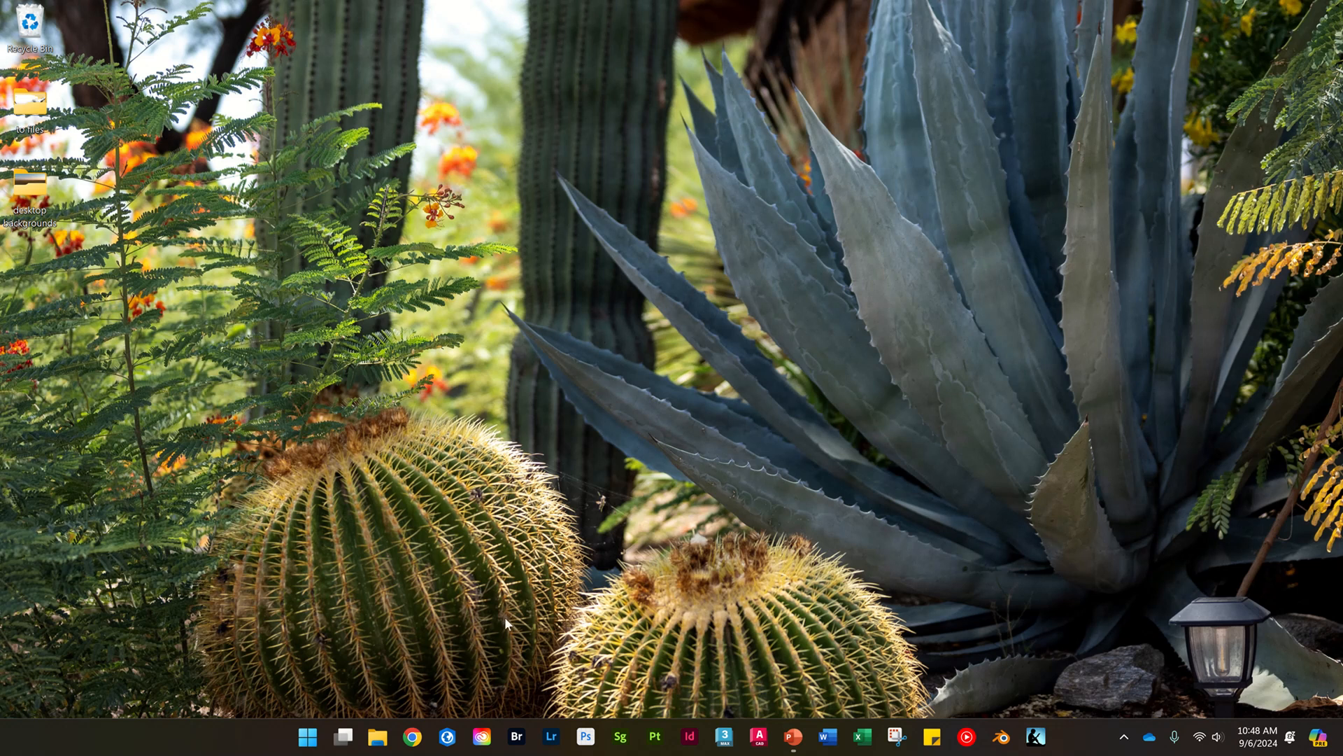
# Open ArcGIS Pro and start a new project from the Map template
pyautogui.click(447, 737)
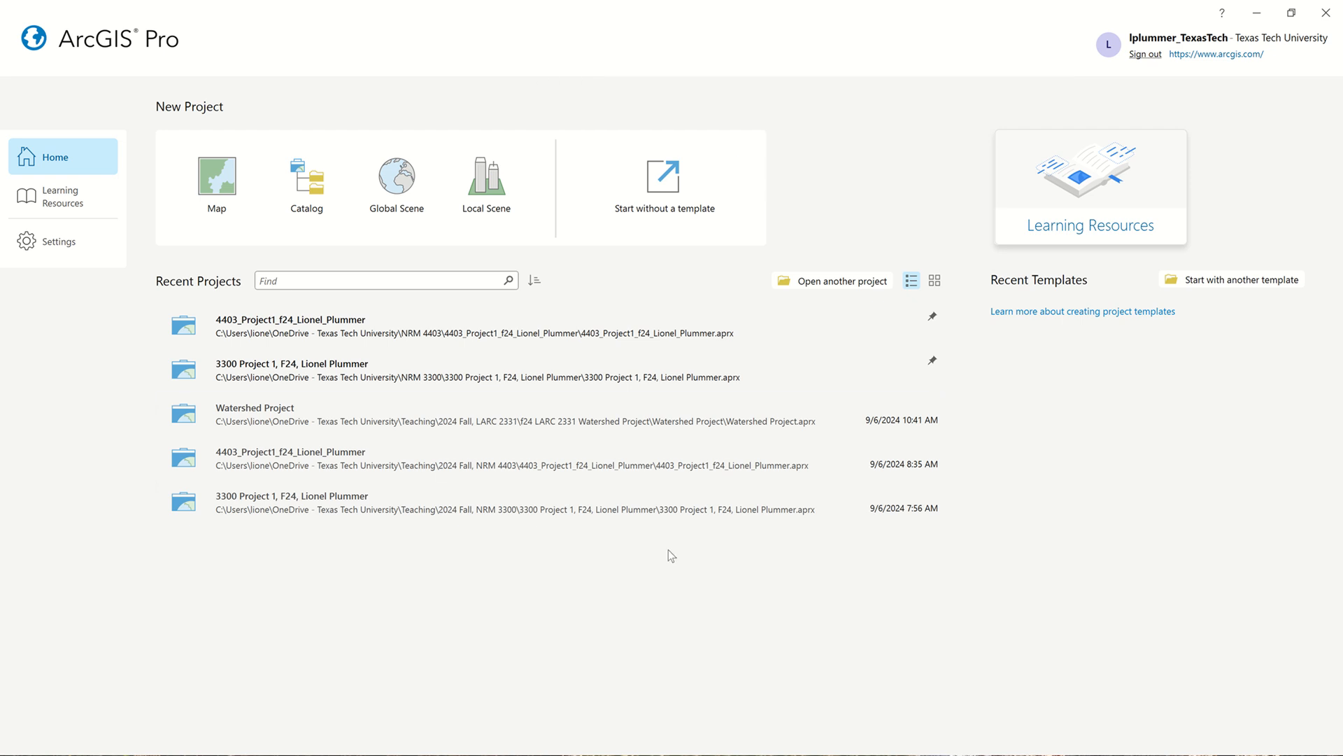
pyautogui.click(204, 168)
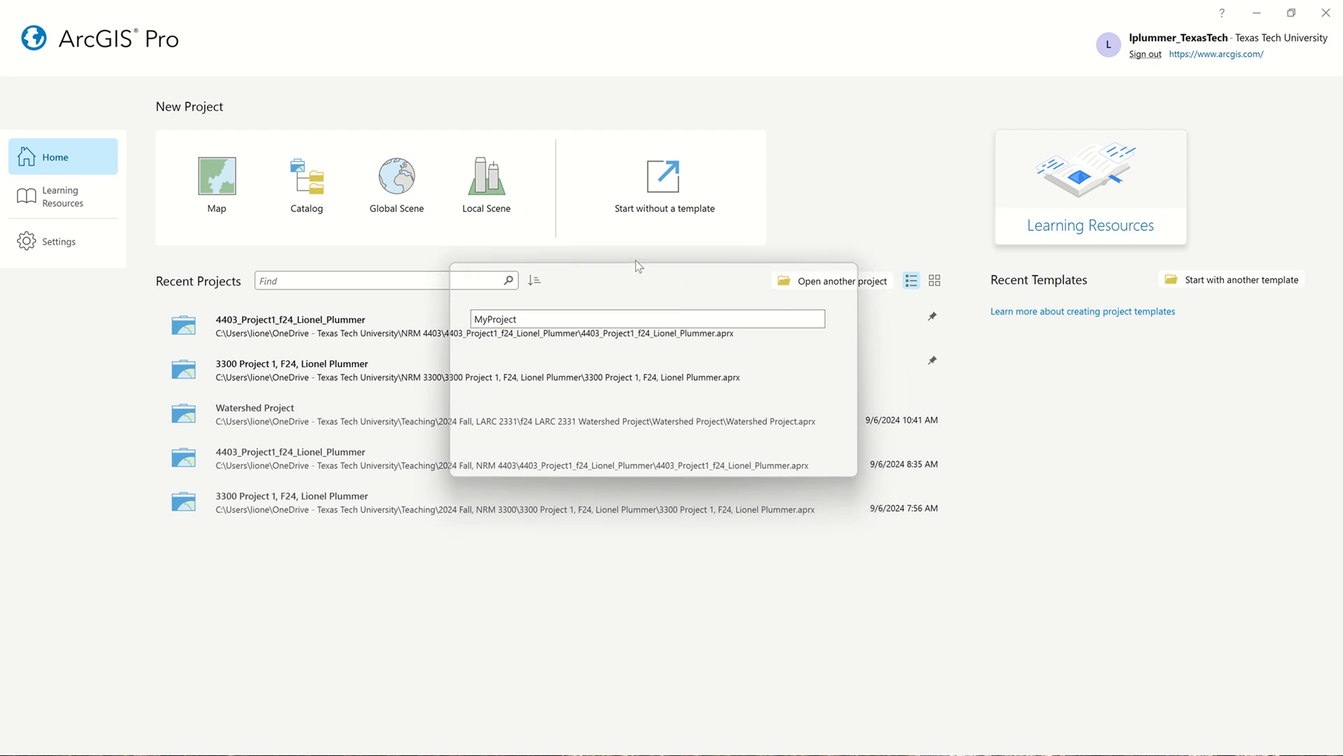
pyautogui.moveTo(639, 266); pyautogui.dragTo(1013, 538)
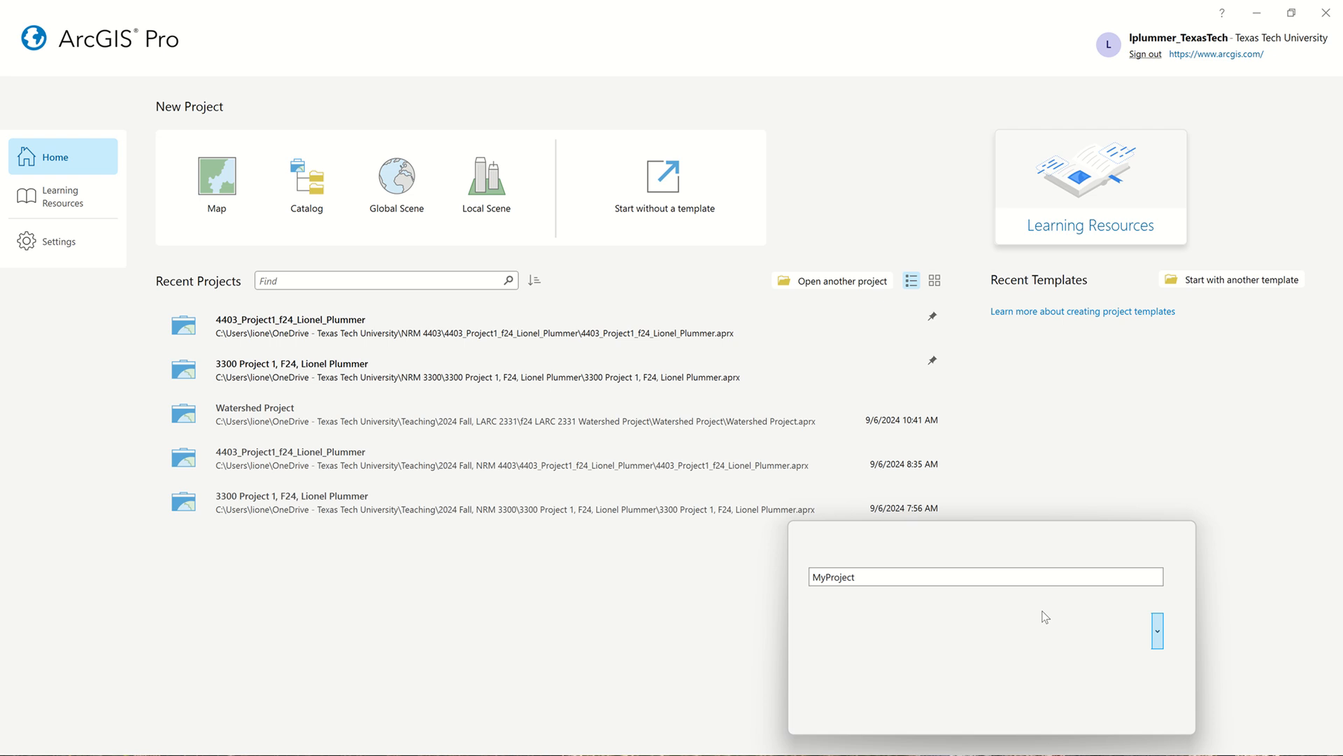
# Set the new project's location to the 2024 Fall, LARC 2331 folder inside OneDrive - Texas Tech University\Teaching on the C: drive
pyautogui.click(1158, 631)
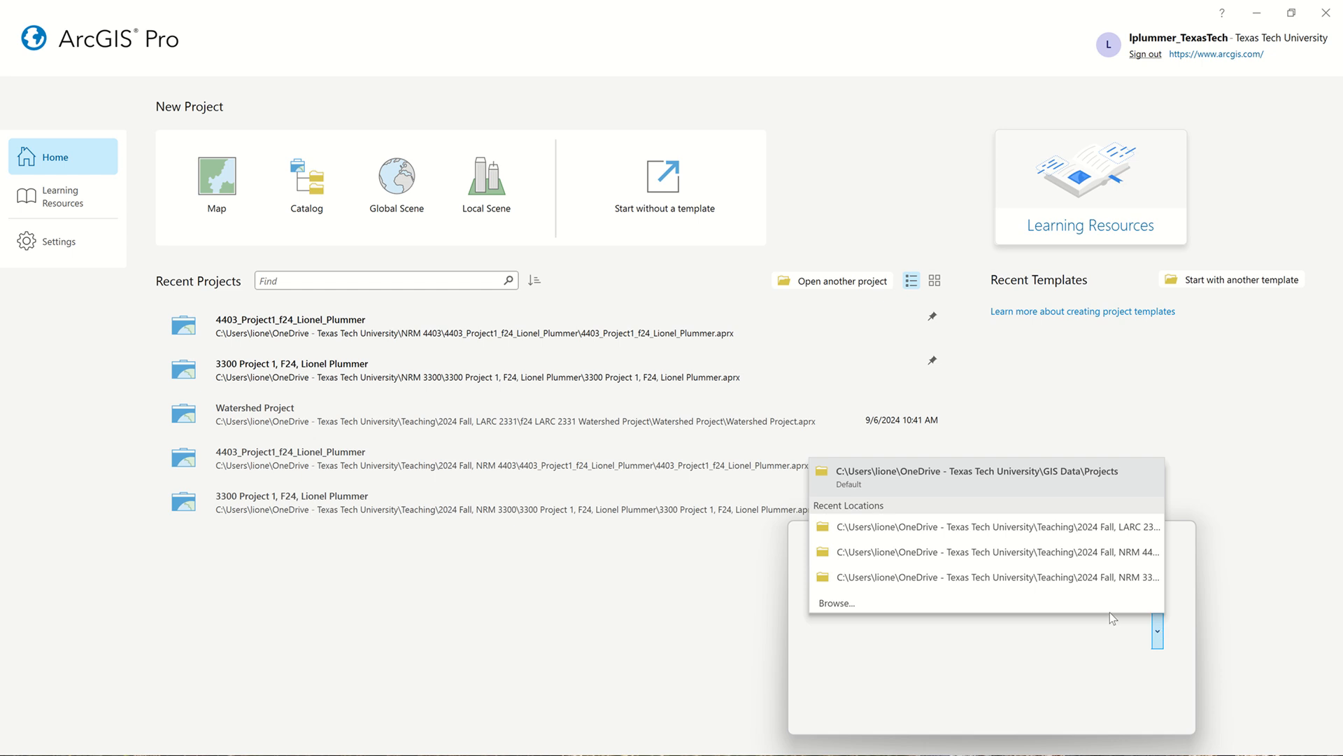
pyautogui.click(834, 604)
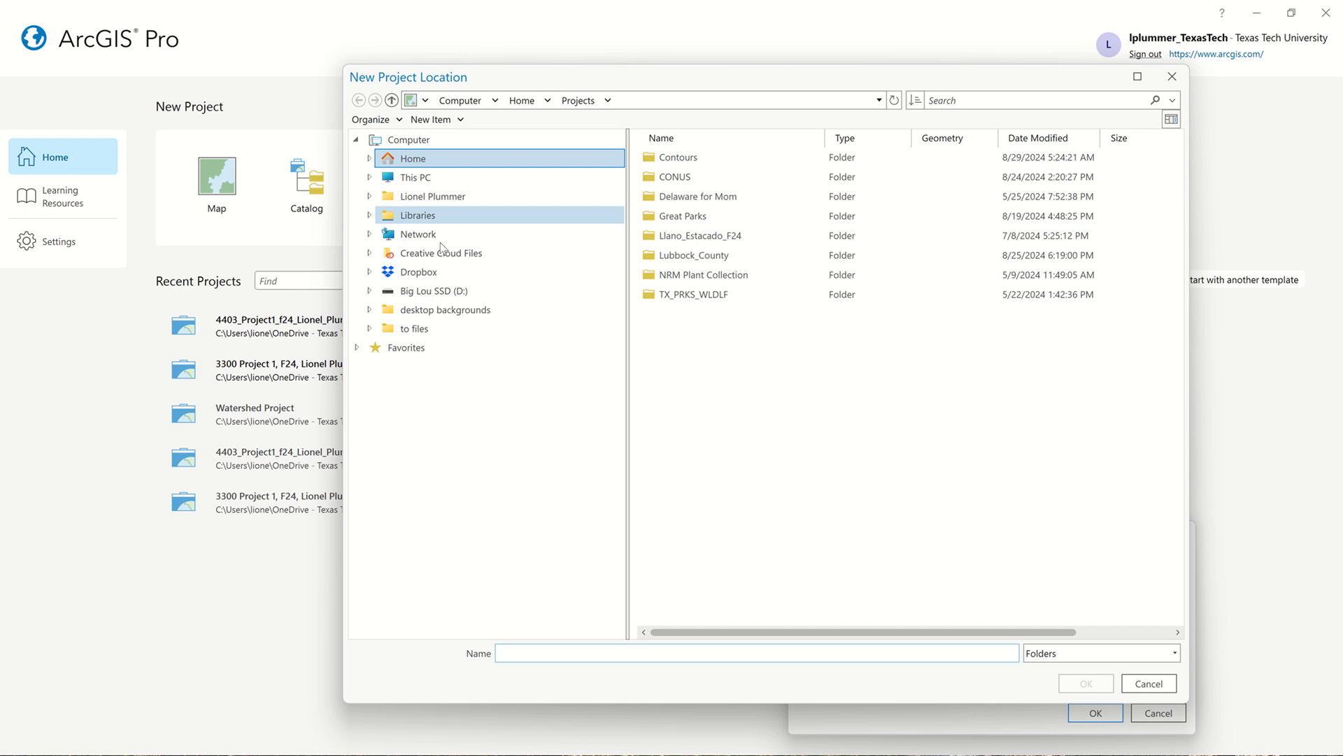
pyautogui.click(438, 172)
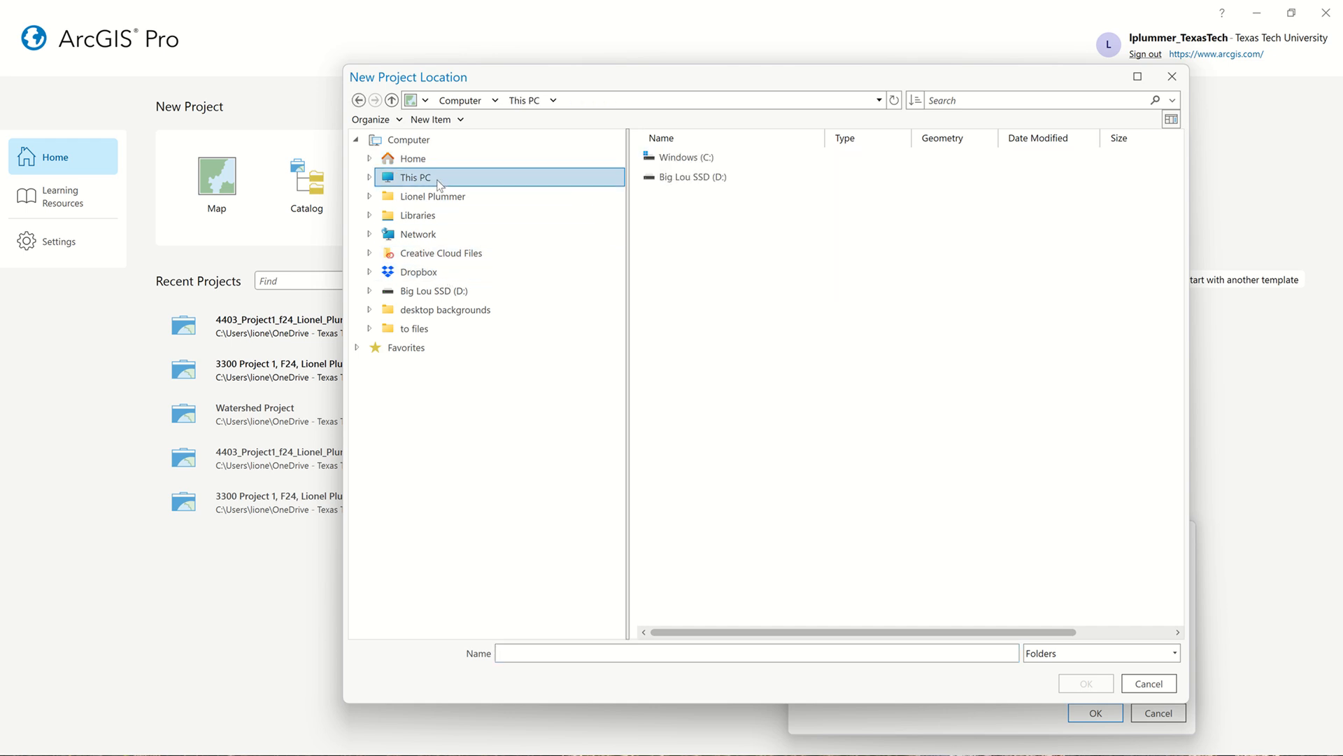
pyautogui.doubleClick(707, 162)
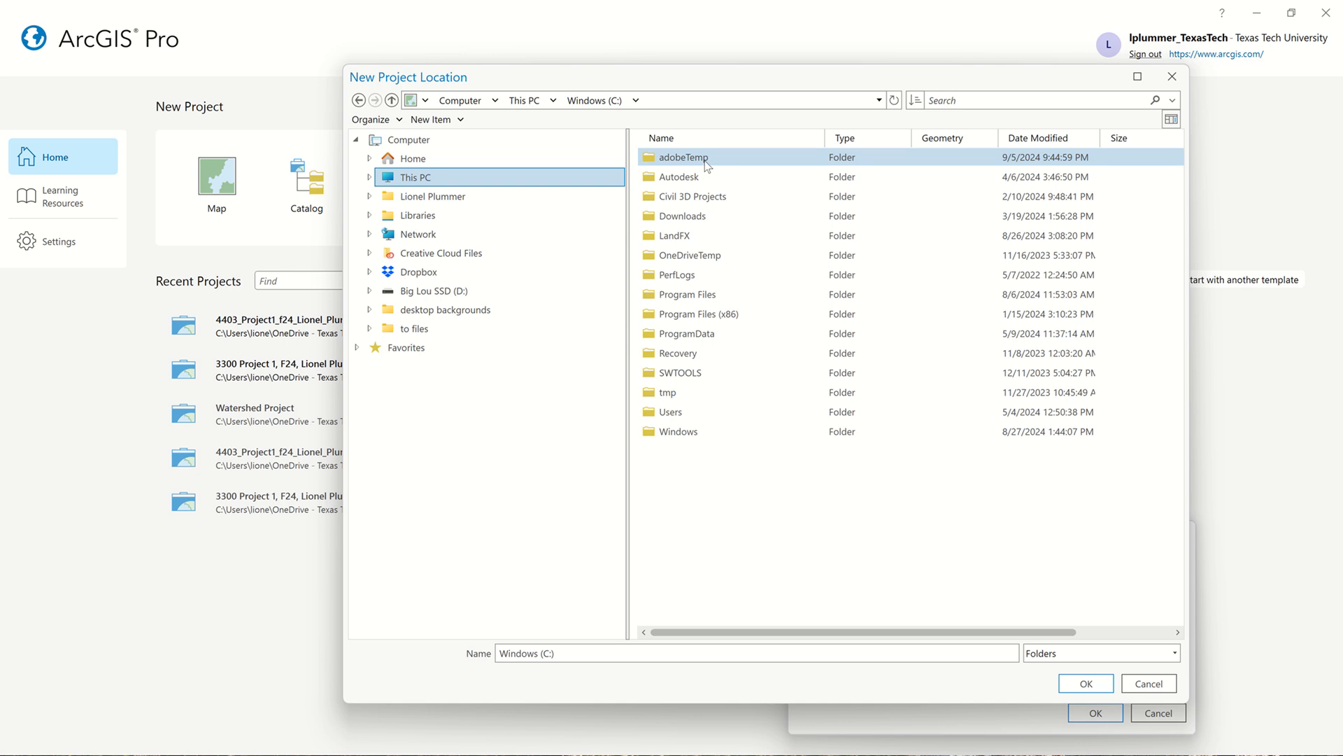
pyautogui.doubleClick(701, 410)
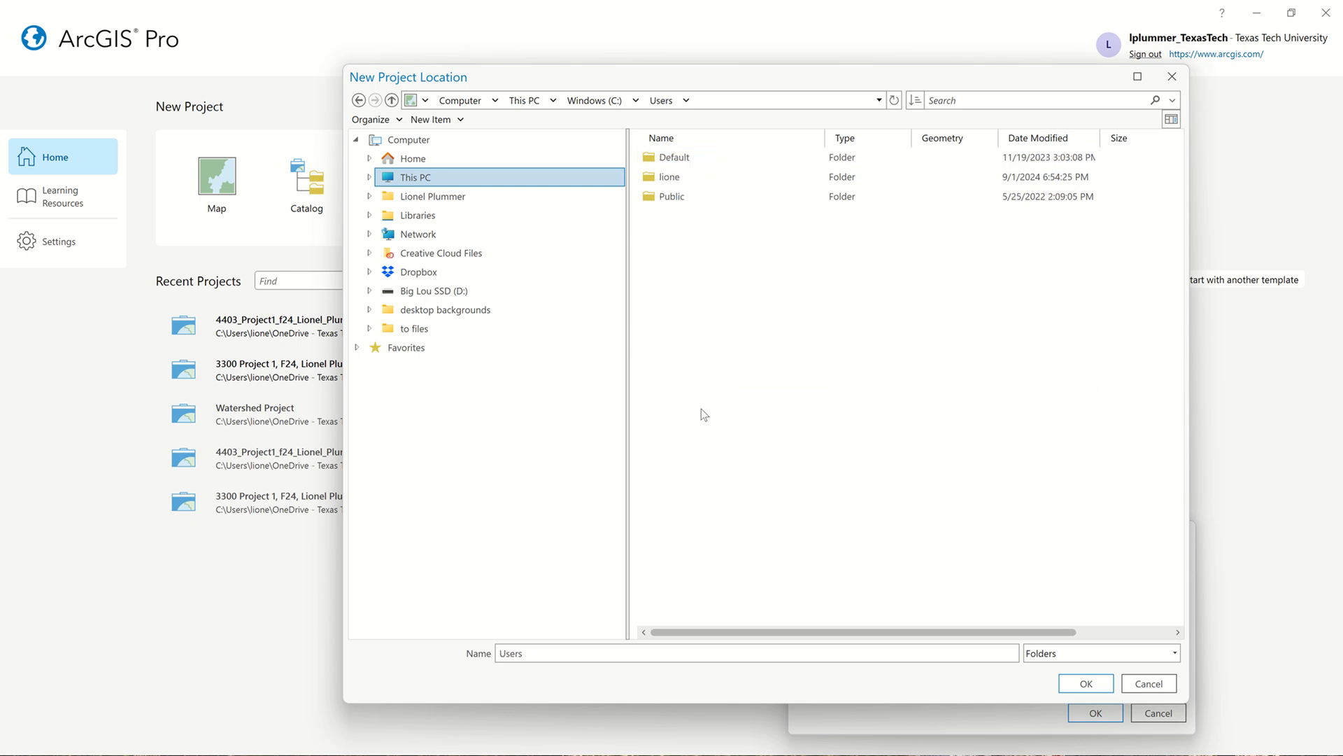
pyautogui.doubleClick(690, 176)
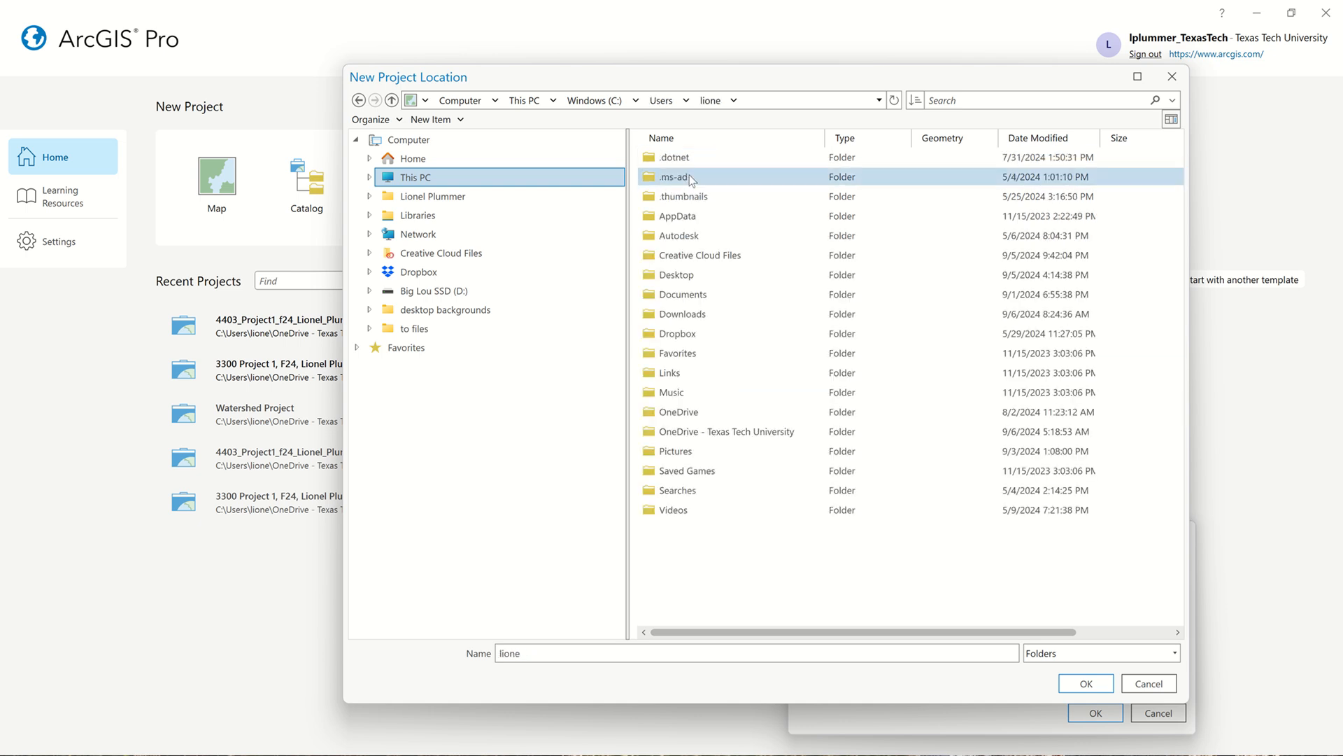
pyautogui.doubleClick(766, 432)
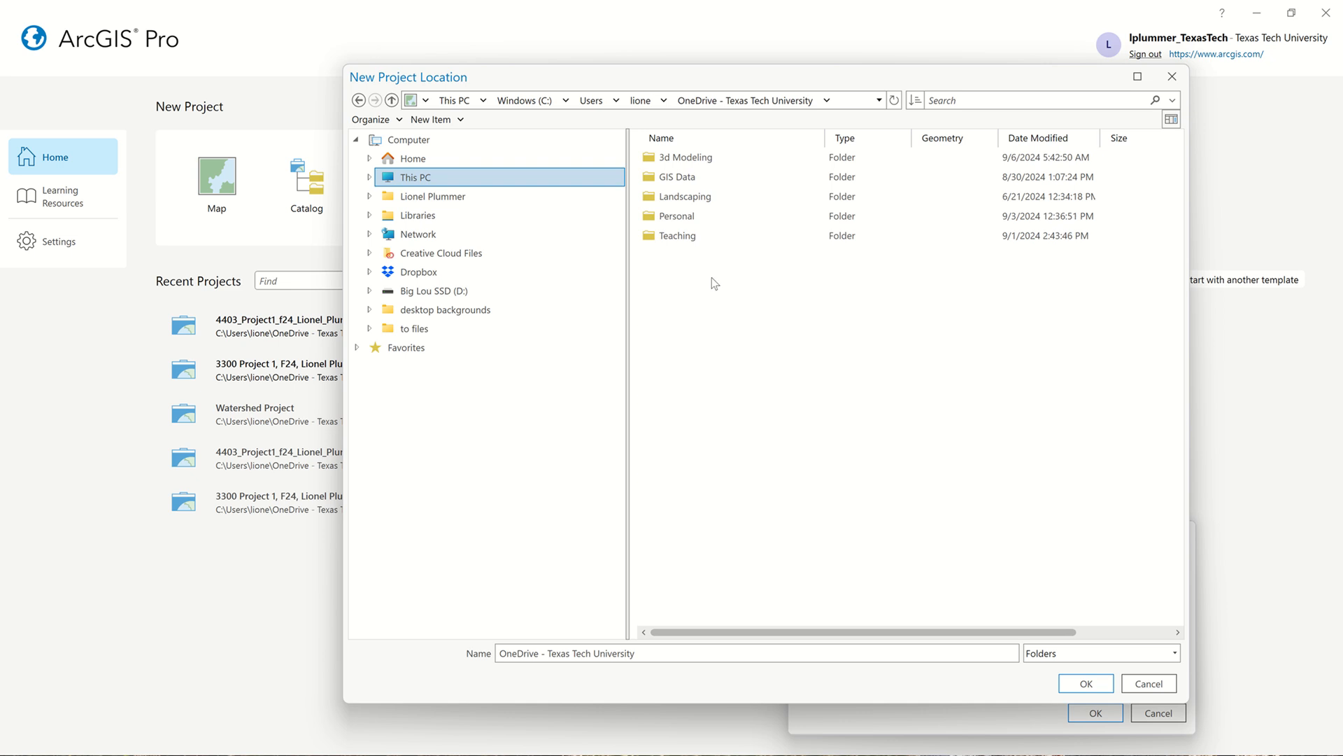
pyautogui.doubleClick(698, 238)
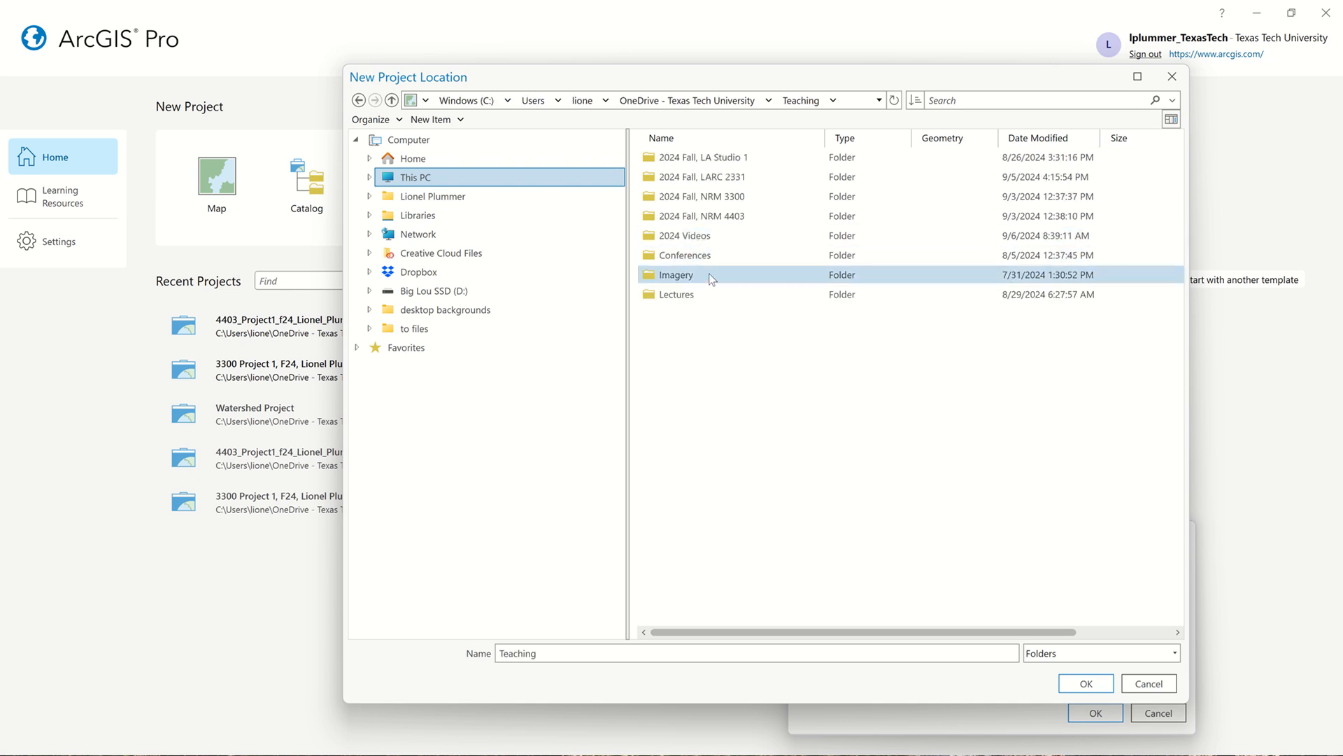
pyautogui.doubleClick(739, 176)
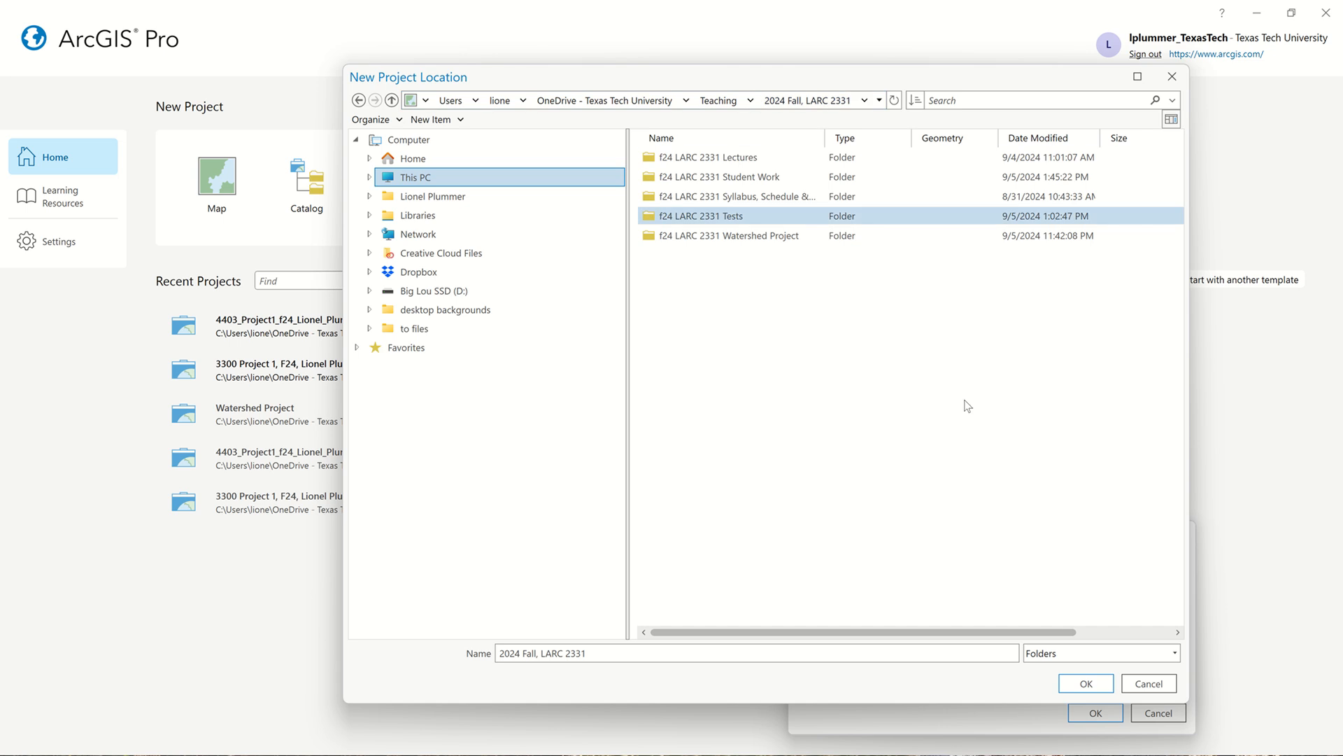
pyautogui.click(1088, 682)
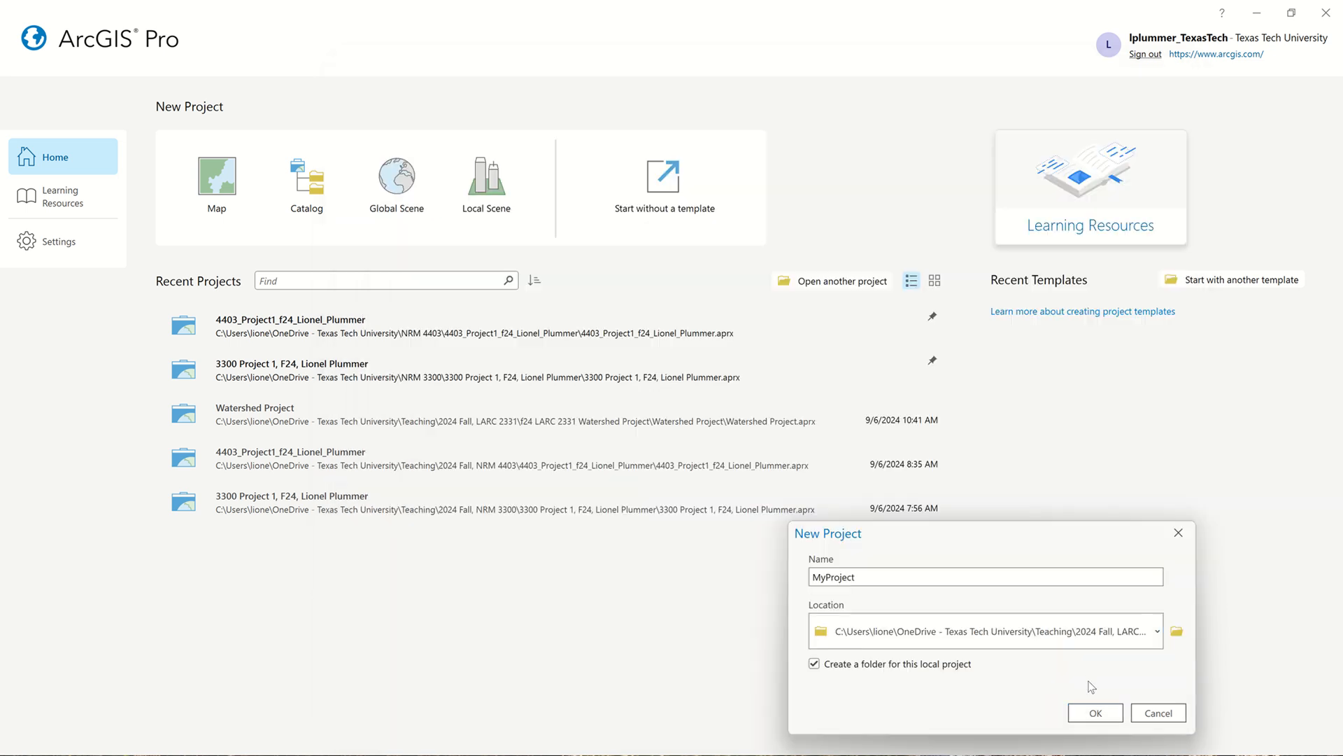
# Name the project with the author's full name followed by ", f24, Watershed Project" and create it
pyautogui.moveTo(876, 572); pyautogui.dragTo(725, 580)
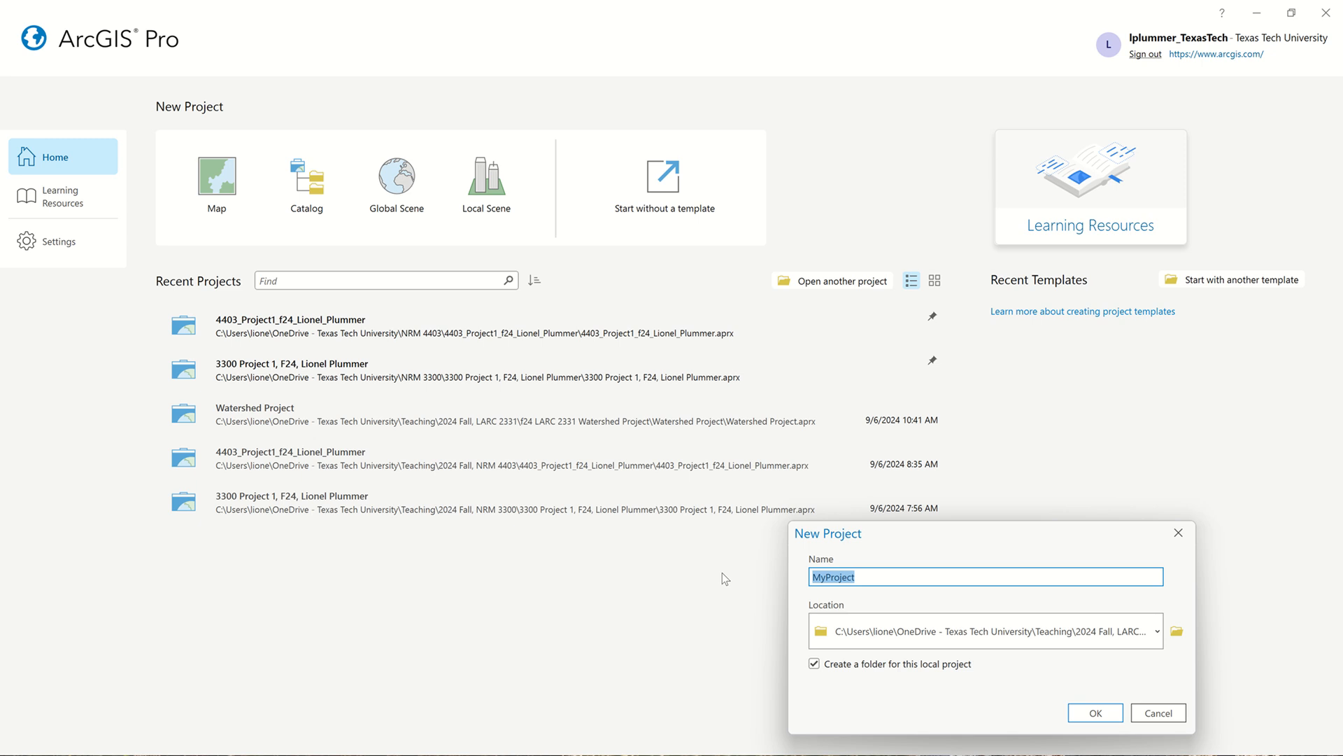
pyautogui.press('BackSpace')
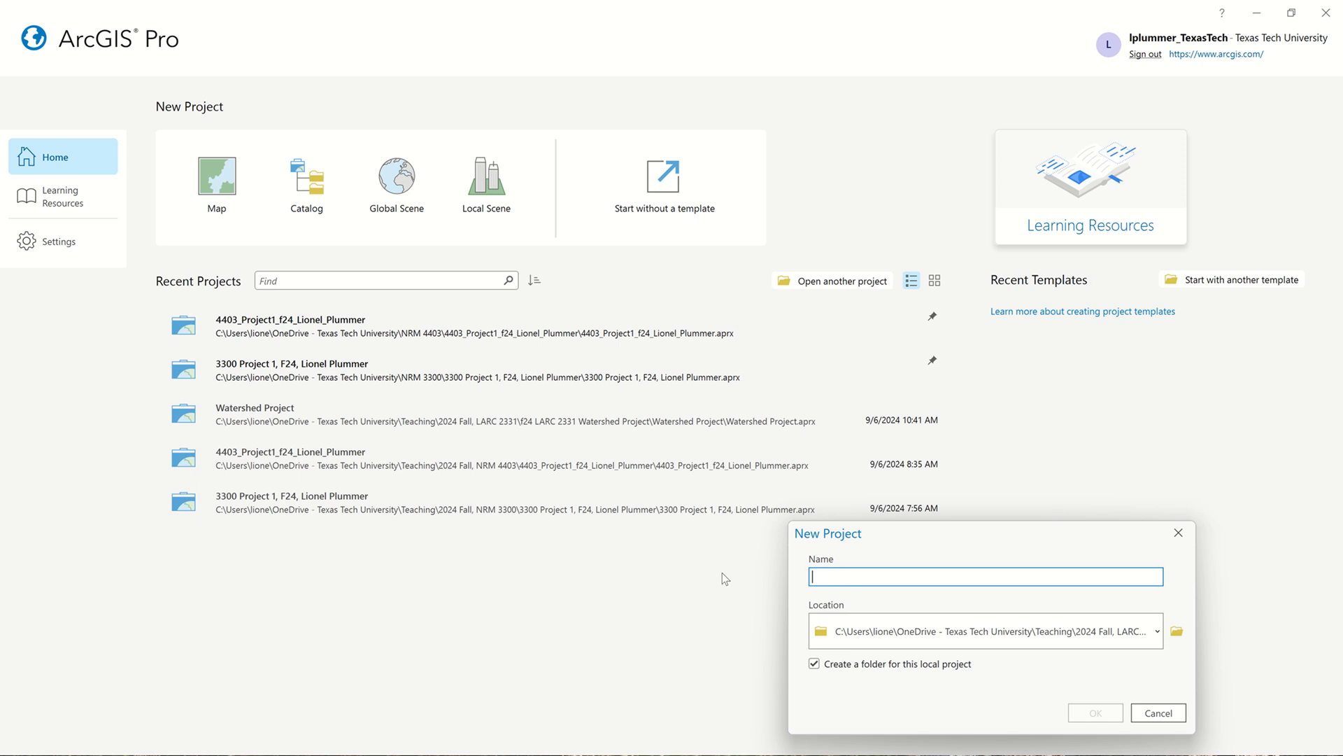
pyautogui.write('Lionel Plummer, f24, Water')
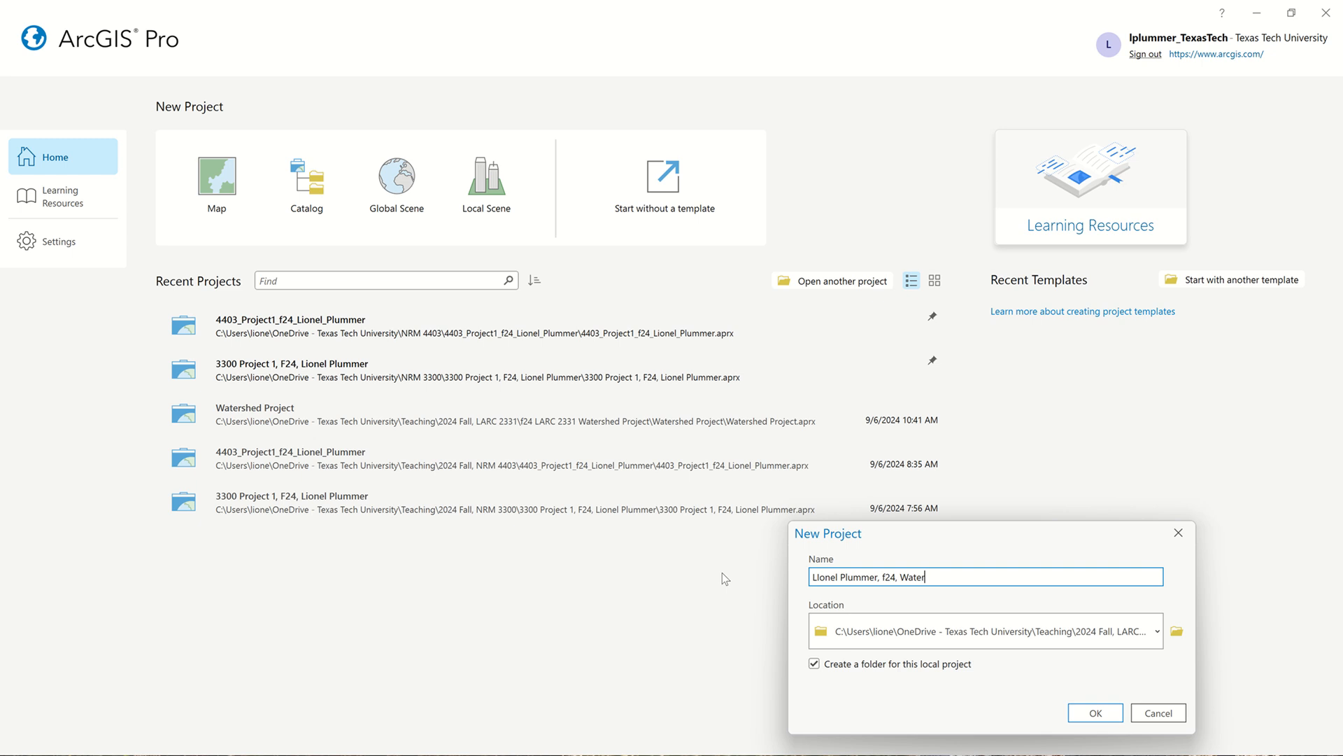
pyautogui.write('shed')
pyautogui.press('Return')
pyautogui.write('Project')
pyautogui.click(820, 573)
pyautogui.press('Delete')
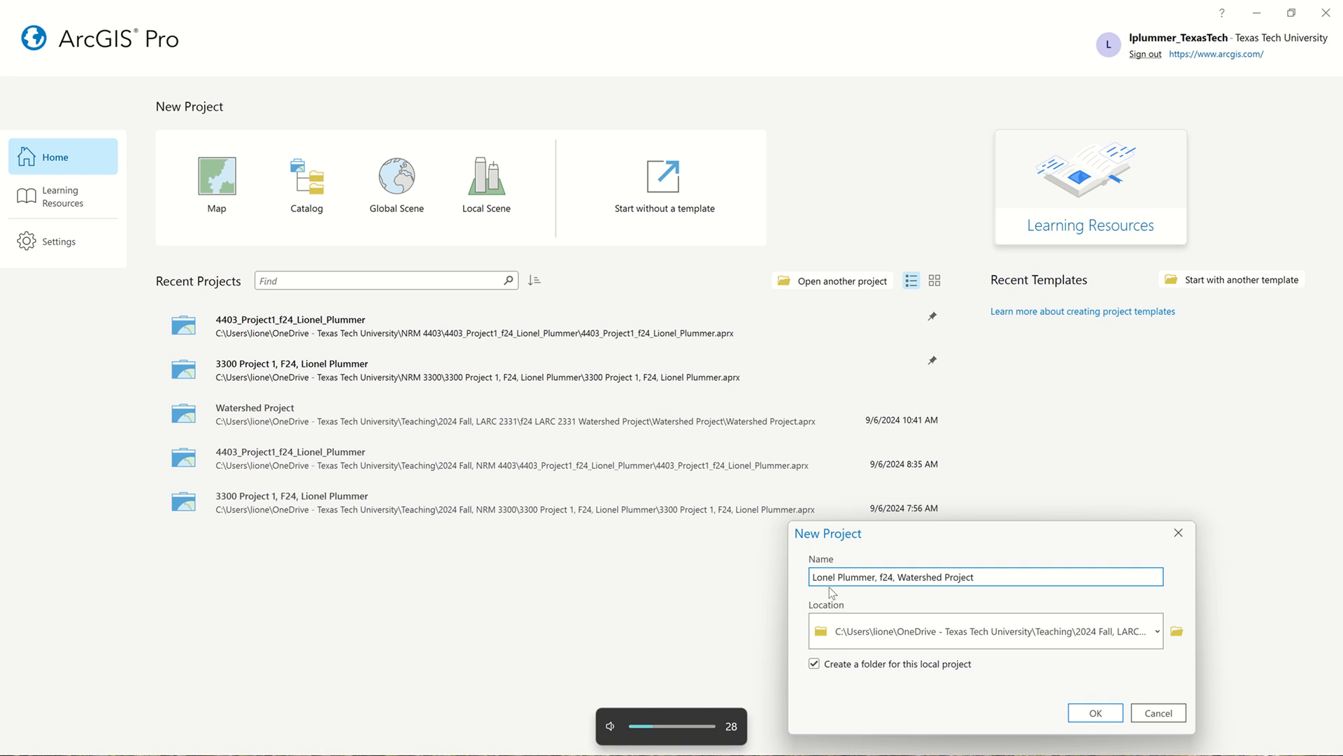
pyautogui.write('i')
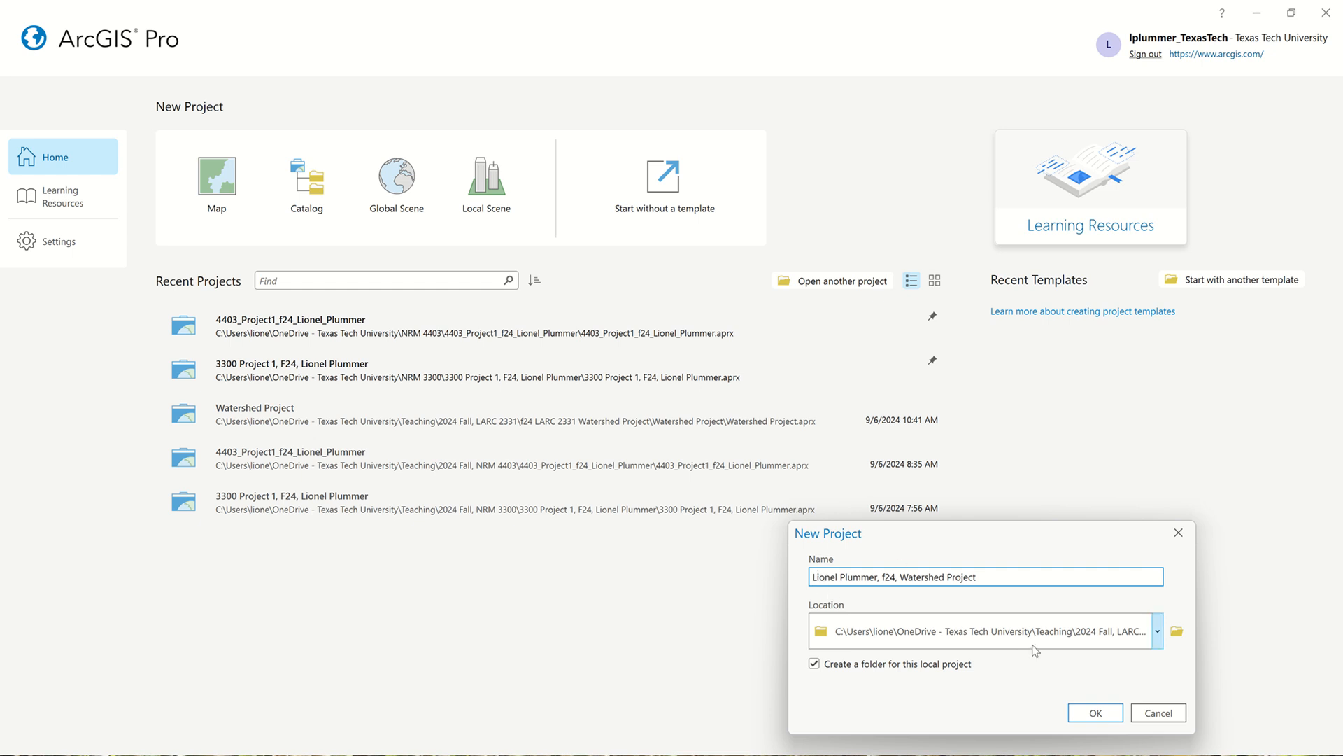
pyautogui.click(1102, 708)
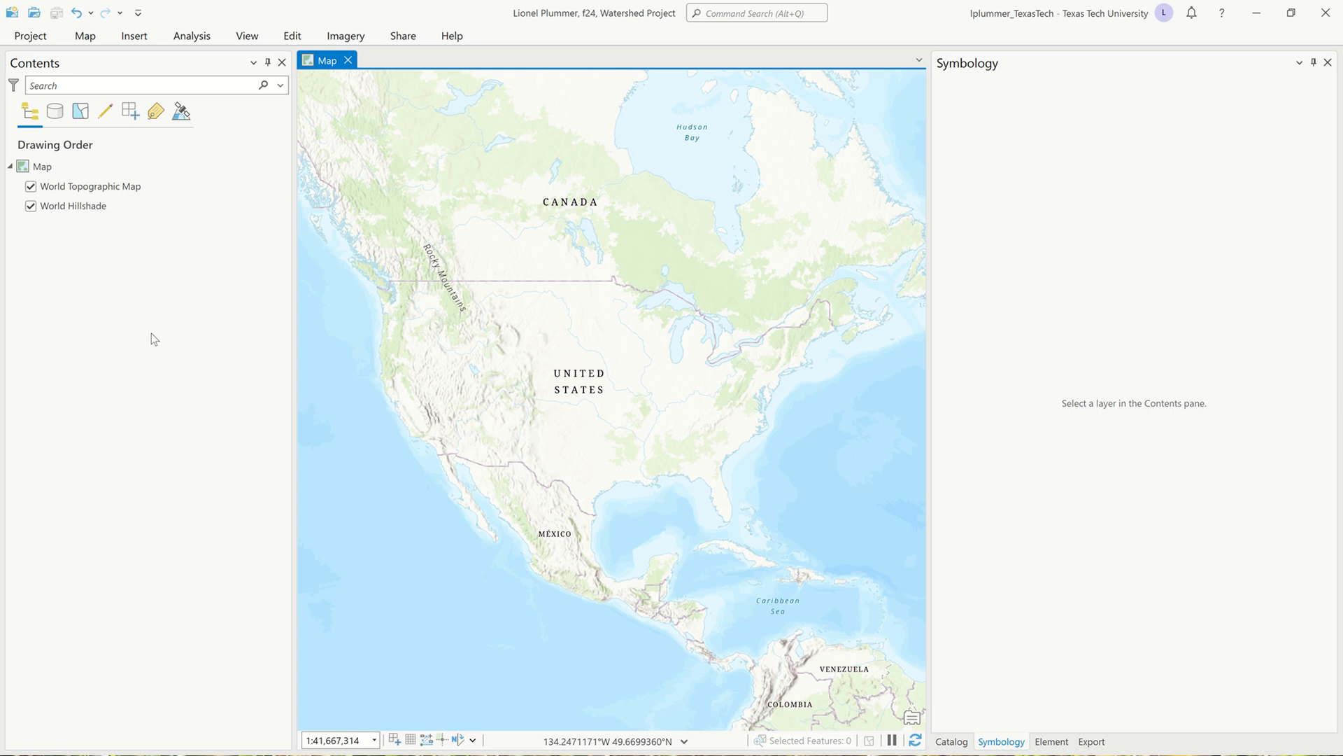
# Open the coordinate system settings in the map's properties
pyautogui.click(25, 167)
pyautogui.doubleClick(24, 168)
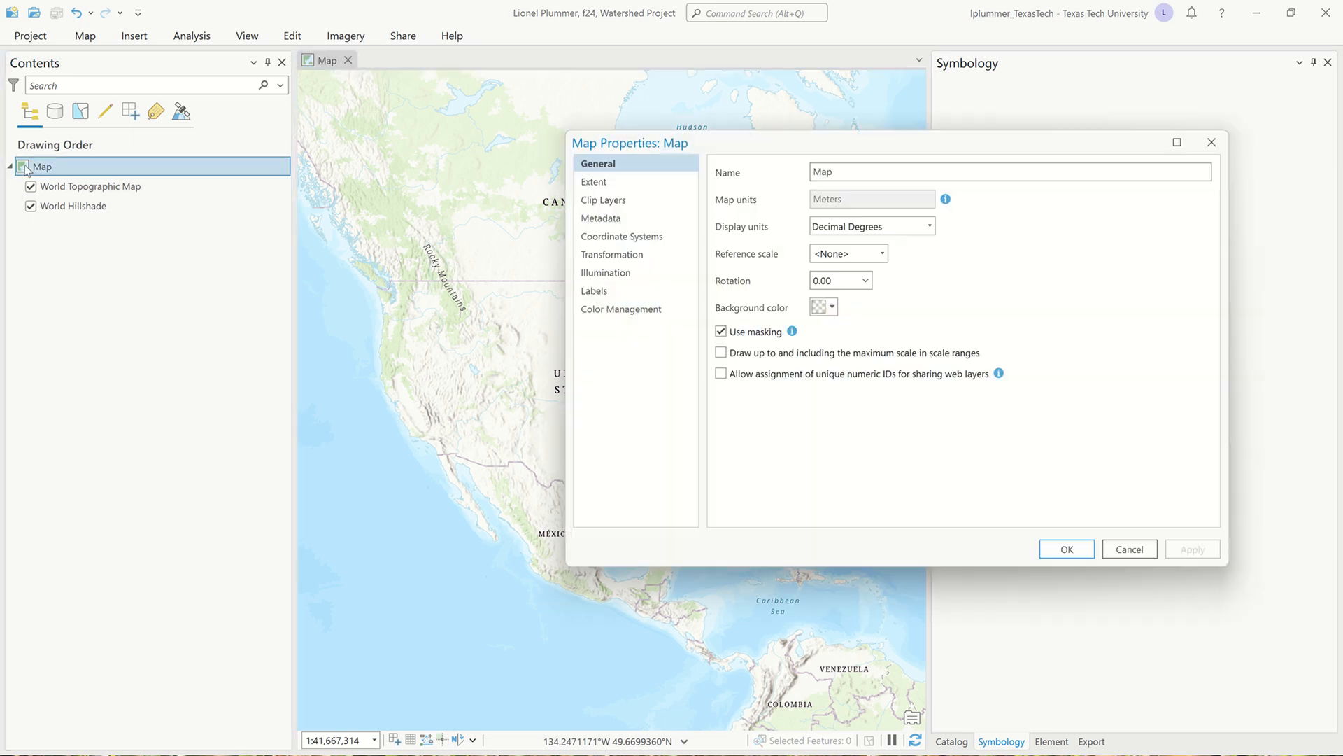
pyautogui.click(665, 241)
pyautogui.moveTo(833, 137); pyautogui.dragTo(581, 142)
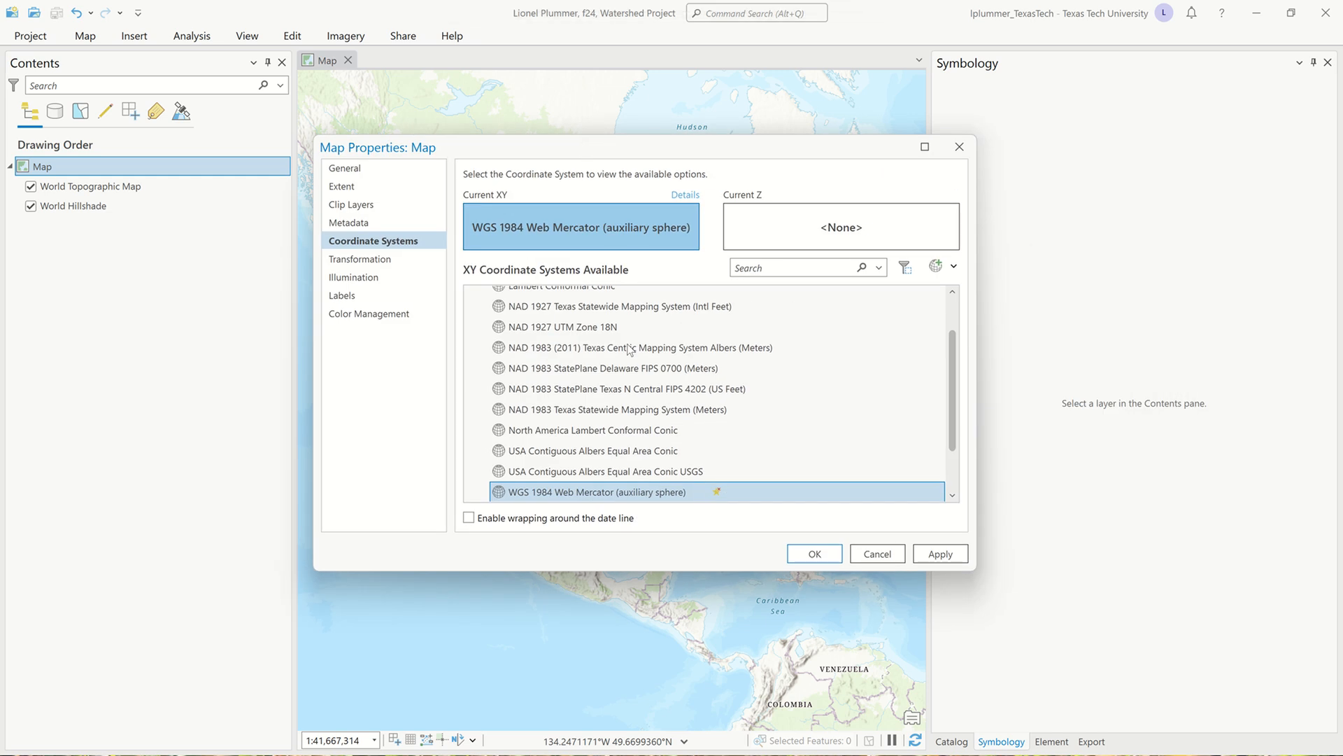
# Set the map's projected coordinate system to USA Contiguous Albers Equal Area Conic from the continental North America group, and save the project
pyautogui.scroll(-2, 619, 366)
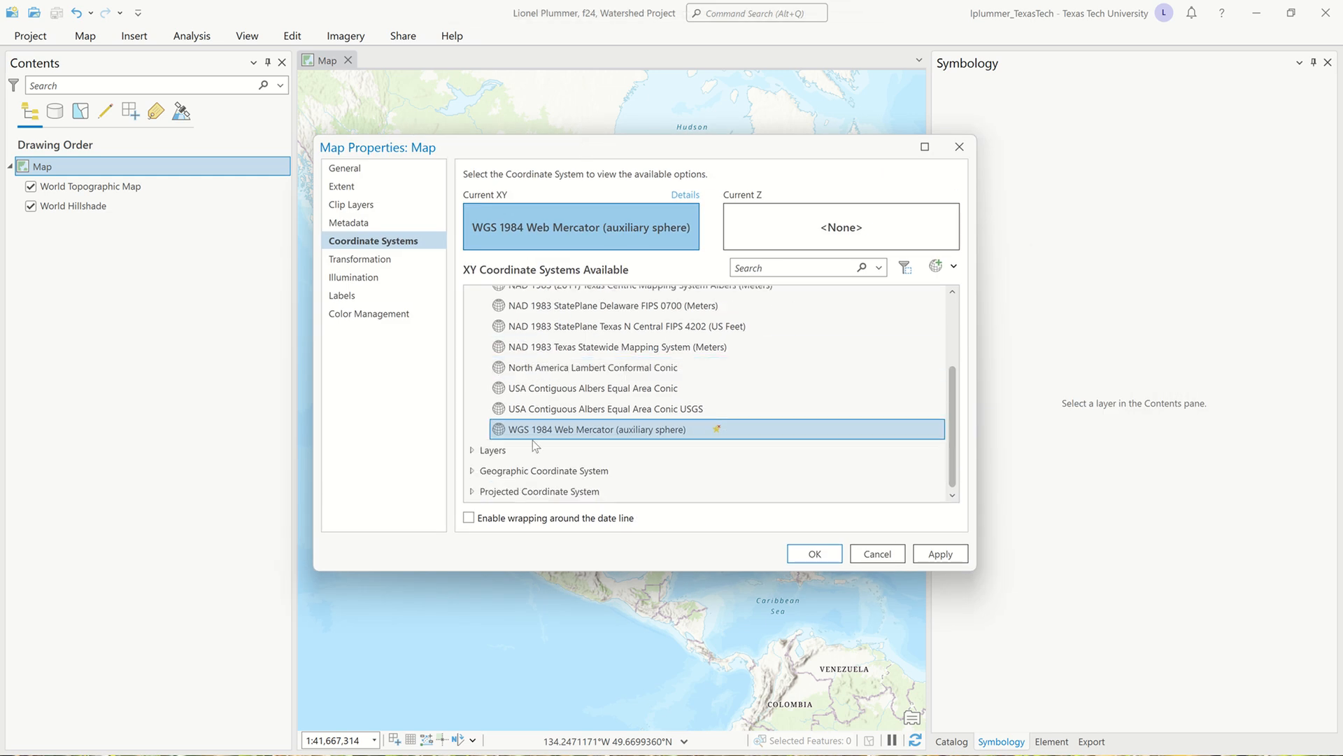
pyautogui.click(472, 493)
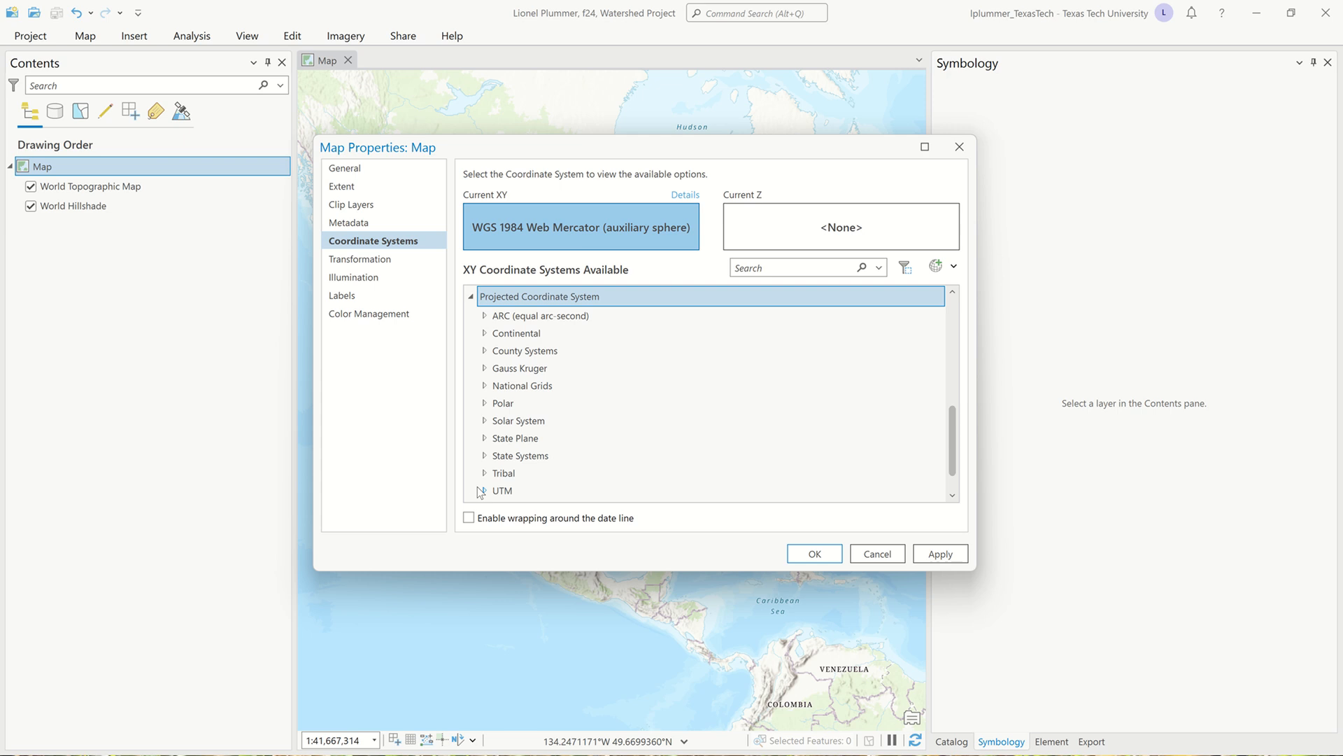
pyautogui.click(484, 334)
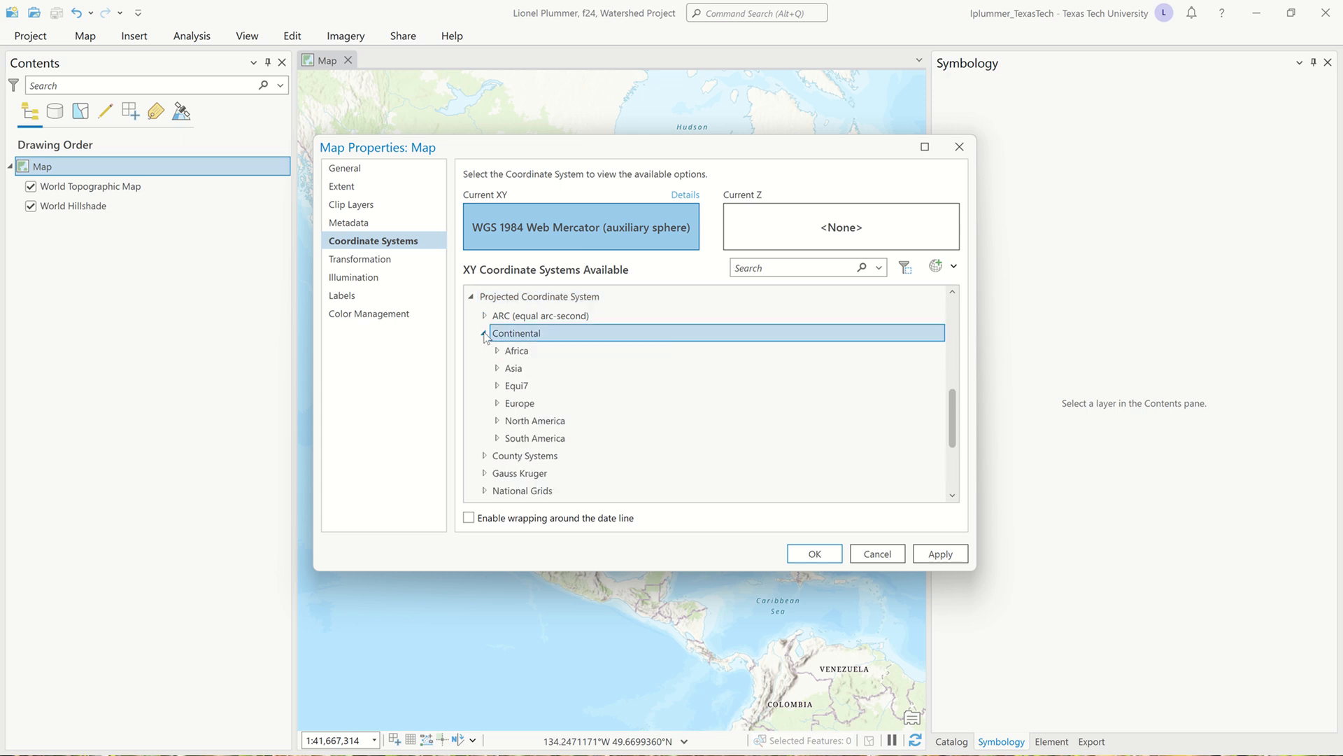
pyautogui.click(496, 421)
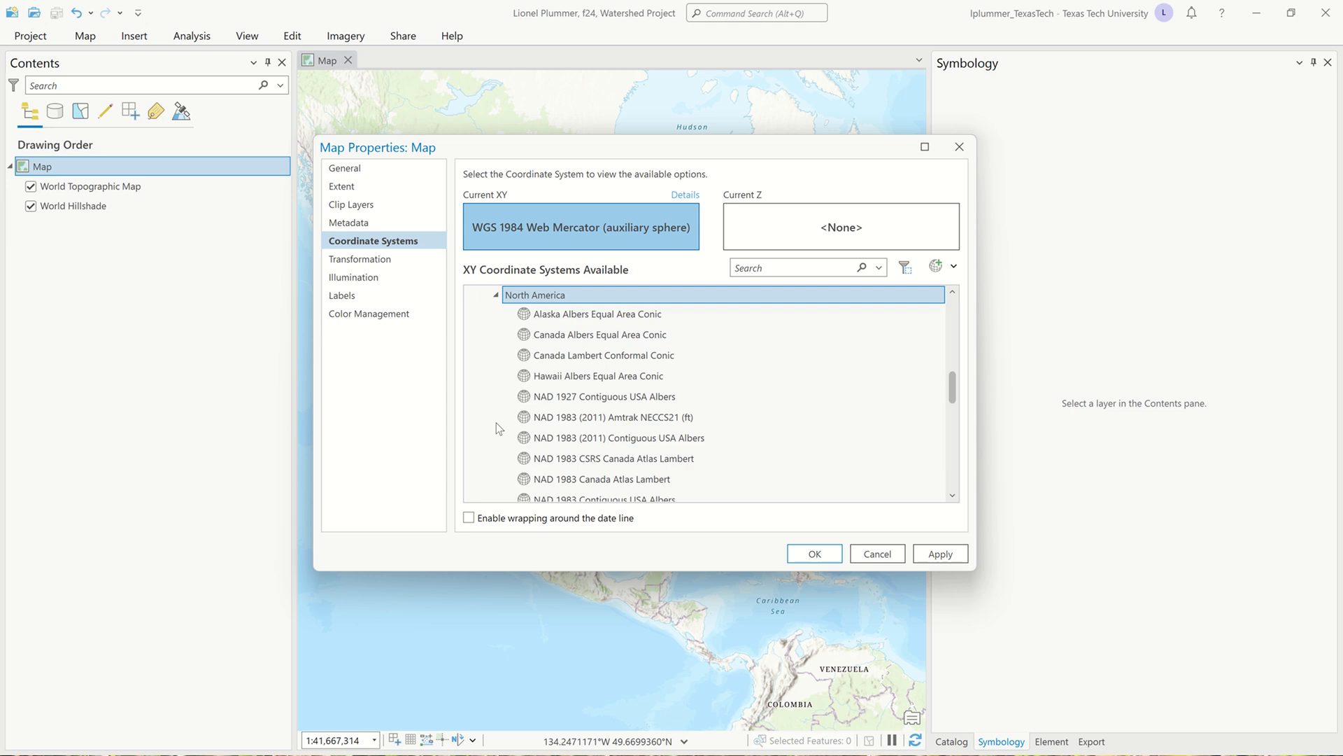
pyautogui.scroll(-5, 496, 422)
pyautogui.scroll(1, 581, 455)
pyautogui.click(581, 455)
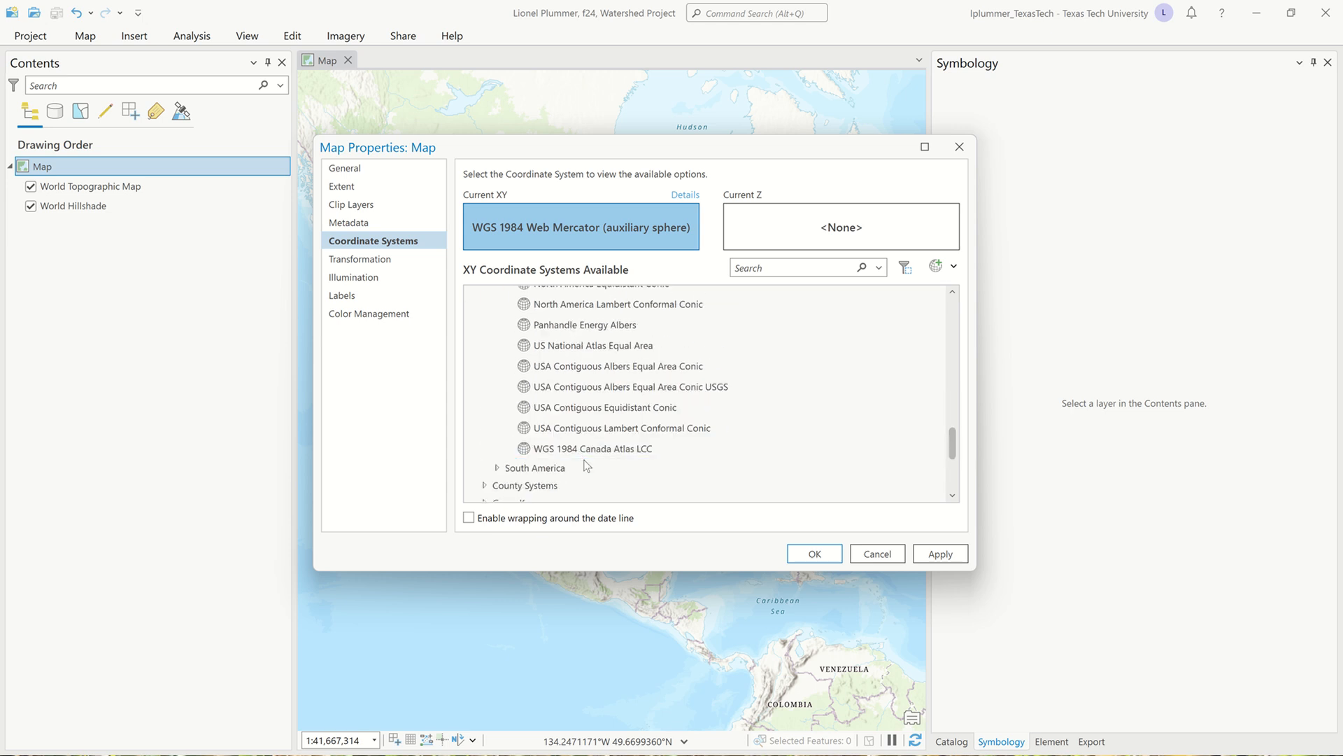
pyautogui.click(666, 368)
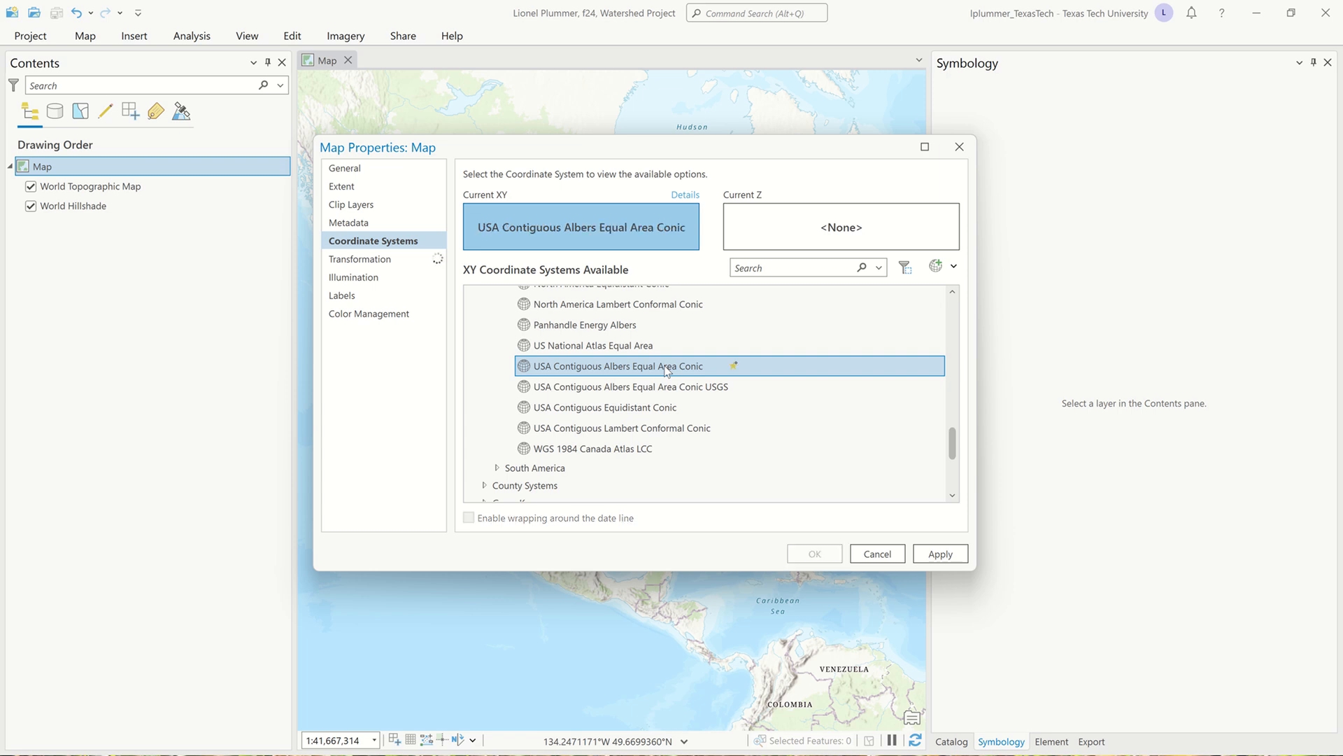
pyautogui.rightClick(666, 371)
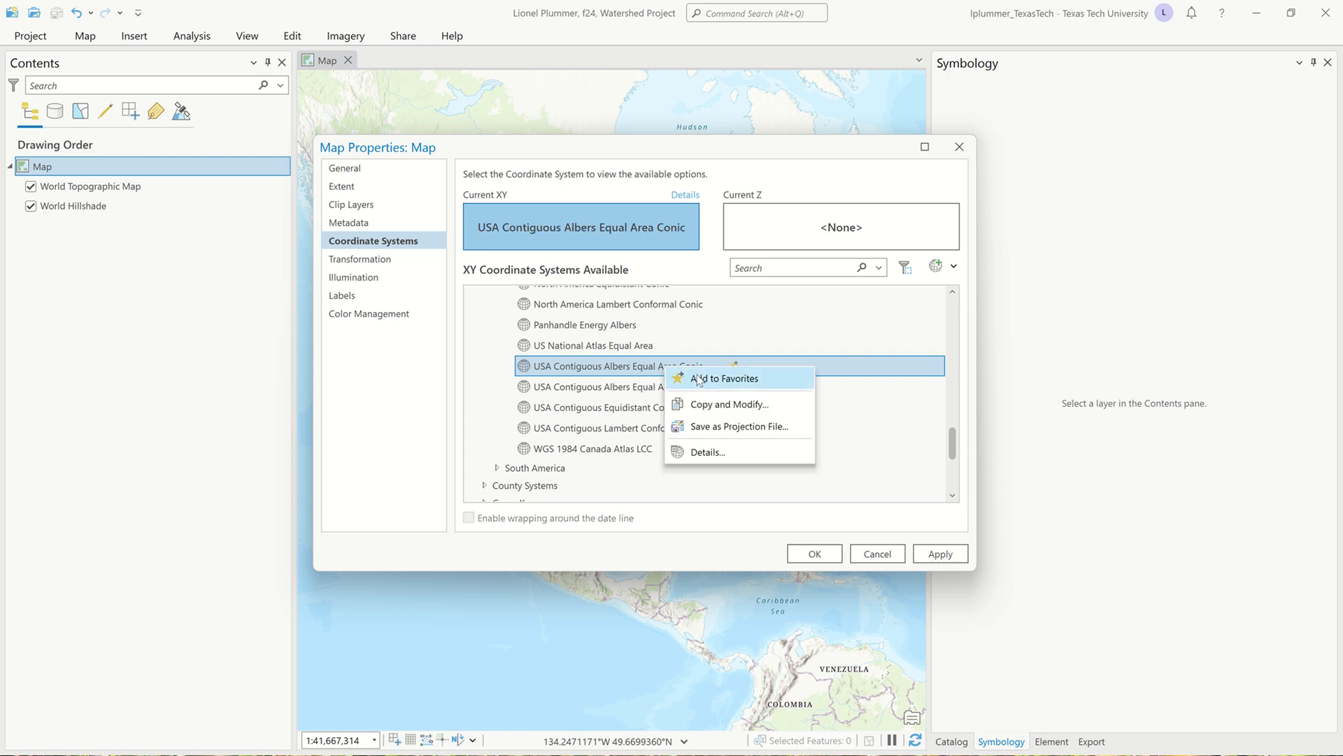
pyautogui.click(638, 373)
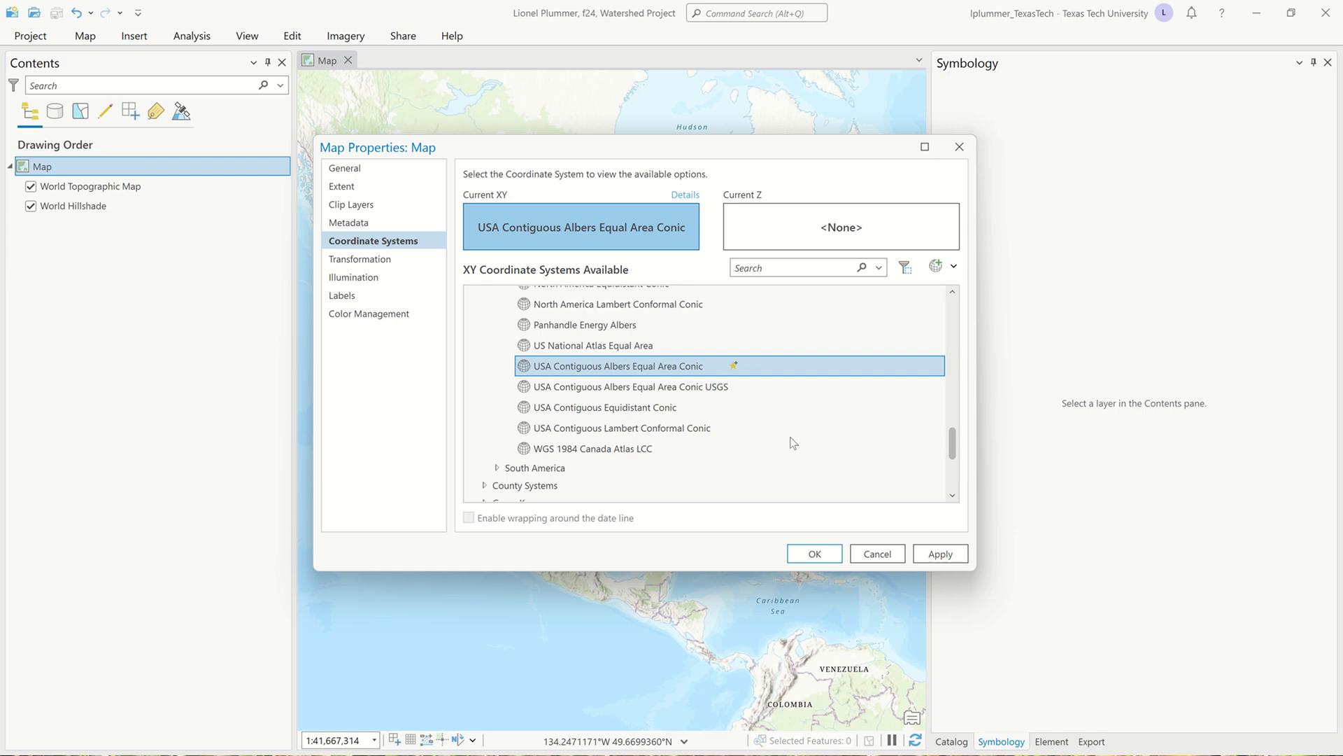
pyautogui.click(814, 556)
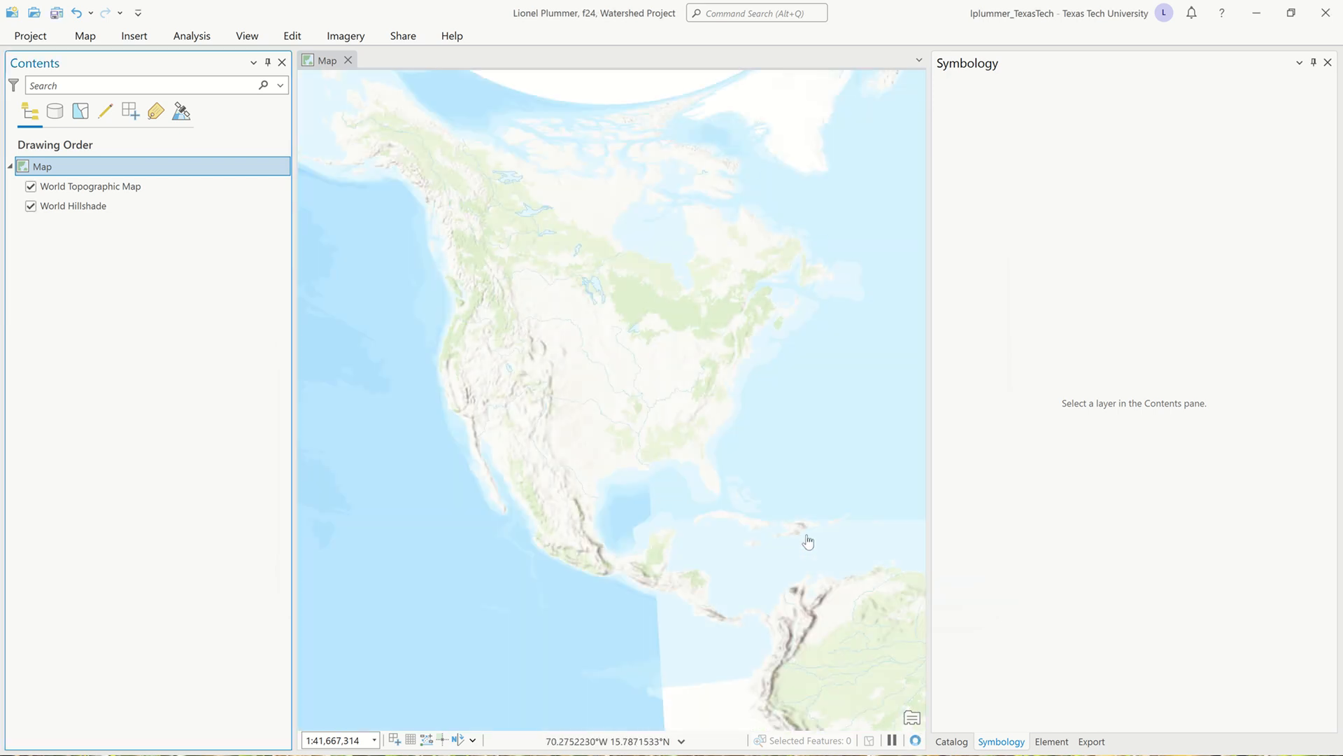
pyautogui.moveTo(594, 392); pyautogui.dragTo(591, 432)
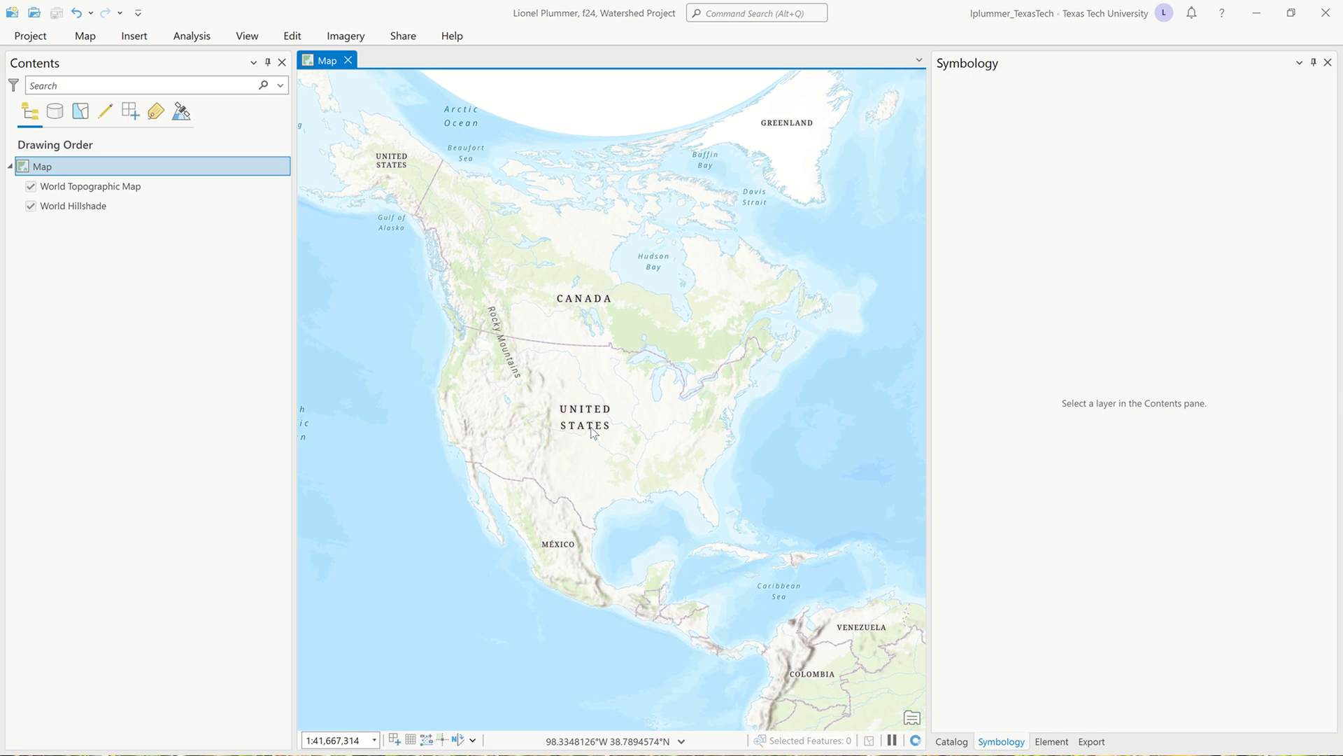
pyautogui.hotkey('ctrl', 's')
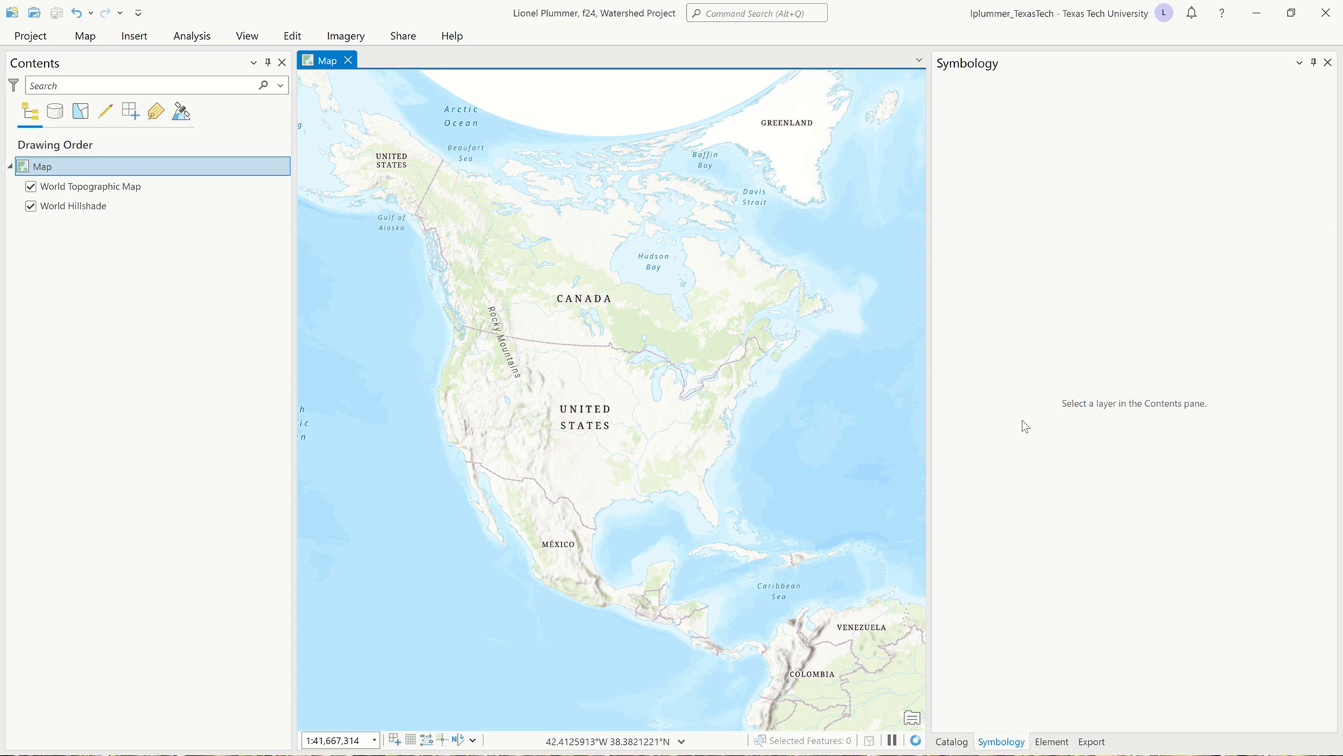
# Search the portal's Living Atlas content for "HUC 2"
pyautogui.click(953, 742)
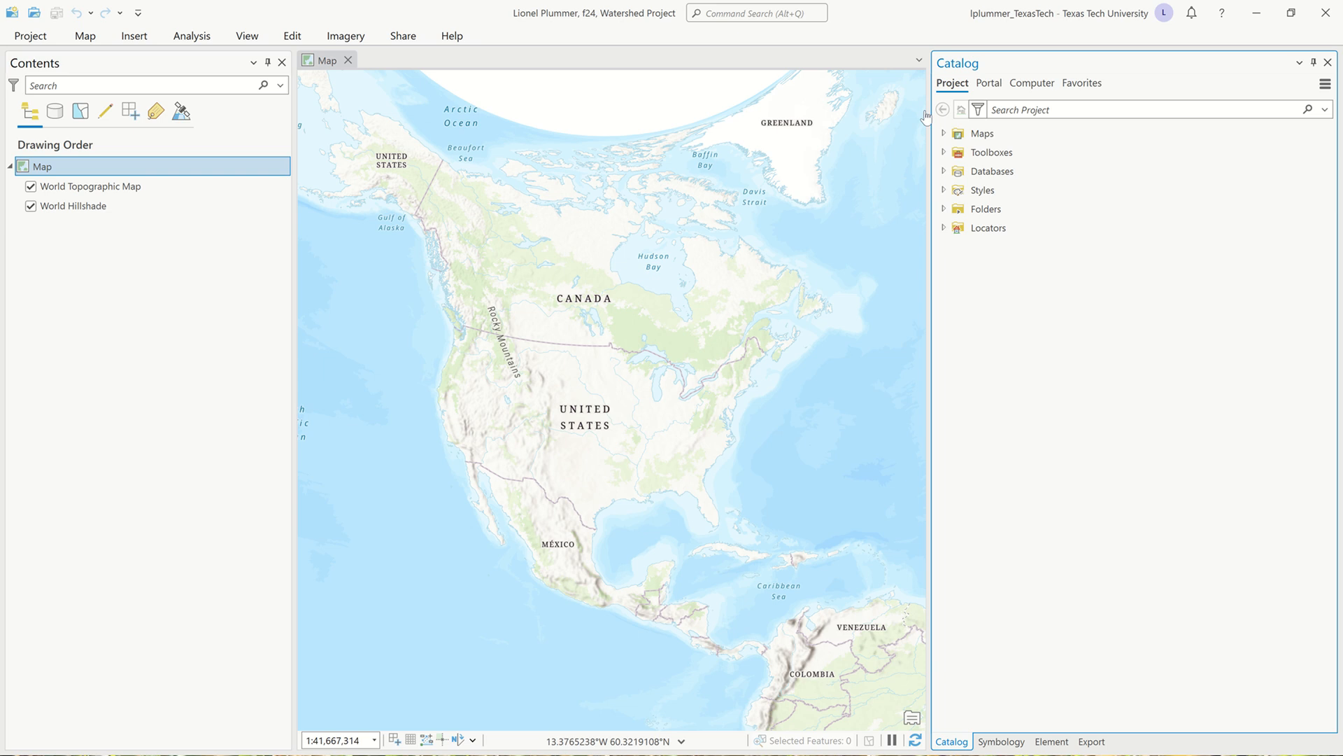
pyautogui.click(993, 84)
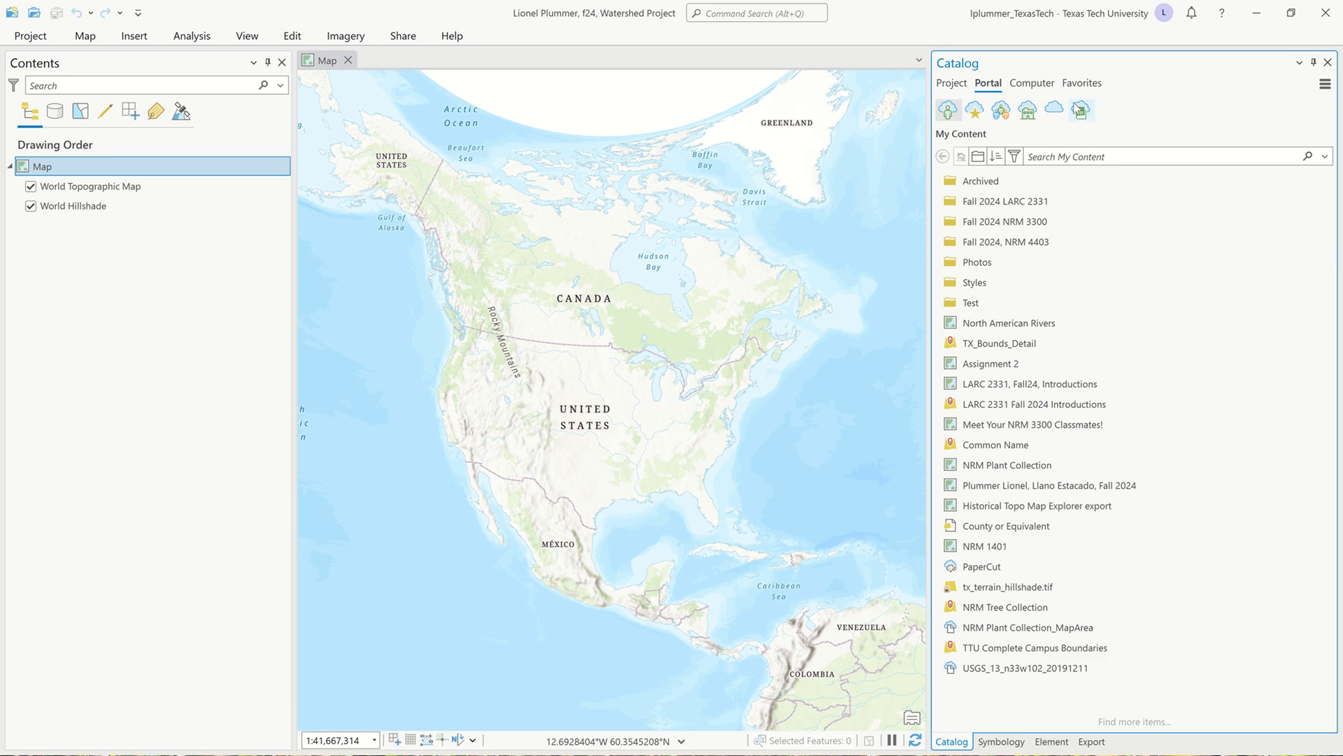
pyautogui.click(1080, 110)
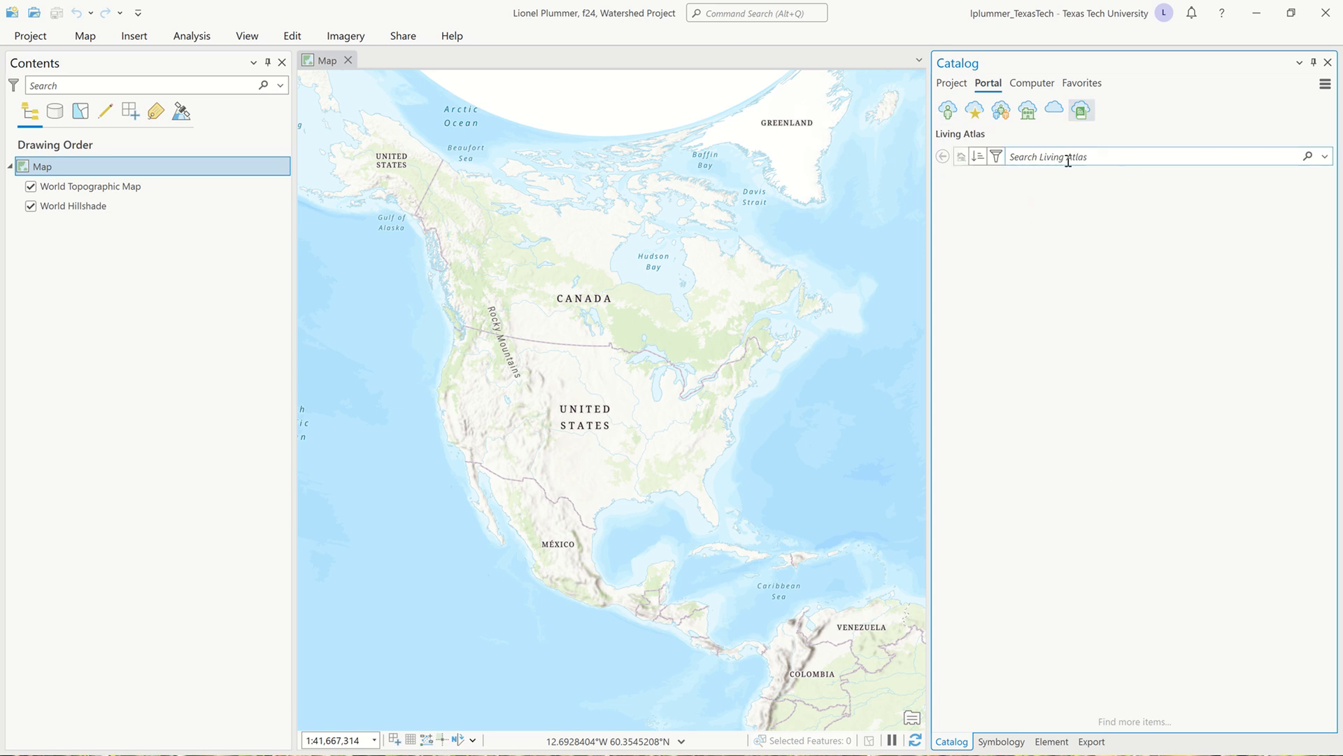
pyautogui.press('capslock')
pyautogui.write('HUC')
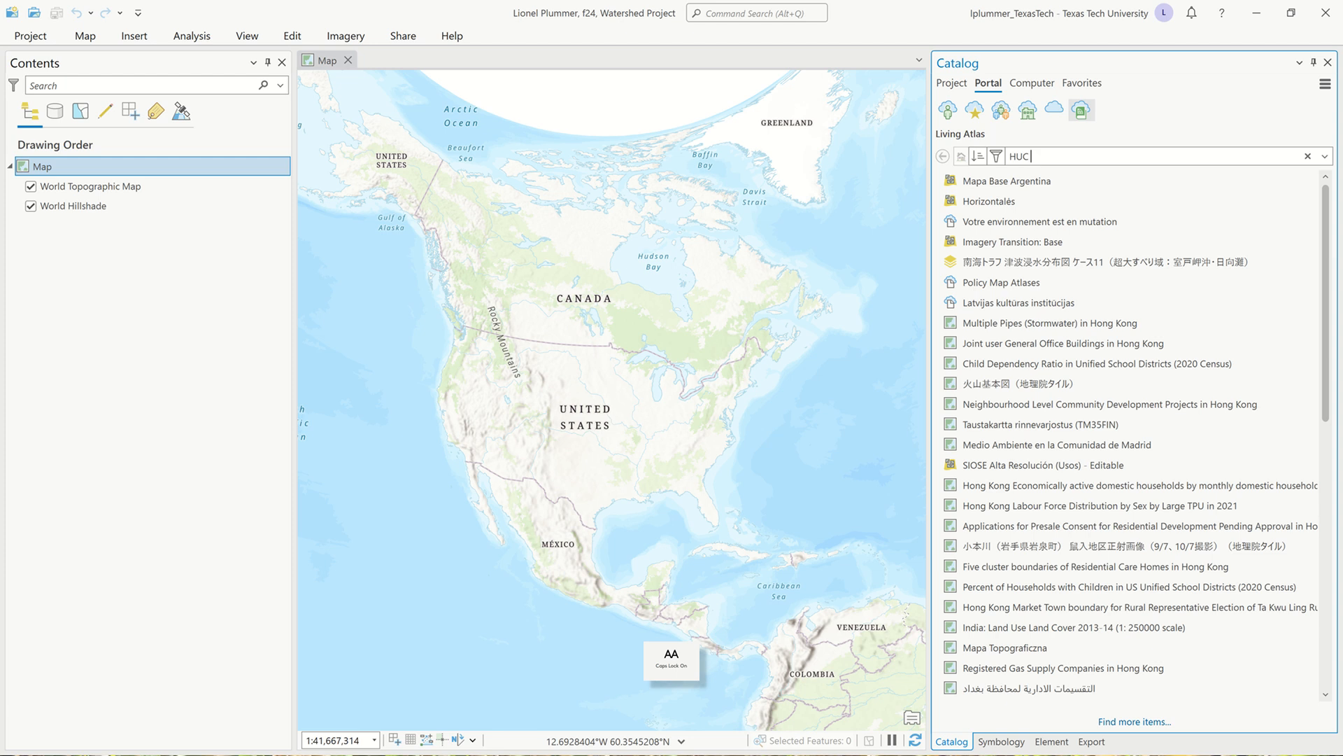
pyautogui.write(' 3')
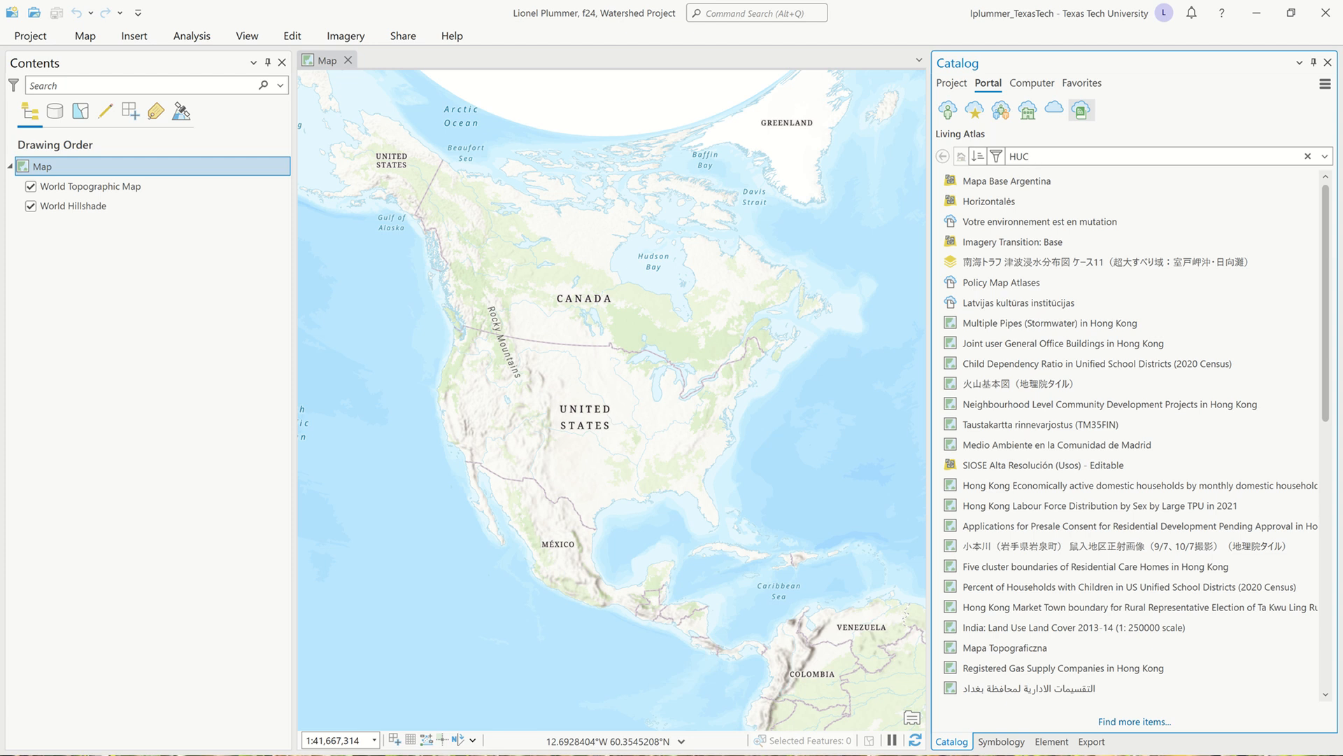
pyautogui.write(' 2')
pyautogui.press('Return')
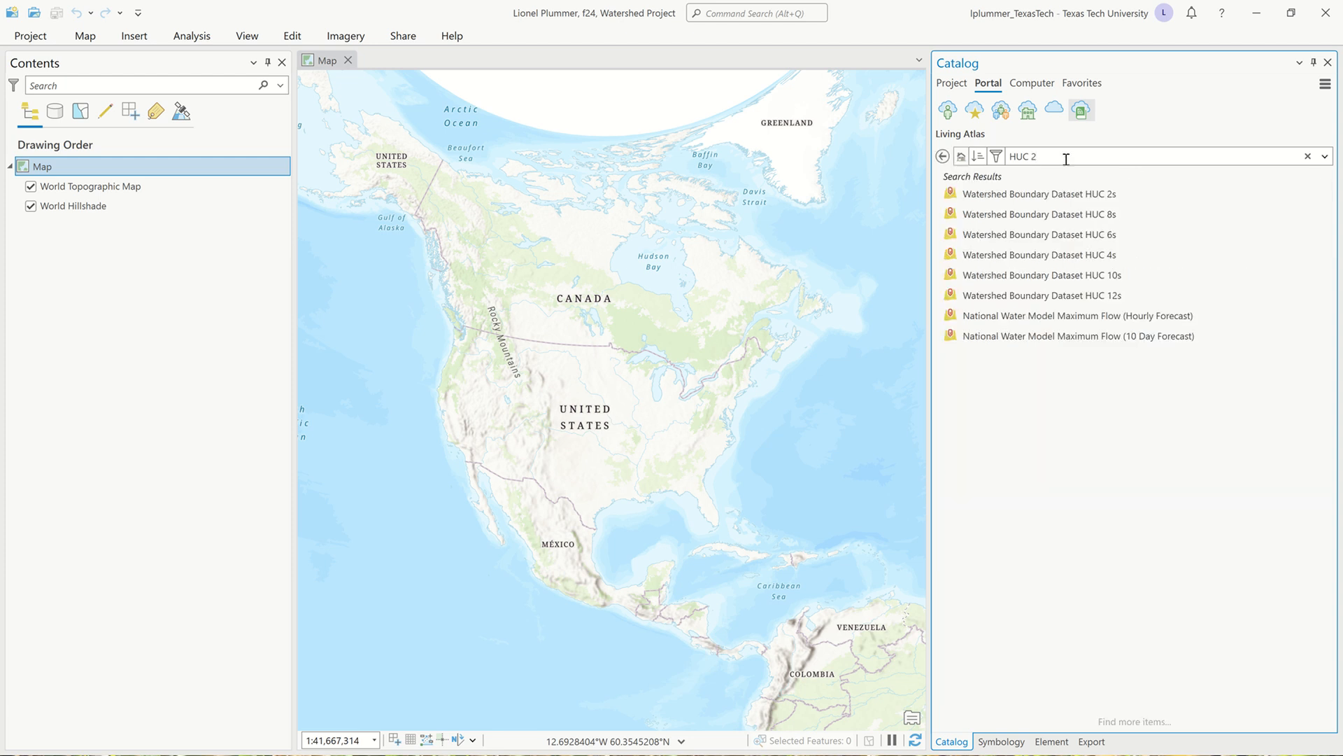
# Add the Watershed Boundary Dataset HUC 2s and HUC 4s to the map, placing HU04 below HU02
pyautogui.click(1068, 196)
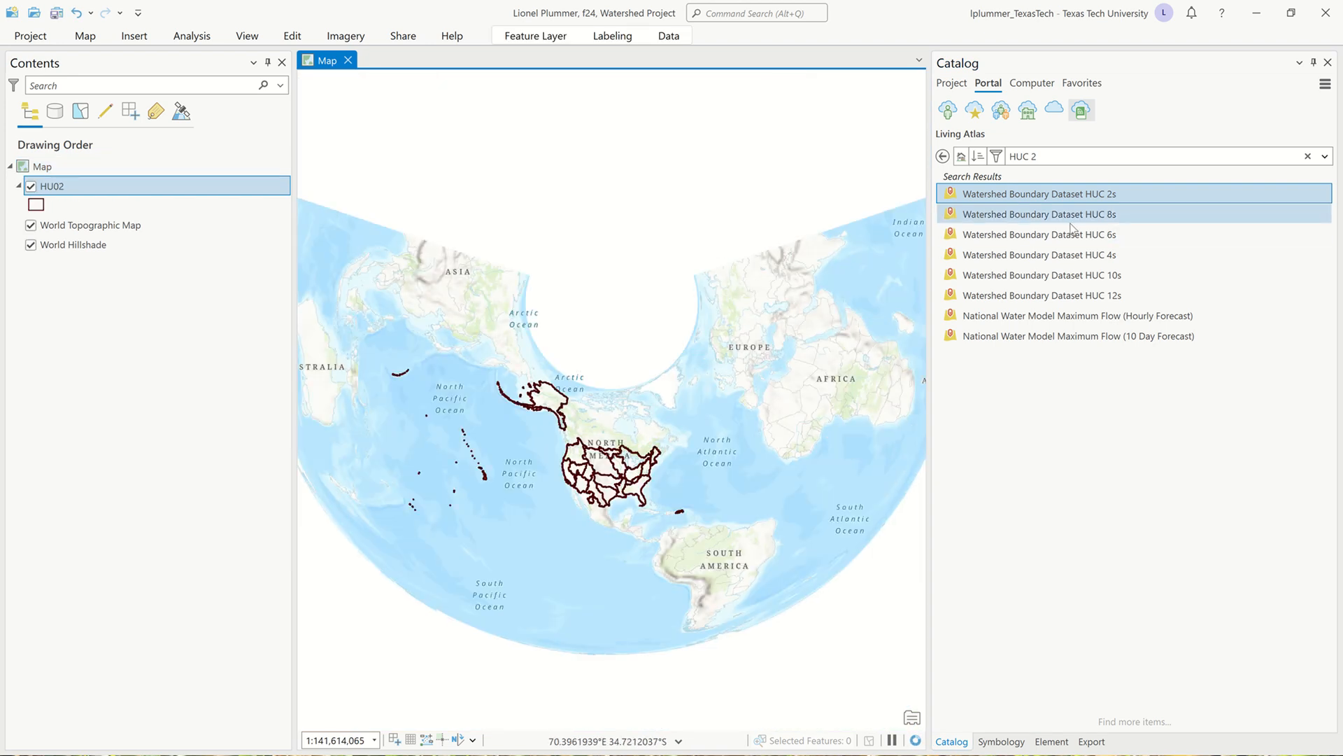
pyautogui.click(1086, 255)
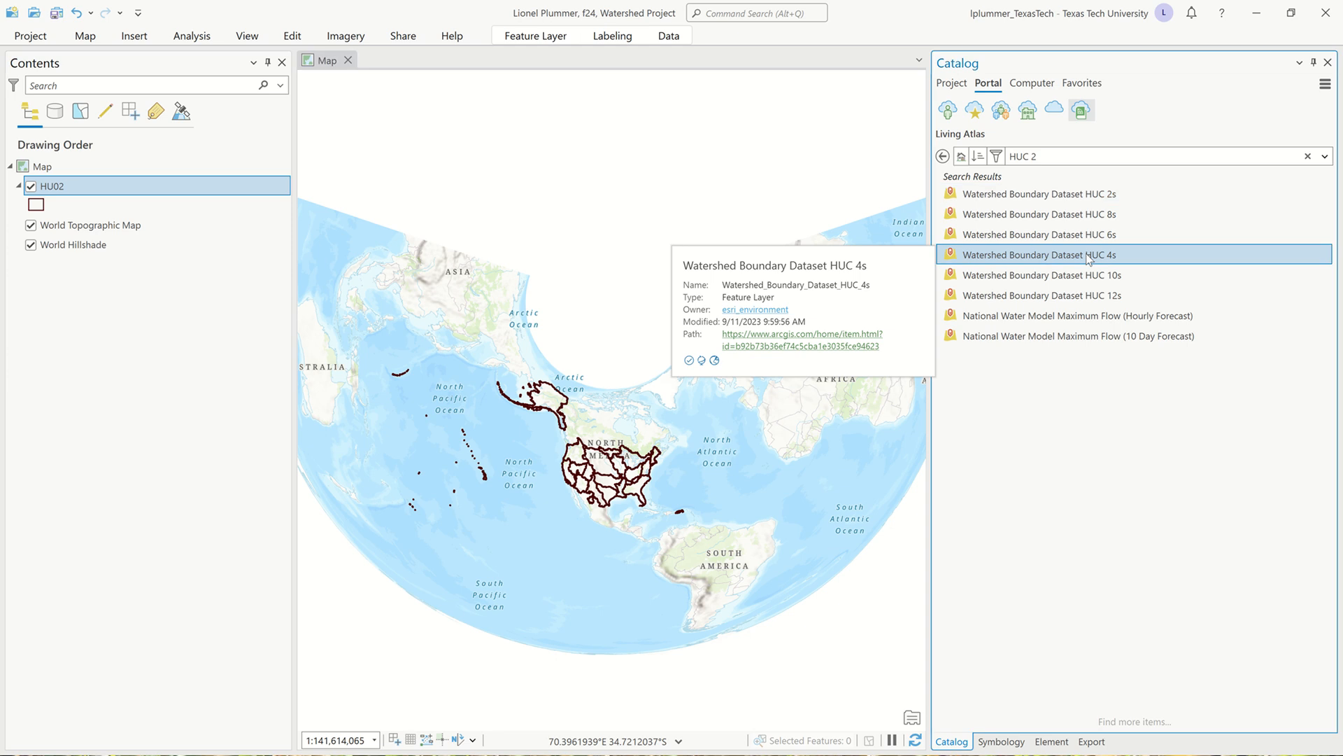
pyautogui.click(141, 204)
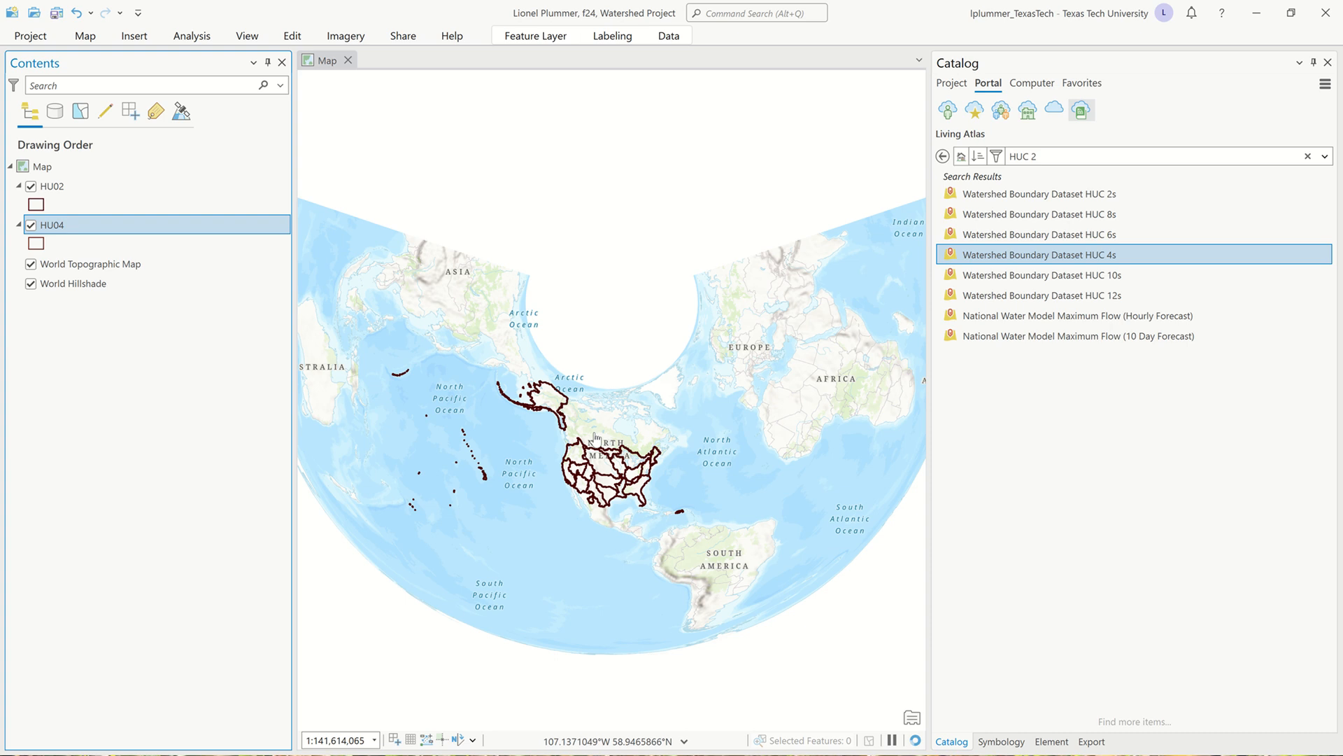
# Compare the HU02 and HU04 watershed boundaries across the United States by showing each layer on its own
pyautogui.scroll(2, 598, 476)
pyautogui.scroll(3, 598, 476)
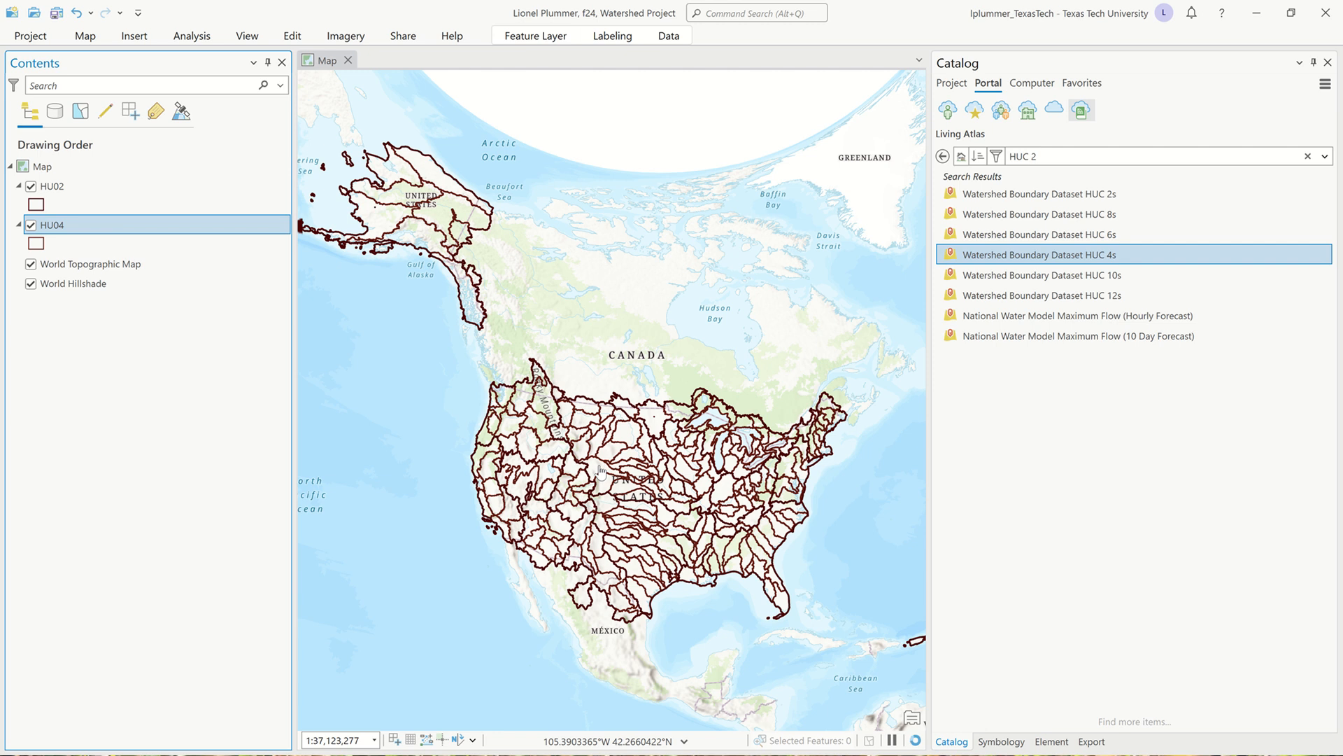
pyautogui.moveTo(600, 470); pyautogui.dragTo(614, 443)
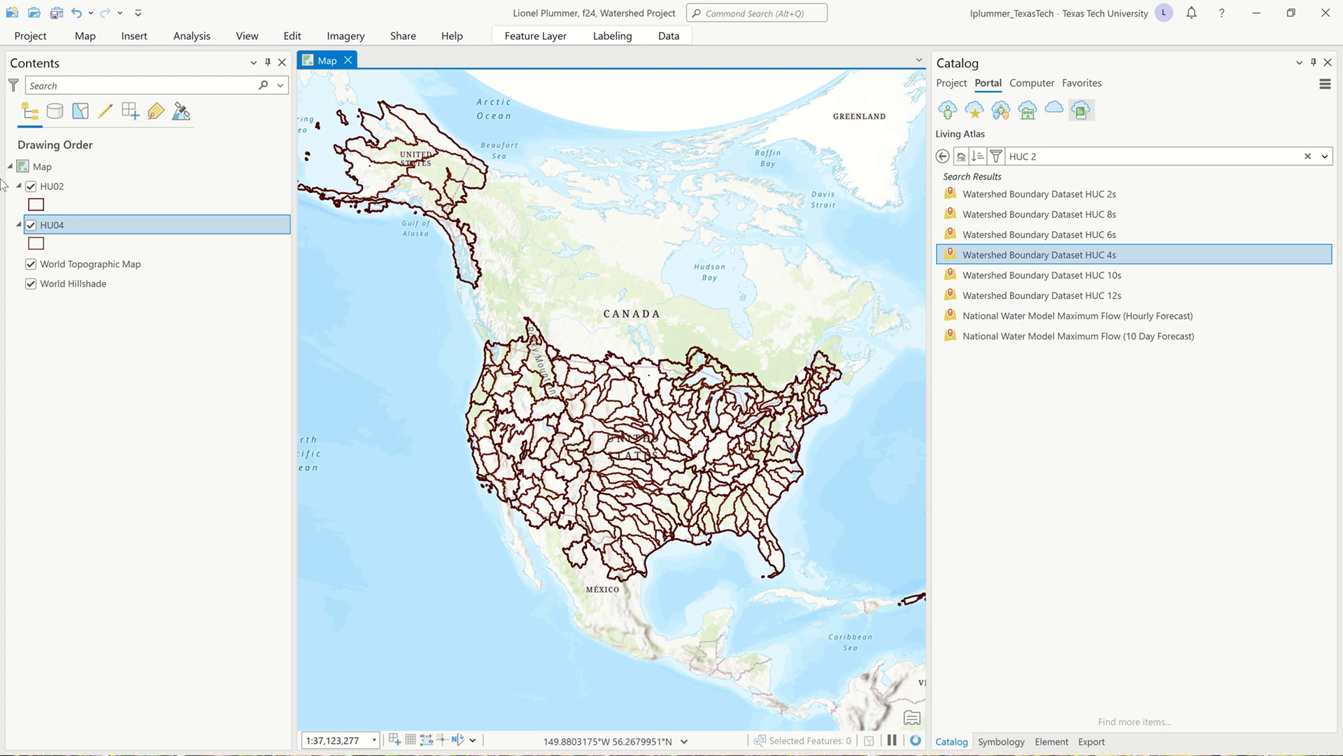
pyautogui.click(32, 227)
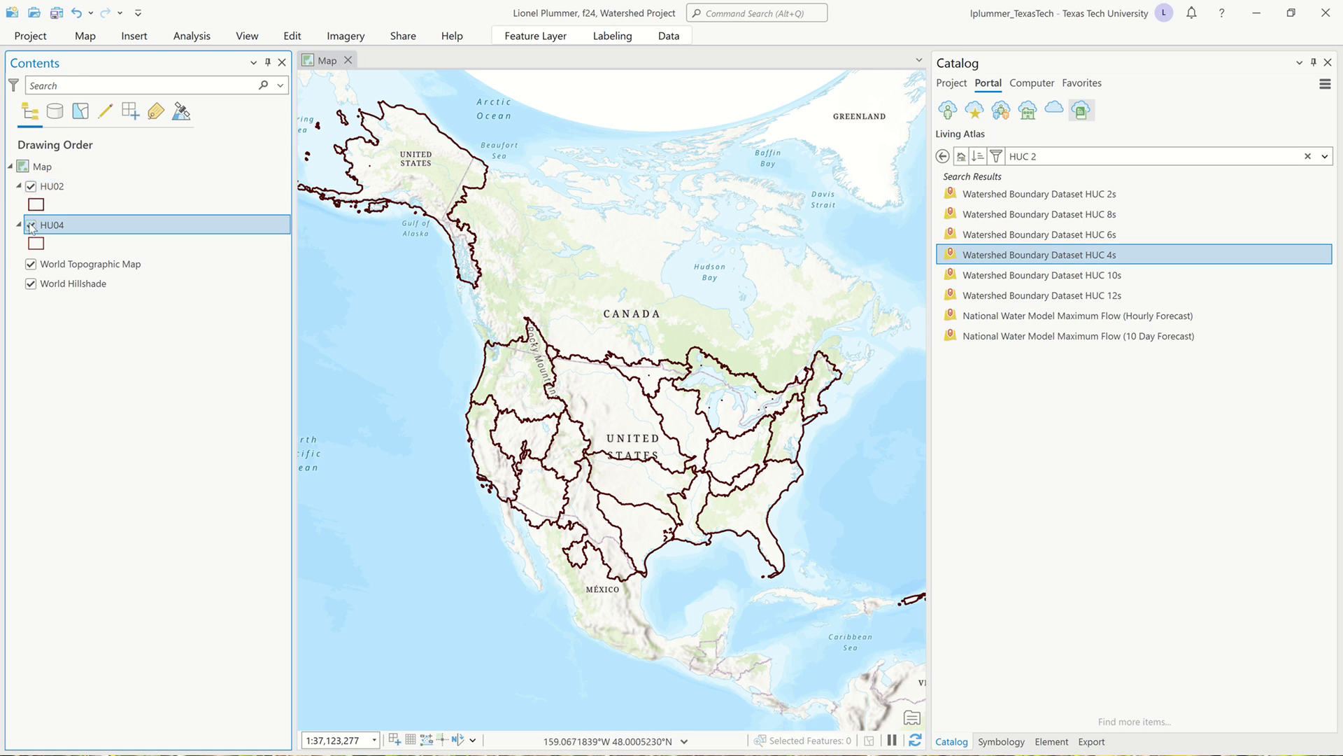
pyautogui.click(31, 186)
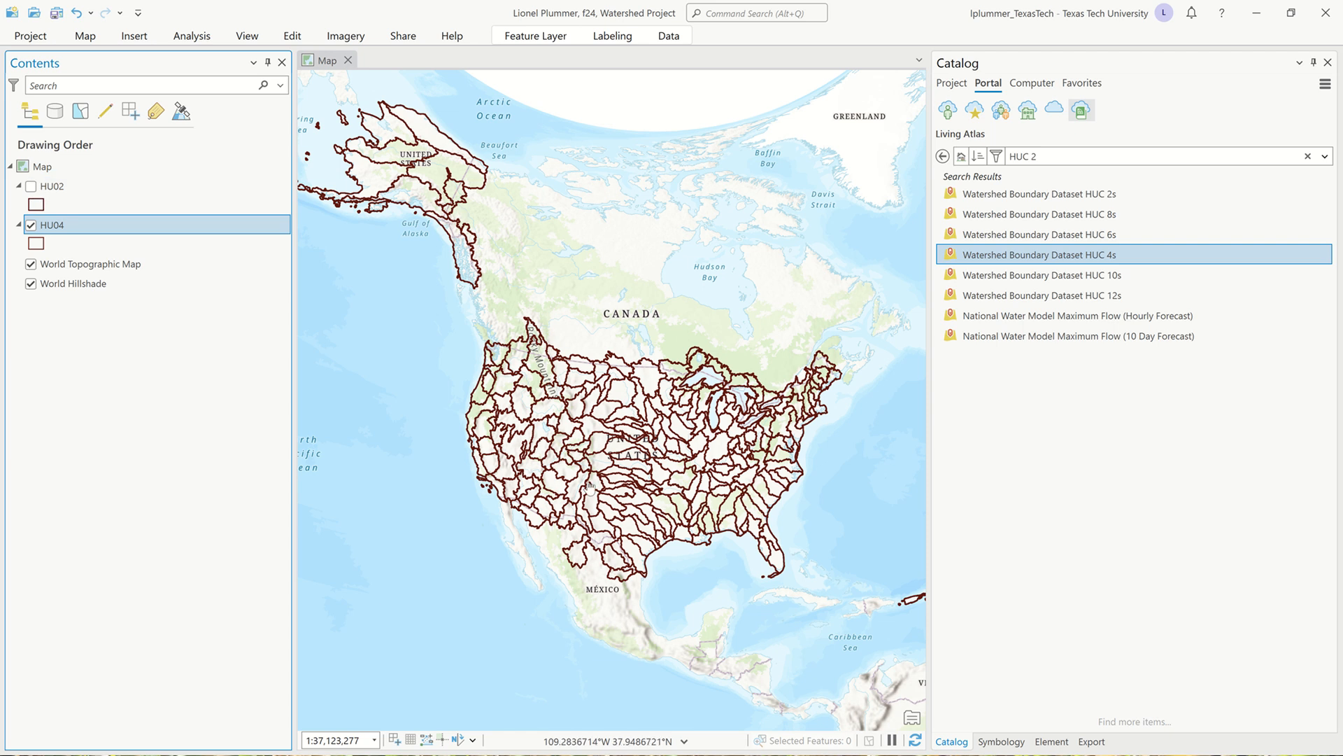
pyautogui.scroll(3, 590, 488)
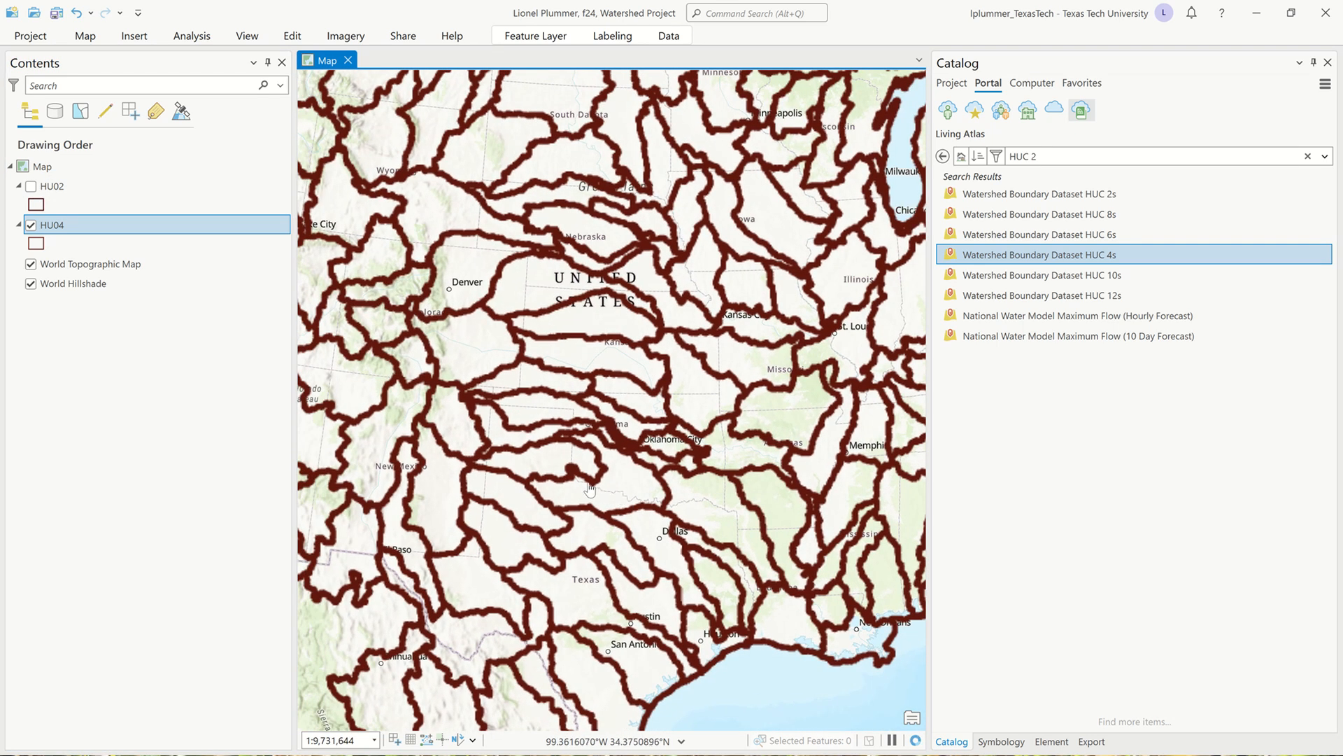
pyautogui.scroll(-1, 590, 487)
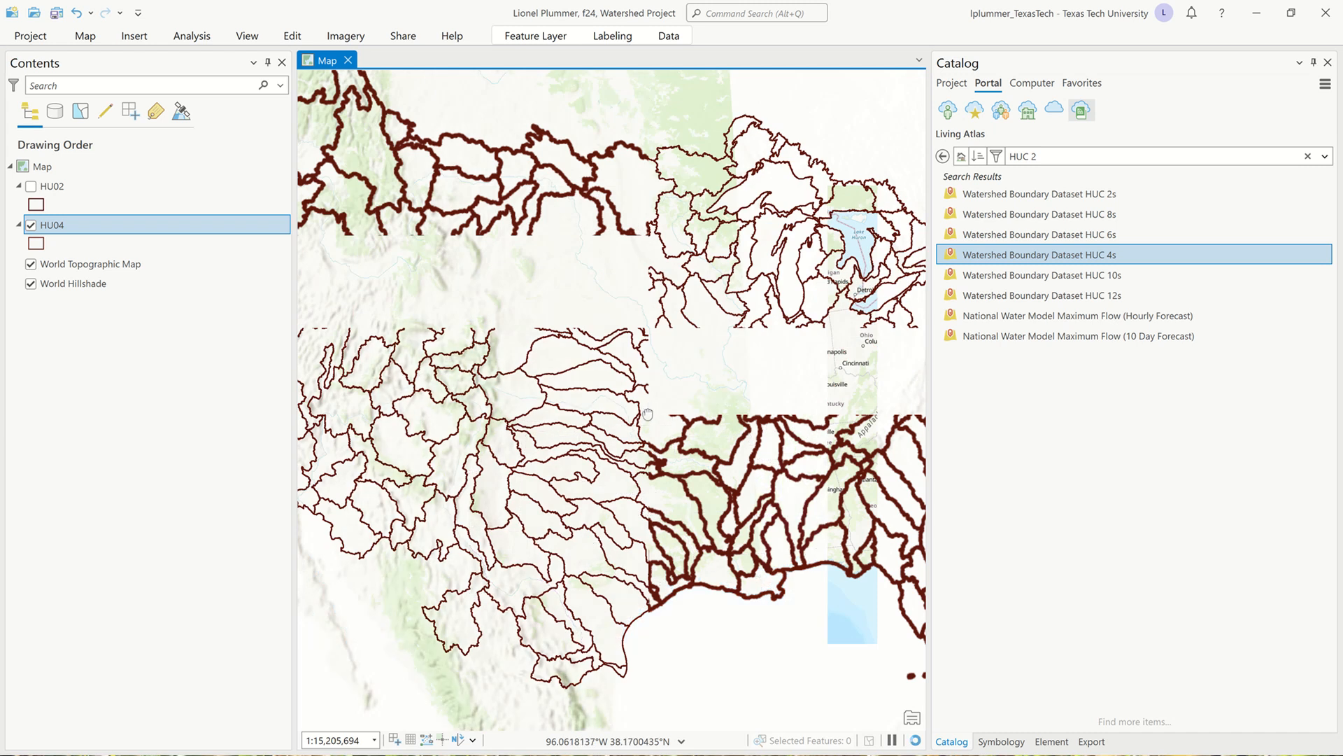
pyautogui.moveTo(649, 445); pyautogui.dragTo(511, 492)
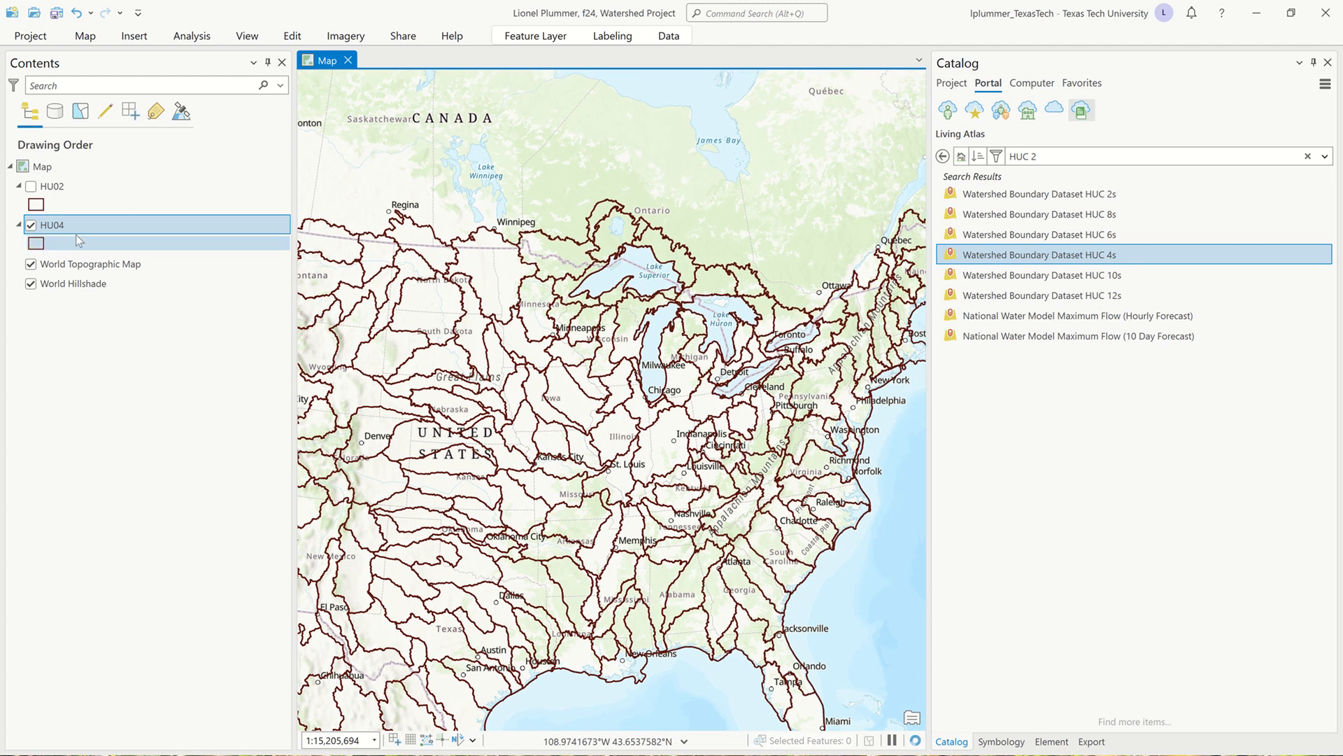
# Show the HU02 layer, hide HU04, and center the map on the western and central United States
pyautogui.click(33, 188)
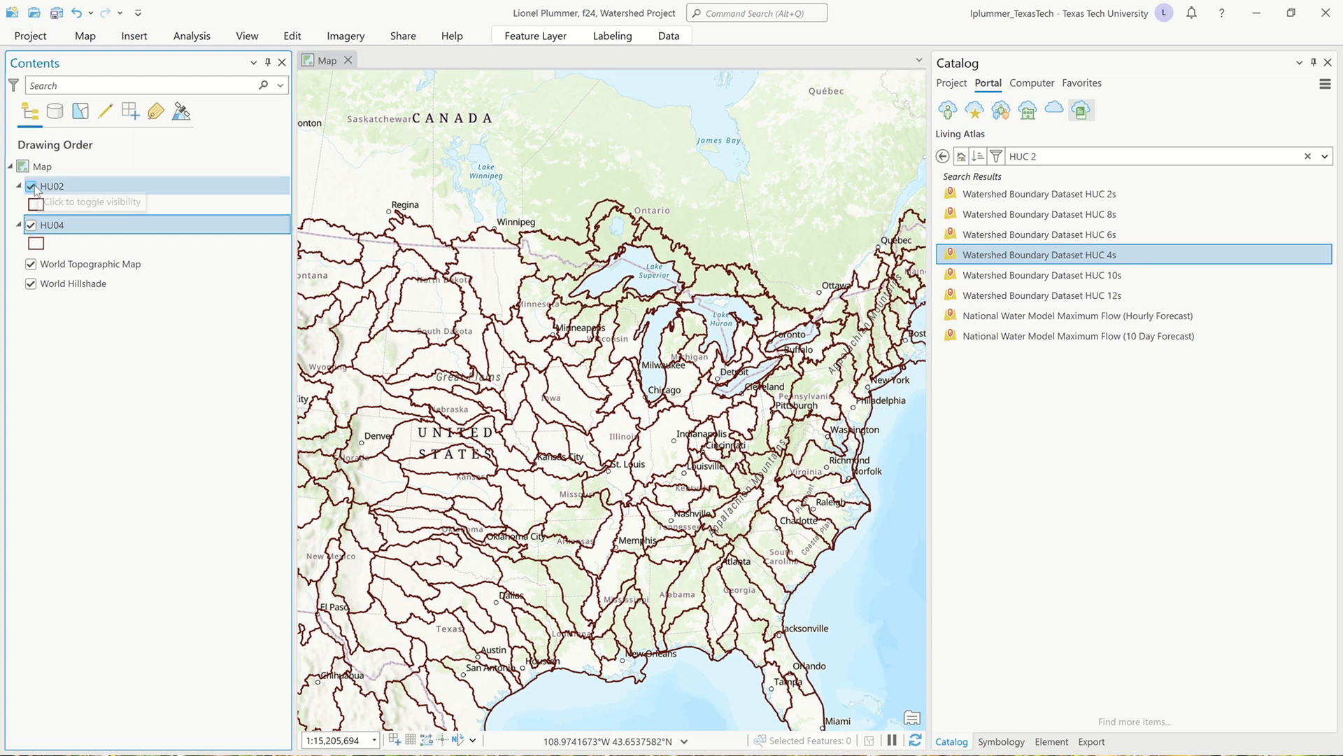
pyautogui.click(32, 225)
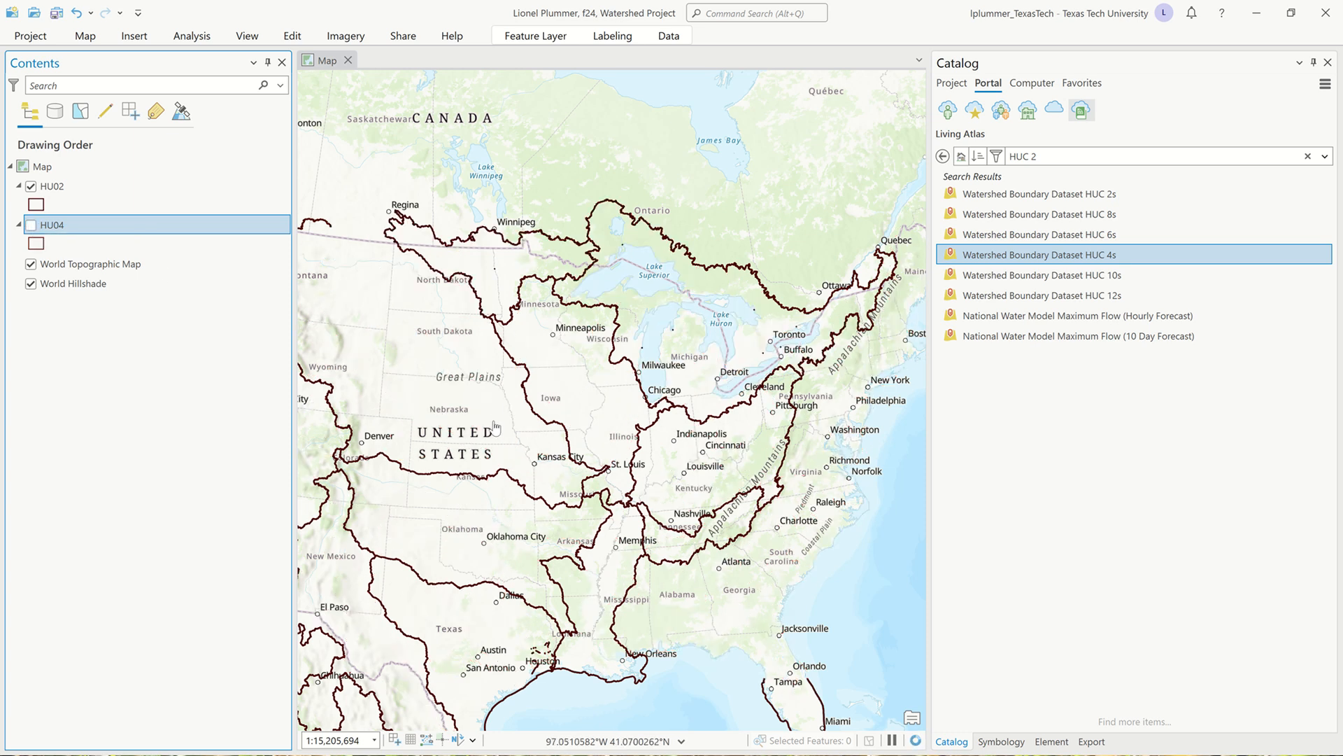
pyautogui.moveTo(504, 425); pyautogui.dragTo(679, 331)
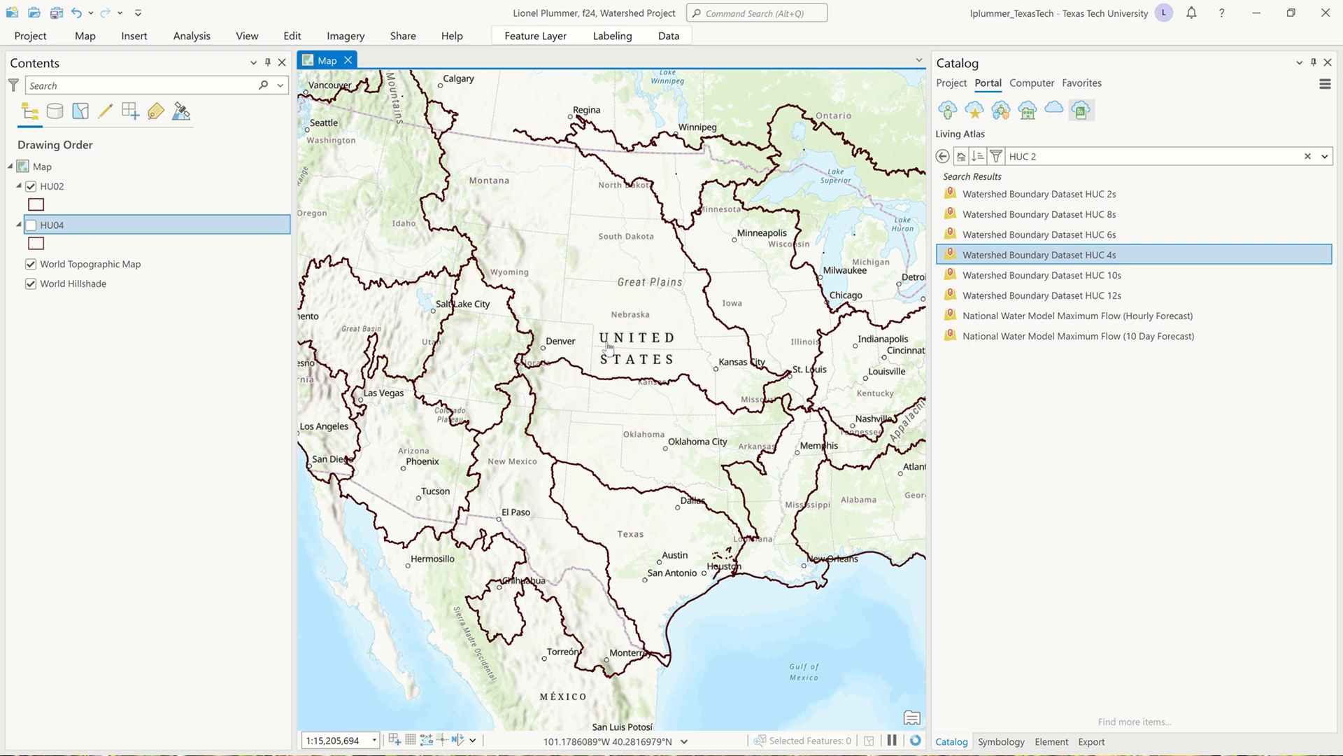
pyautogui.moveTo(611, 348); pyautogui.dragTo(675, 436)
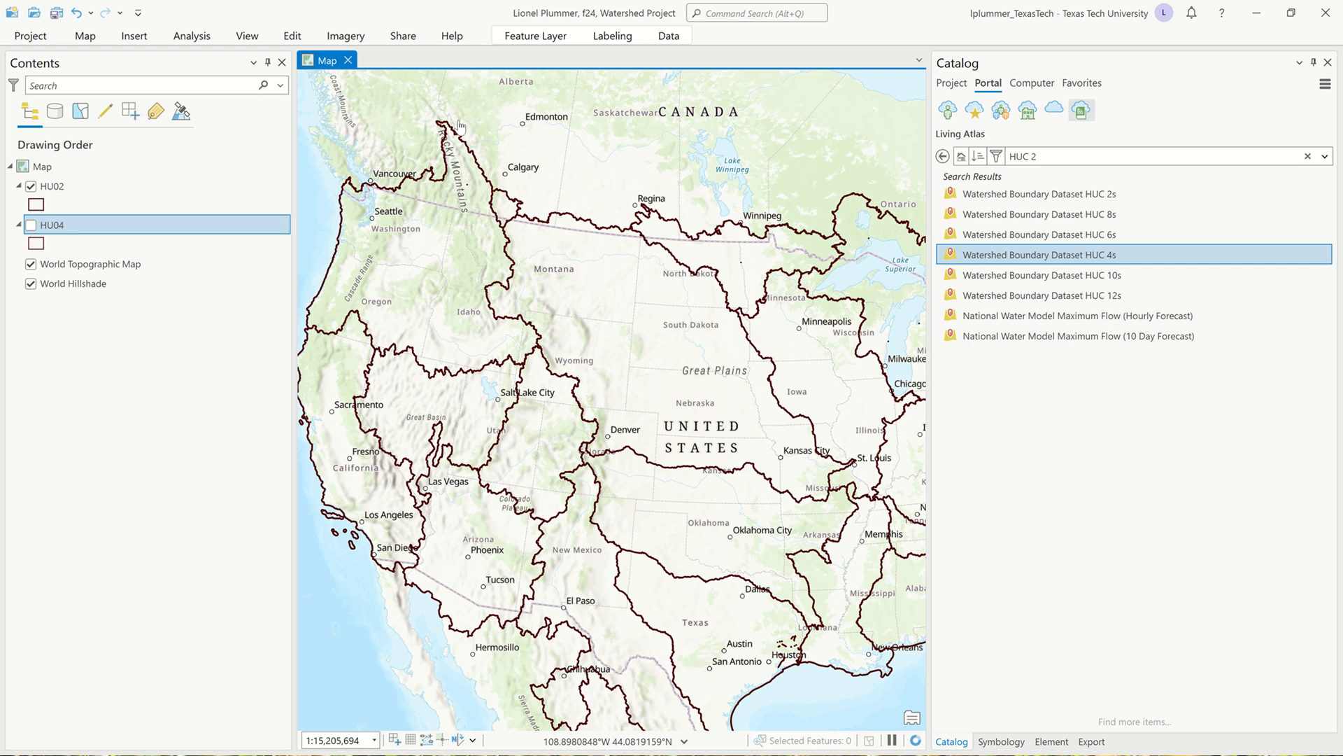
# Activate the feature Select tool and turn on labels for the HU02 layer
pyautogui.click(298, 35)
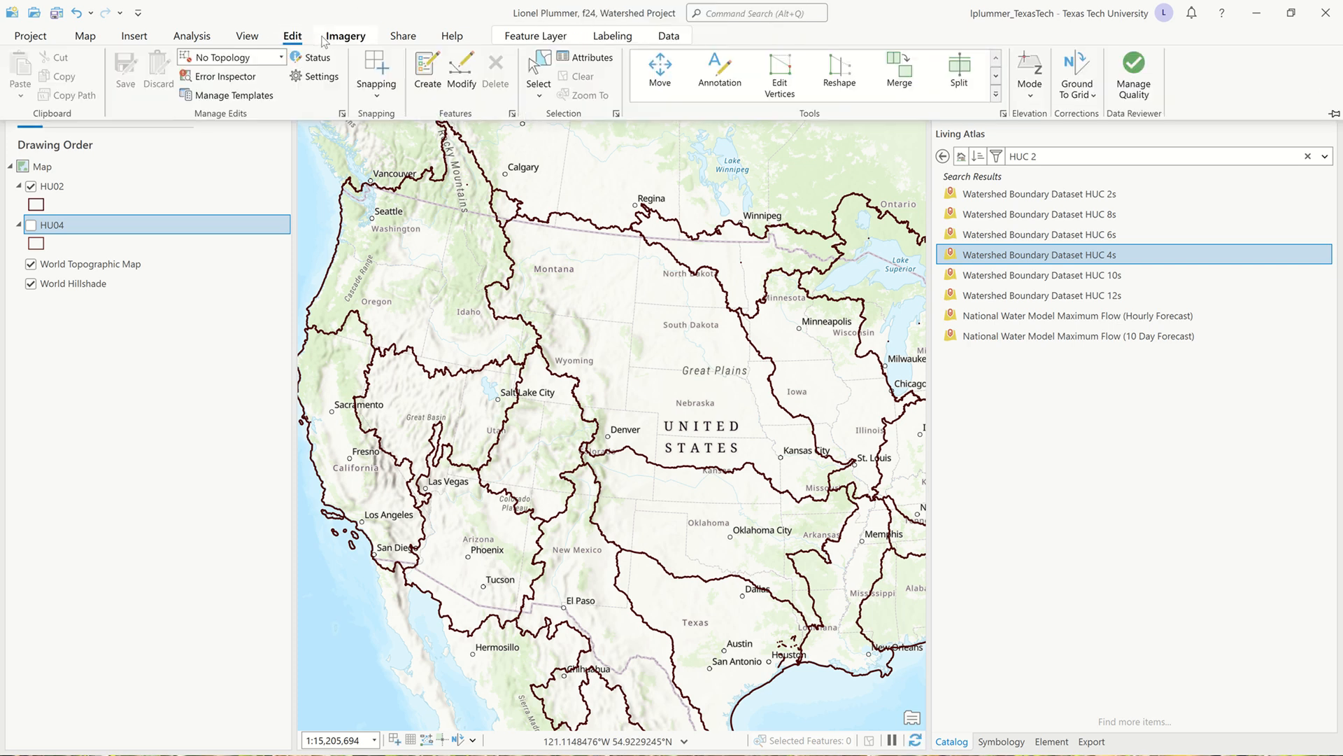
pyautogui.click(533, 81)
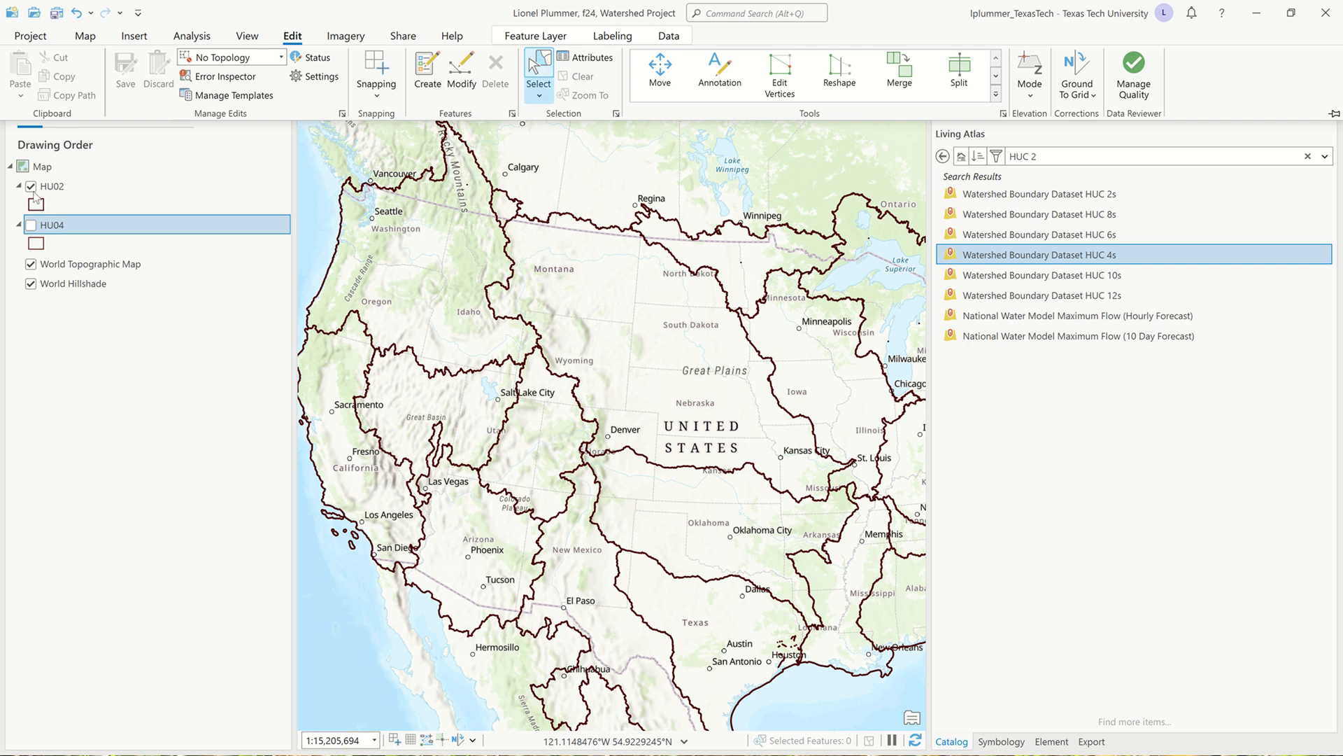
pyautogui.click(61, 186)
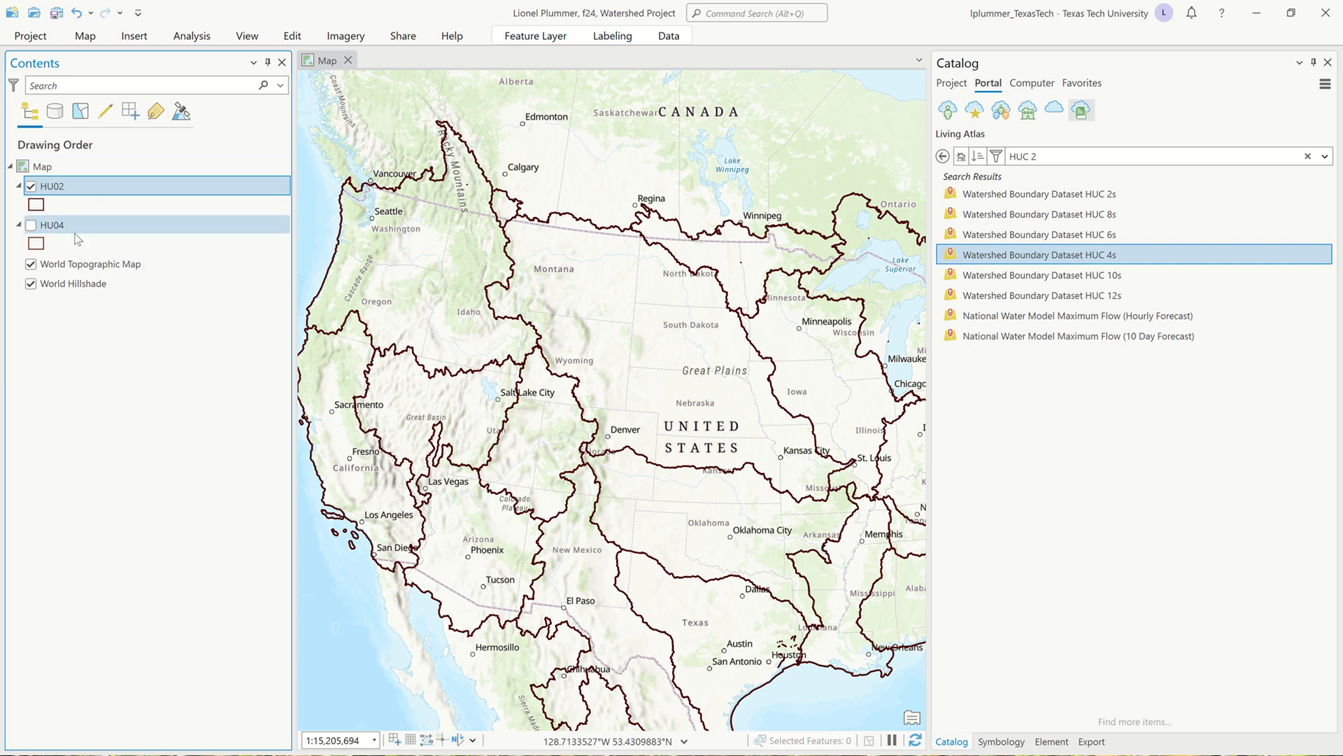
pyautogui.click(613, 39)
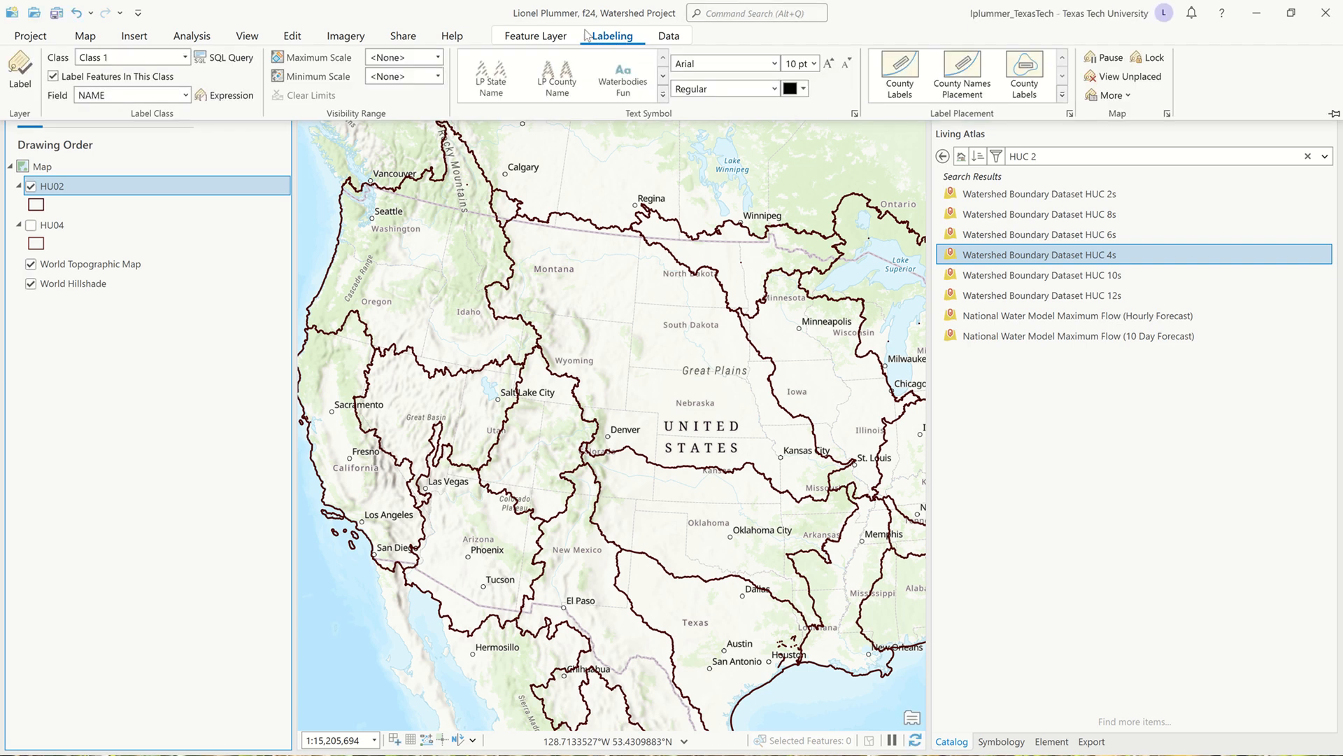
pyautogui.click(25, 70)
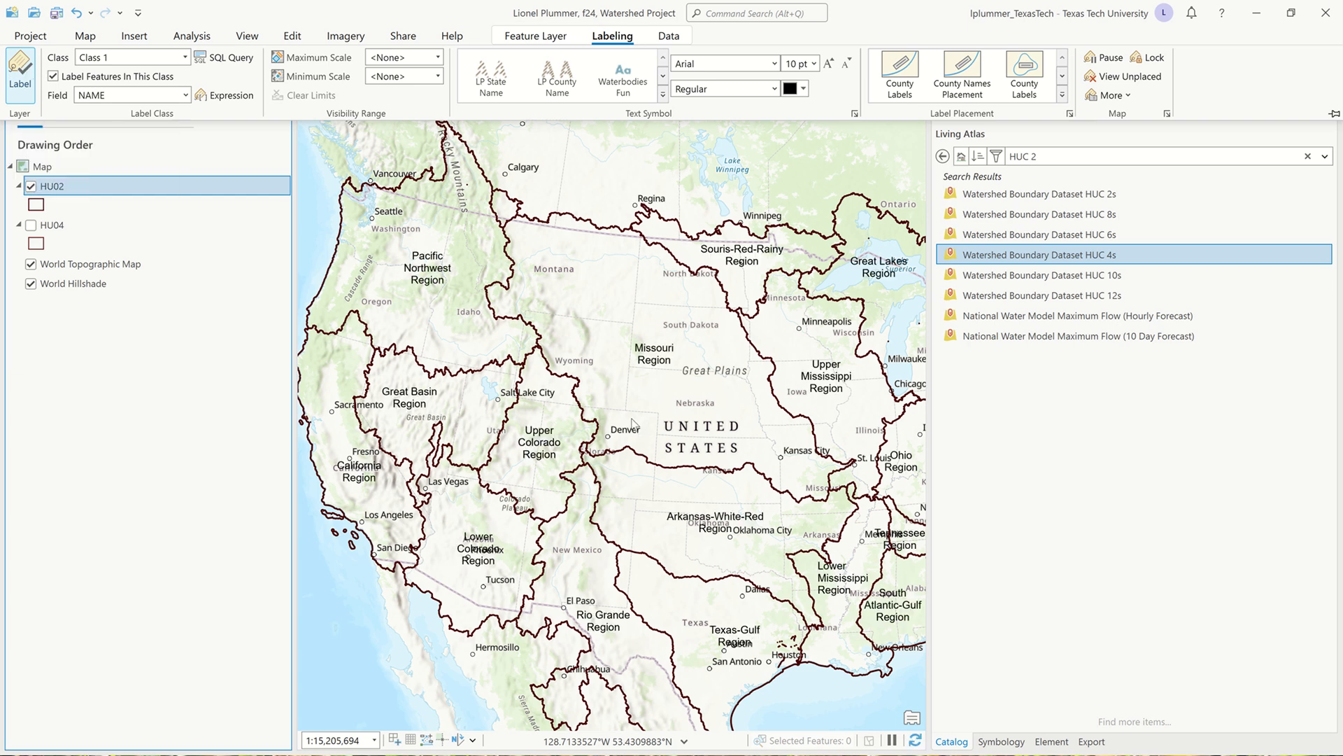
# Select the Upper Colorado Region watershed and open Export Features for the HU02 layer
pyautogui.click(539, 445)
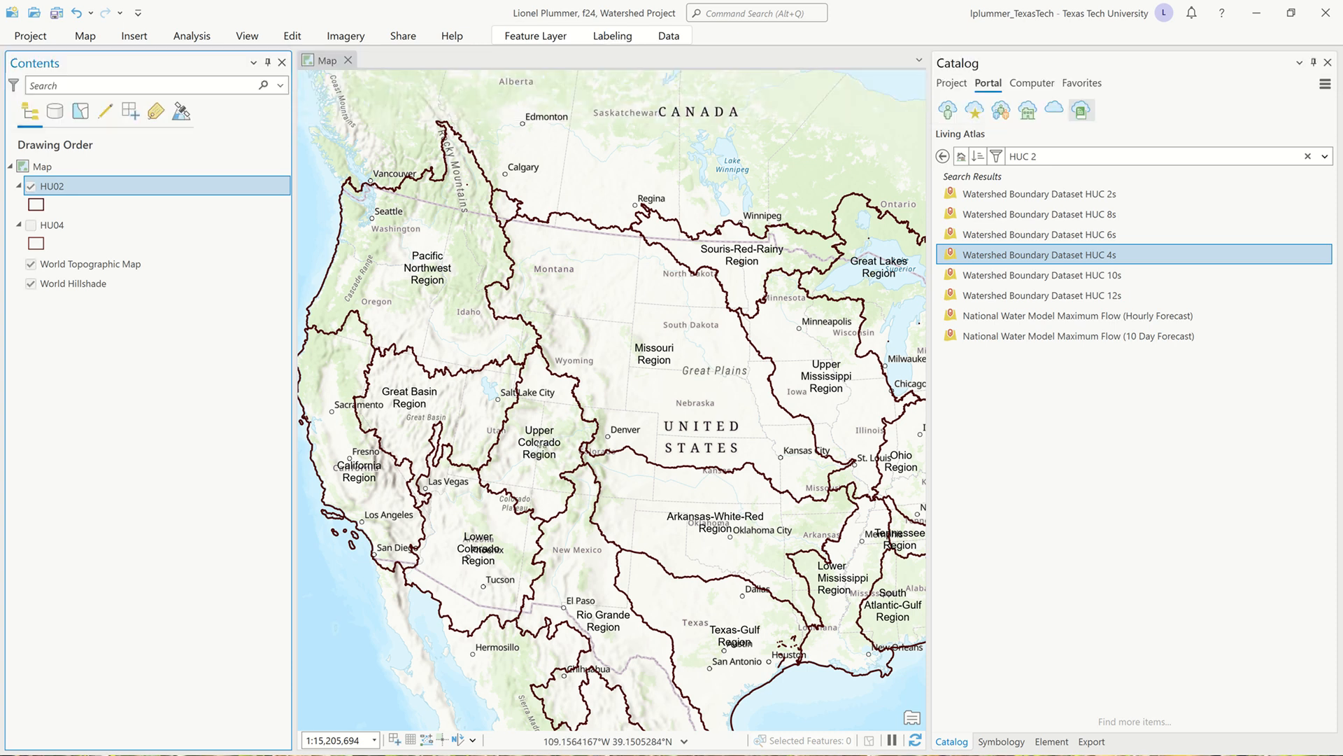
pyautogui.click(552, 421)
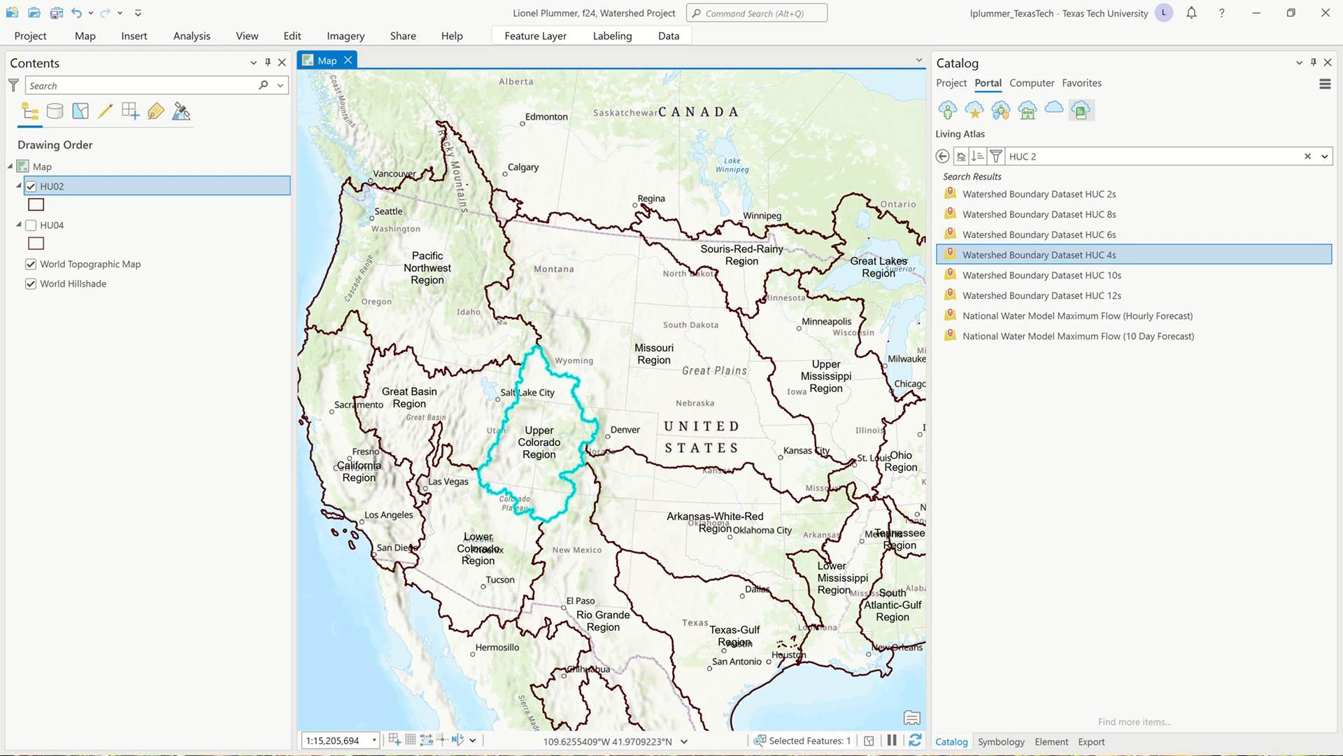
pyautogui.rightClick(91, 192)
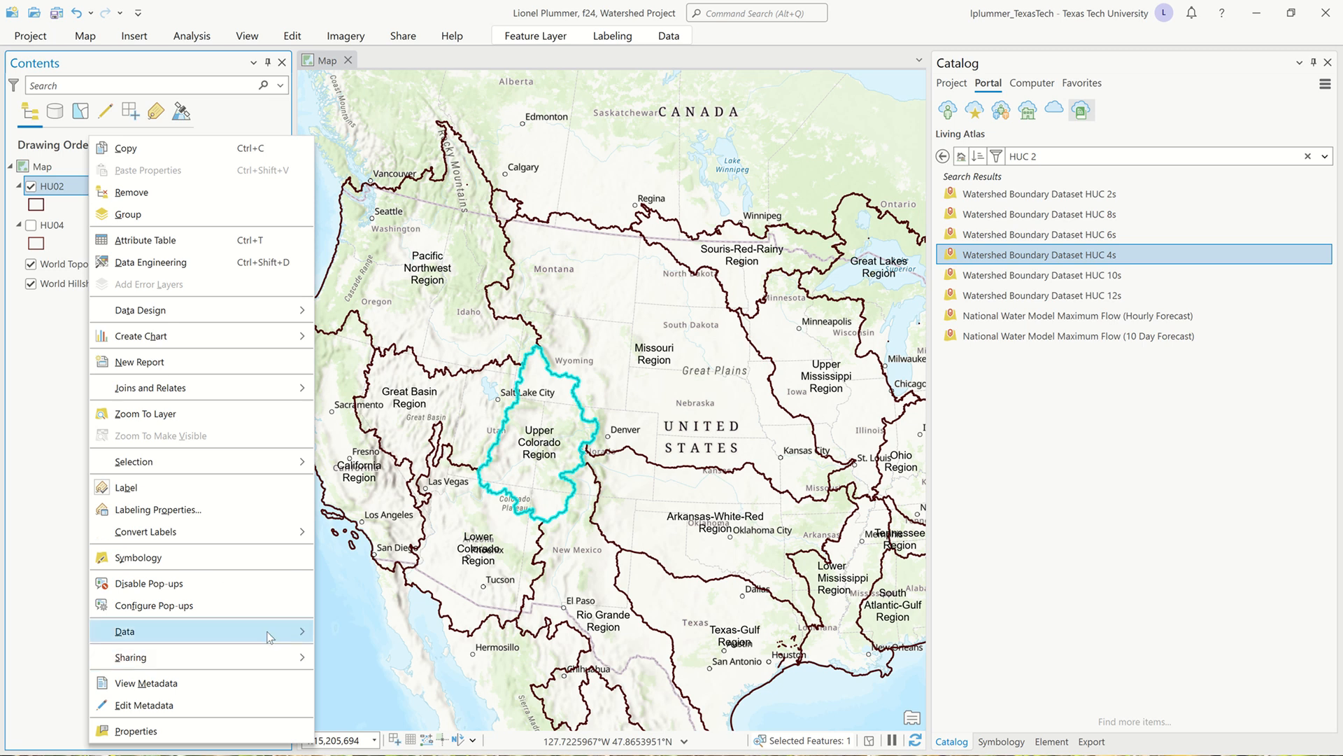
pyautogui.moveTo(267, 631)
pyautogui.click(382, 633)
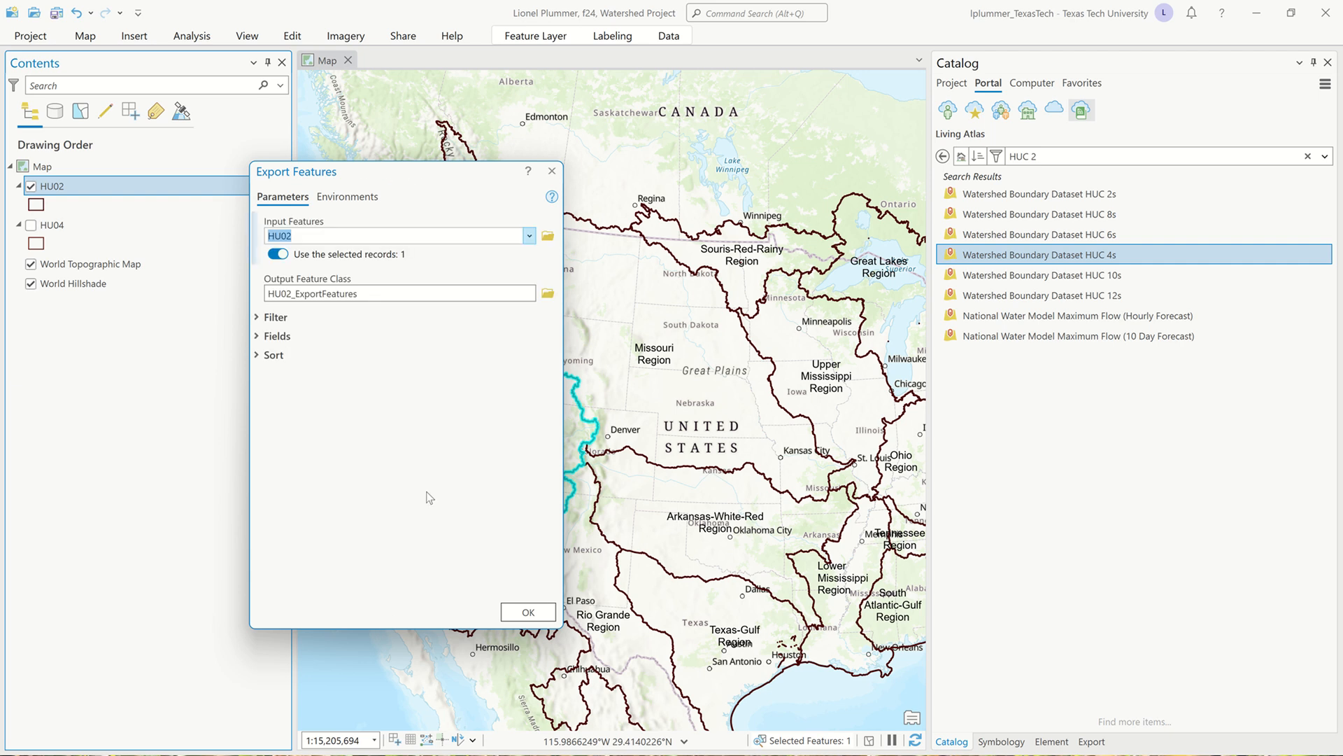
# Export the selected Upper Colorado Region watershed to the project geodatabase as a feature class named UpperColorodoRegion
pyautogui.click(381, 291)
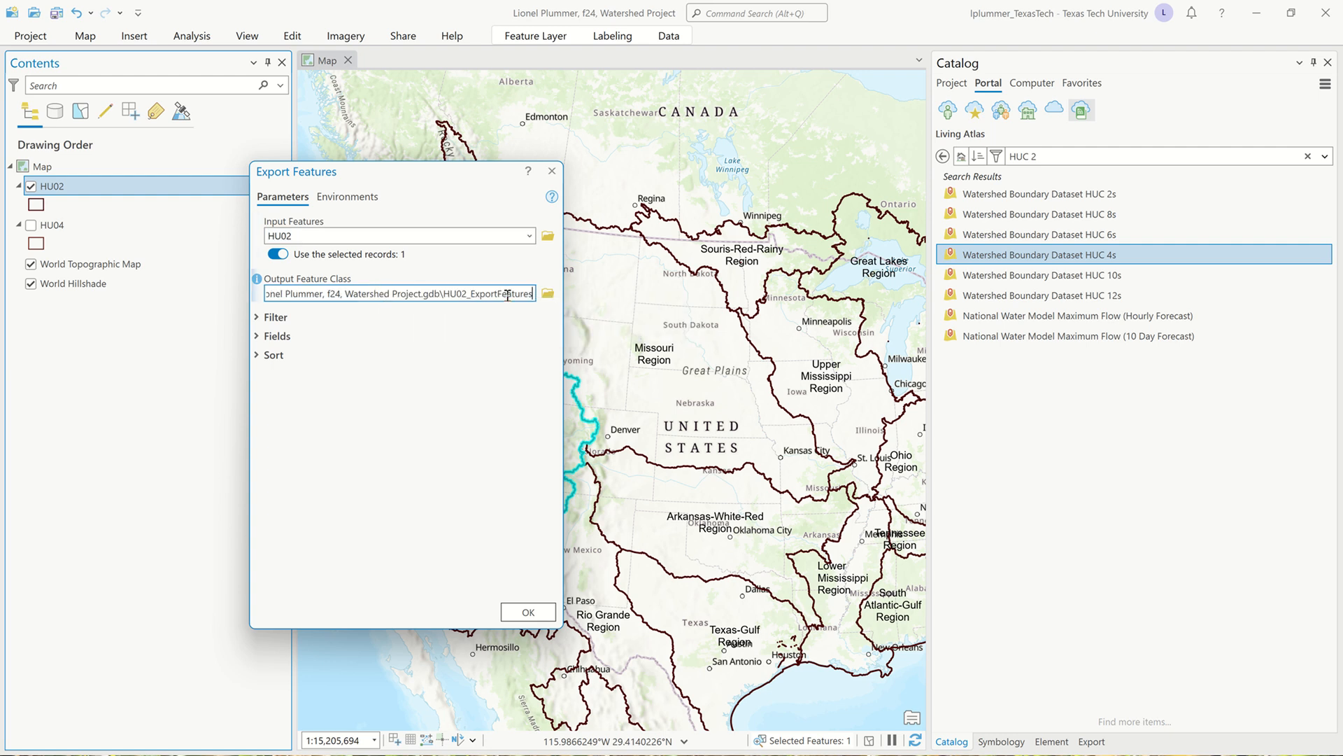
pyautogui.press('BackSpace')
pyautogui.press('BackSpace')
pyautogui.press('BackSpace')
pyautogui.press('BackSpace')
pyautogui.press('BackSpace')
pyautogui.press('BackSpace')
pyautogui.press('BackSpace')
pyautogui.press('BackSpace')
pyautogui.press('BackSpace')
pyautogui.press('BackSpace')
pyautogui.press('BackSpace')
pyautogui.press('BackSpace')
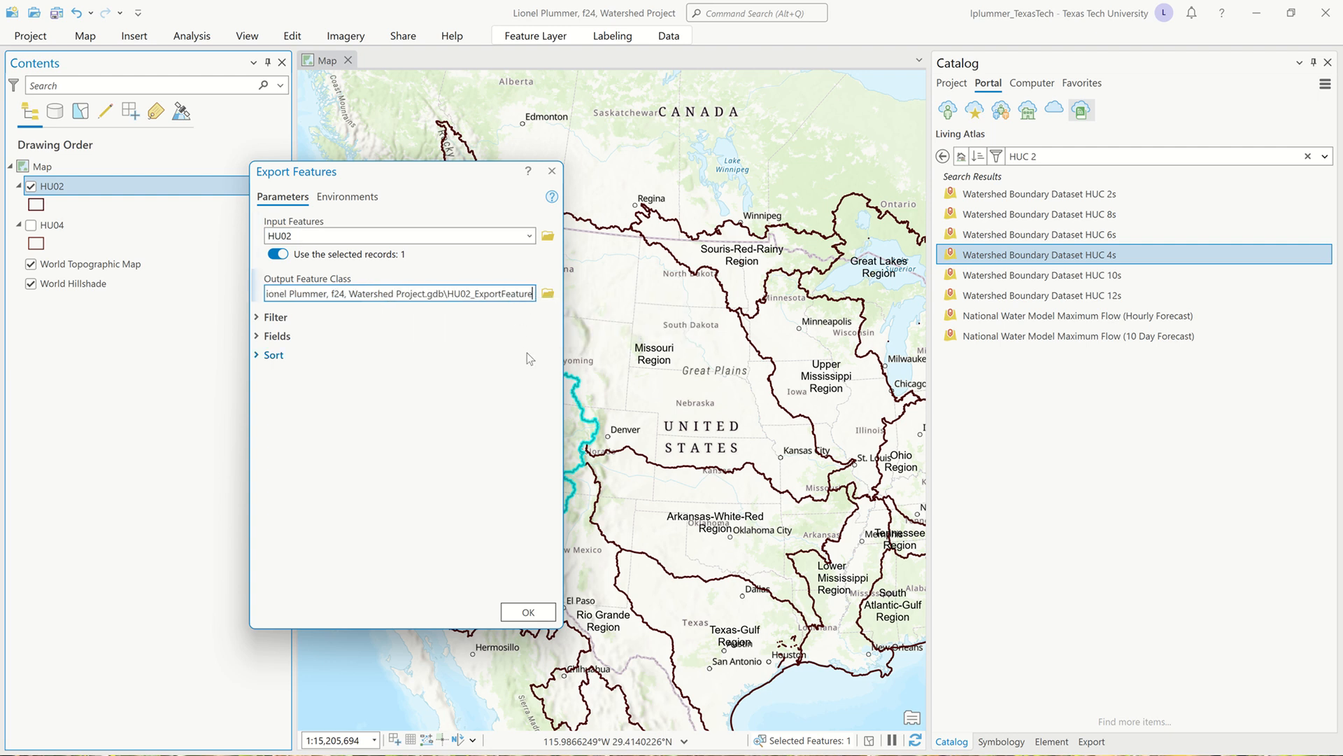
pyautogui.press('BackSpace')
pyautogui.press('BackSpace')
pyautogui.press('BackSpace')
pyautogui.press('BackSpace')
pyautogui.press('BackSpace')
pyautogui.press('BackSpace')
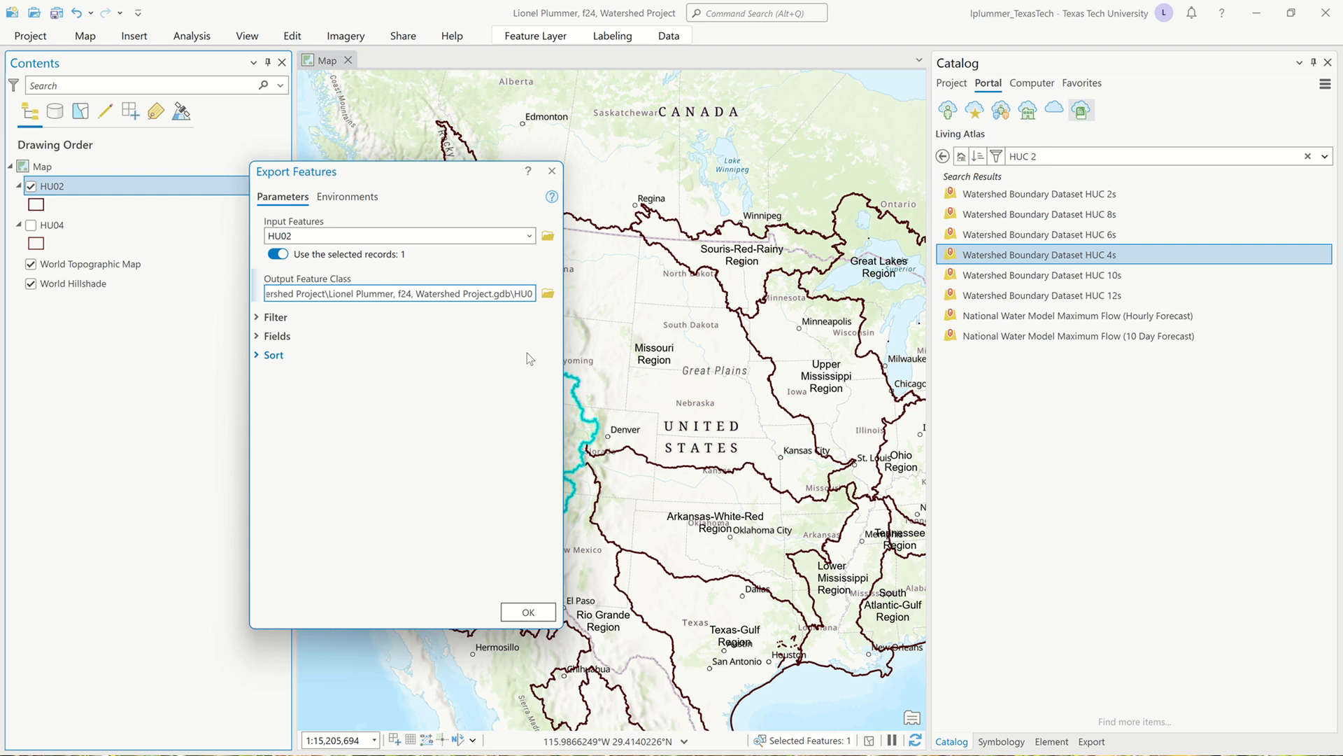
pyautogui.press('BackSpace')
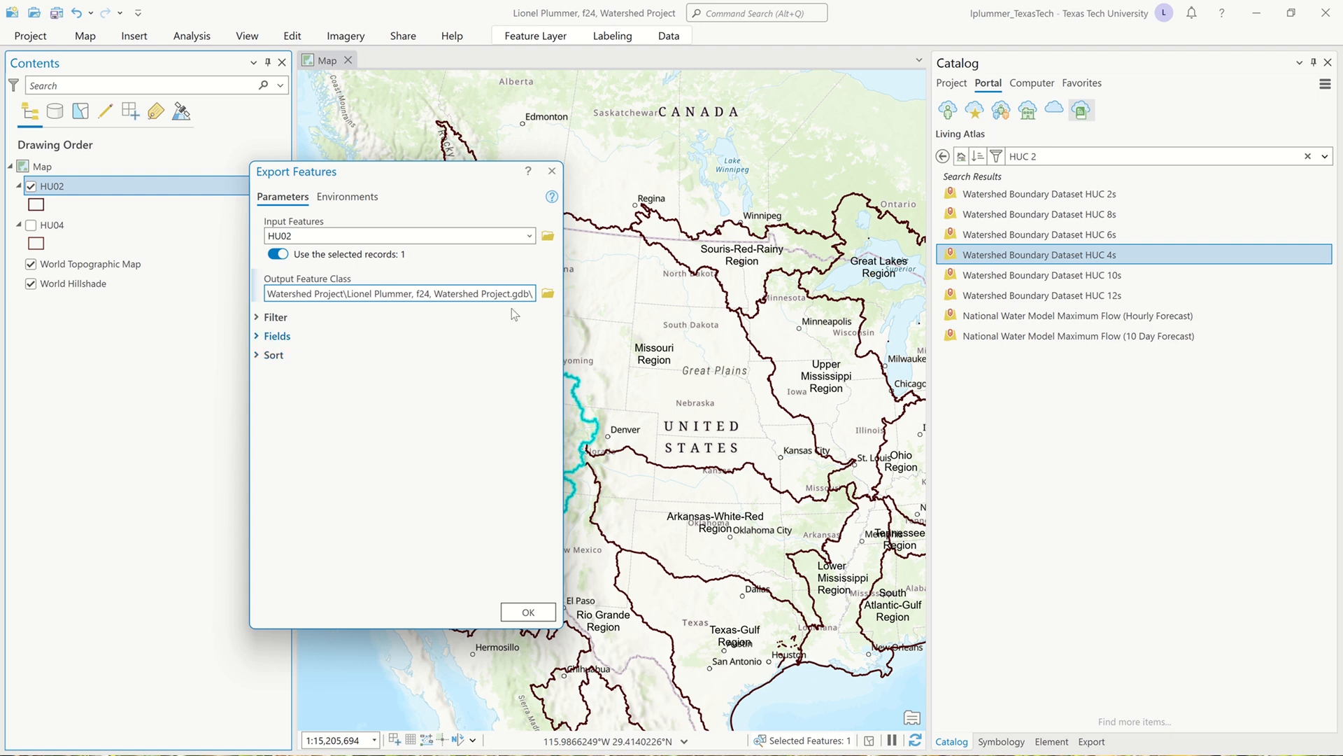
pyautogui.moveTo(465, 184); pyautogui.dragTo(975, 159)
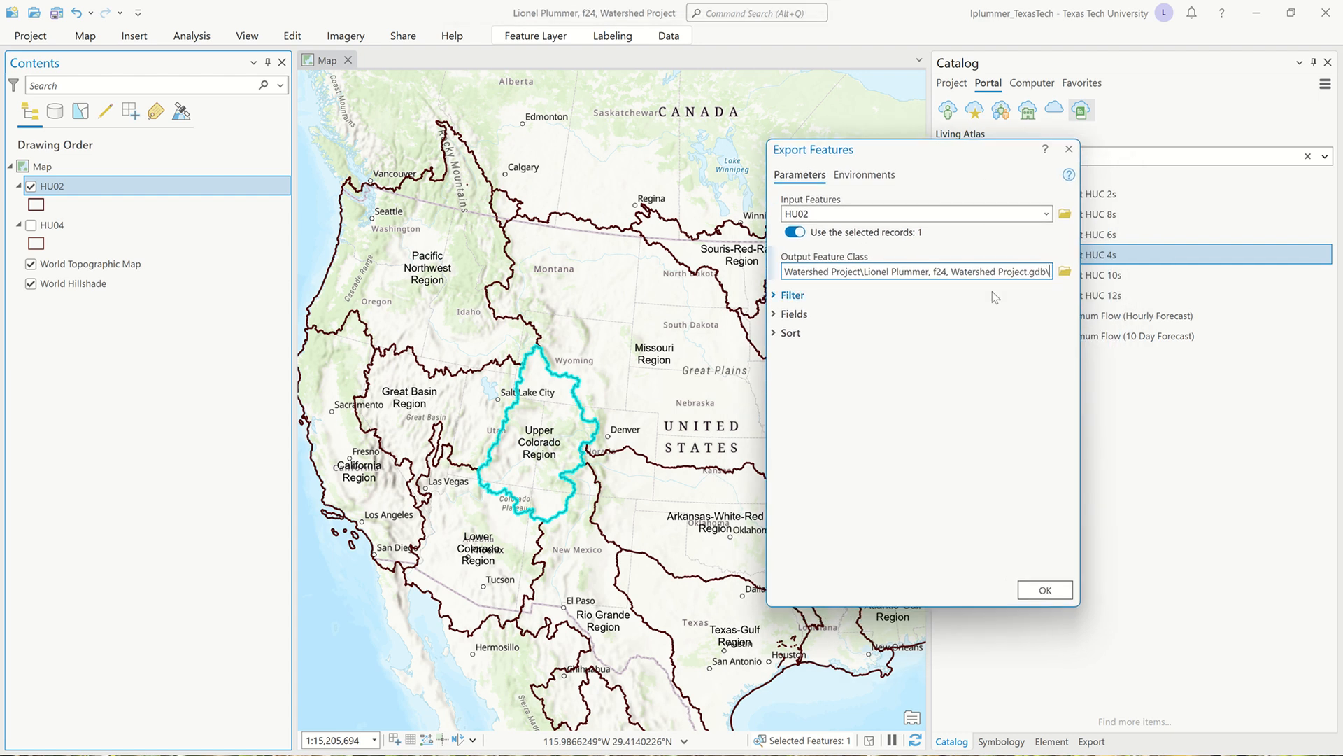
pyautogui.write('uPP')
pyautogui.press('BackSpace')
pyautogui.press('BackSpace')
pyautogui.press('BackSpace')
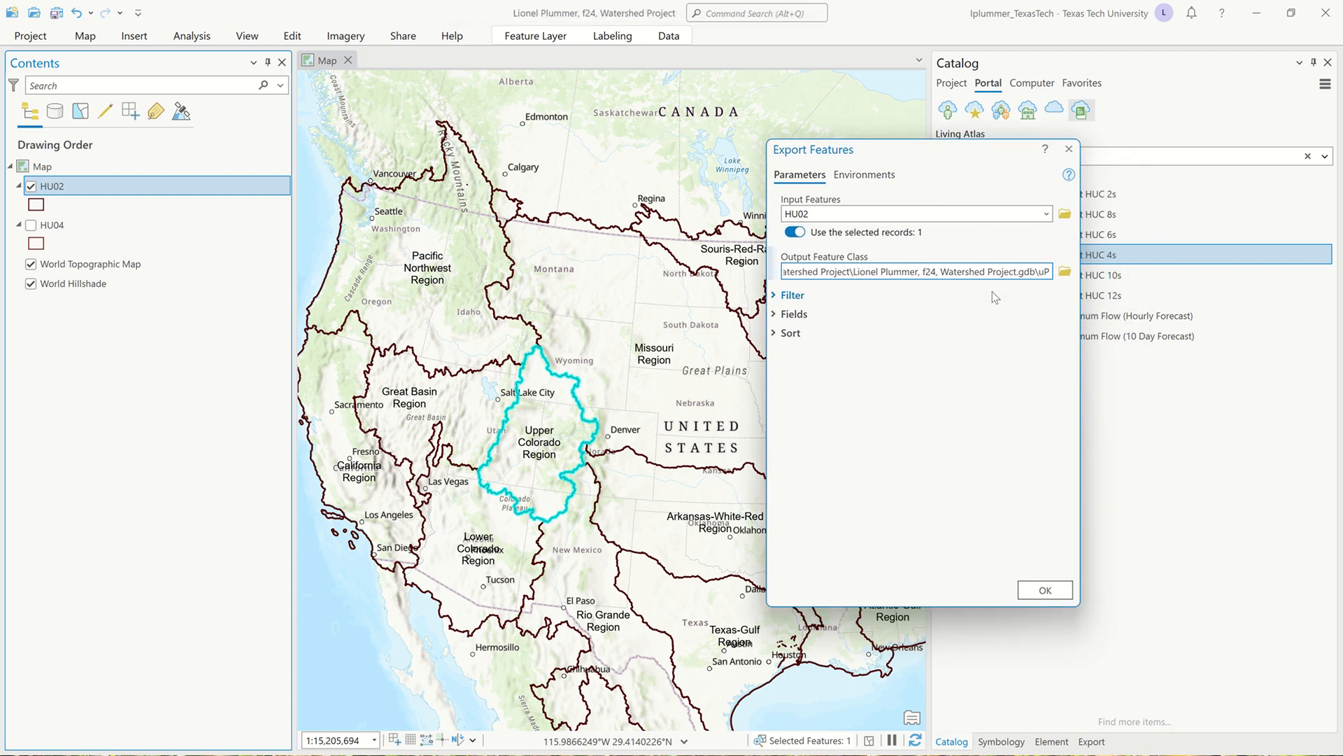
pyautogui.write('U')
pyautogui.press('capslock')
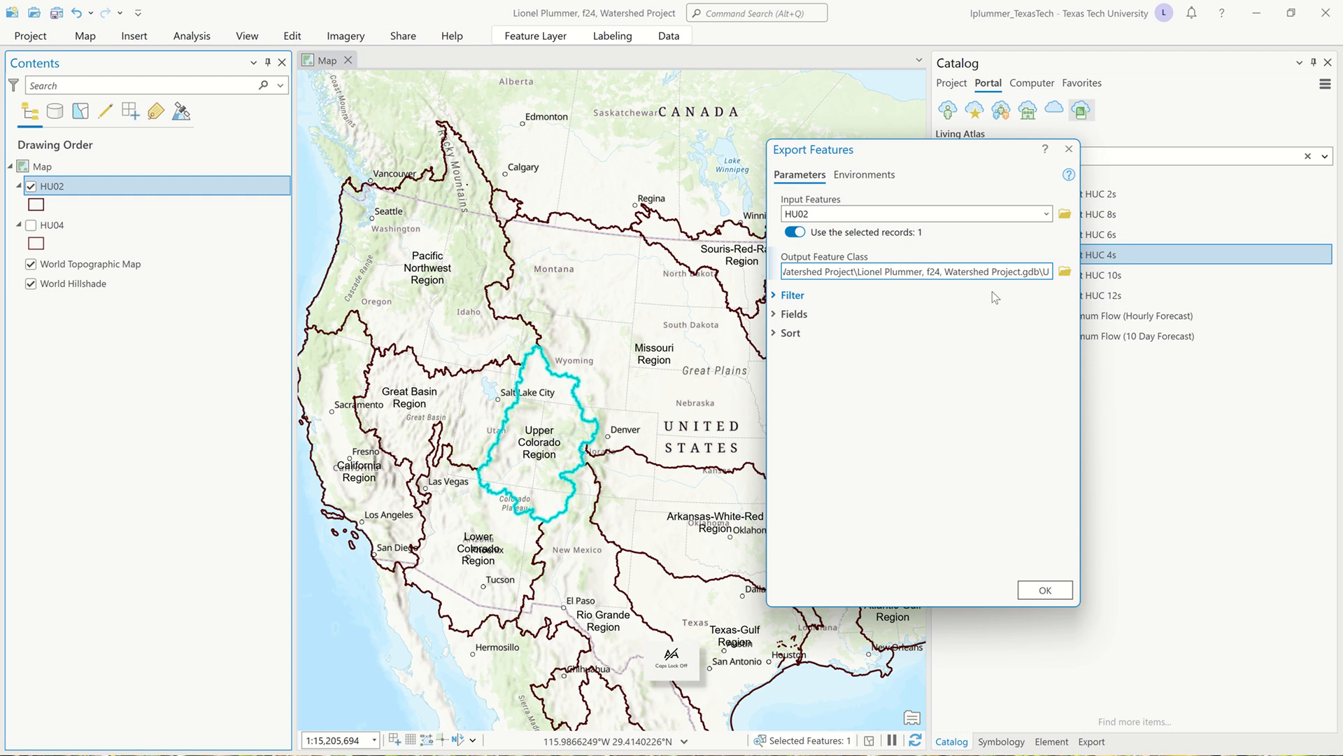
pyautogui.write('pperC')
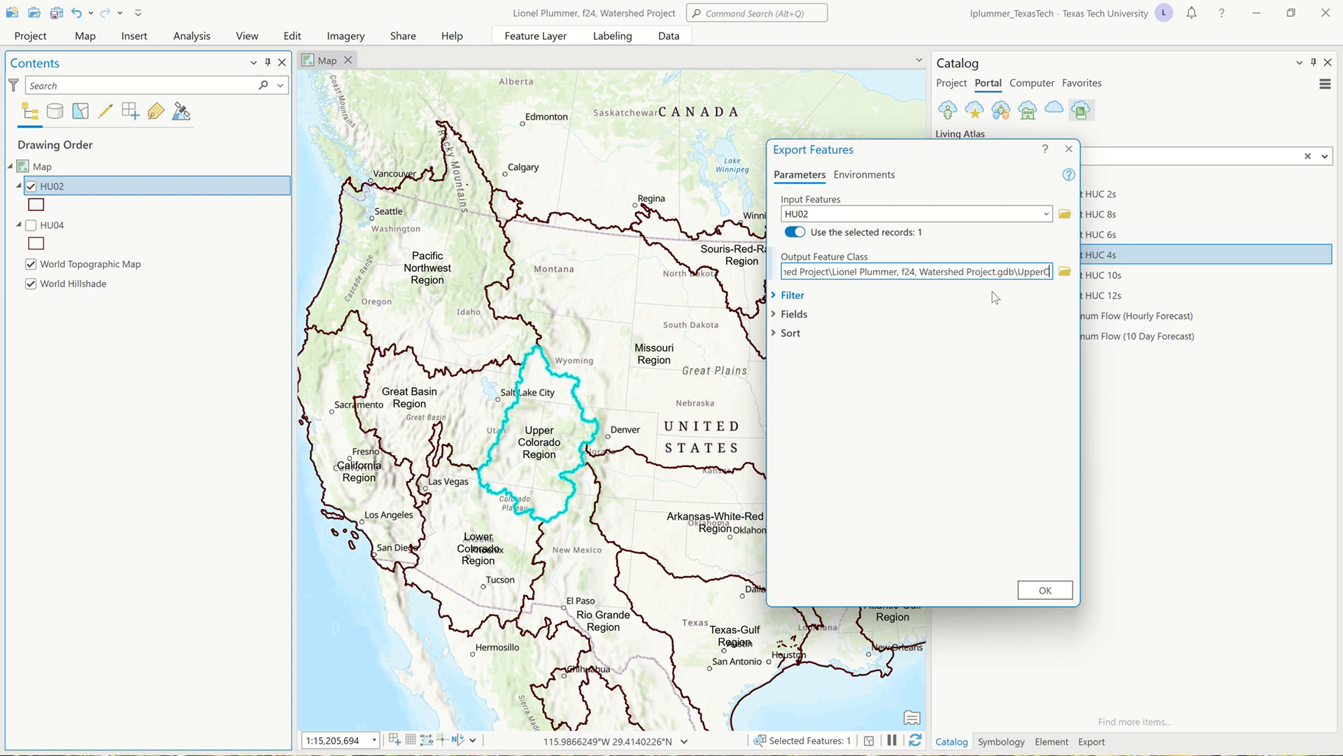
pyautogui.write('oloroda')
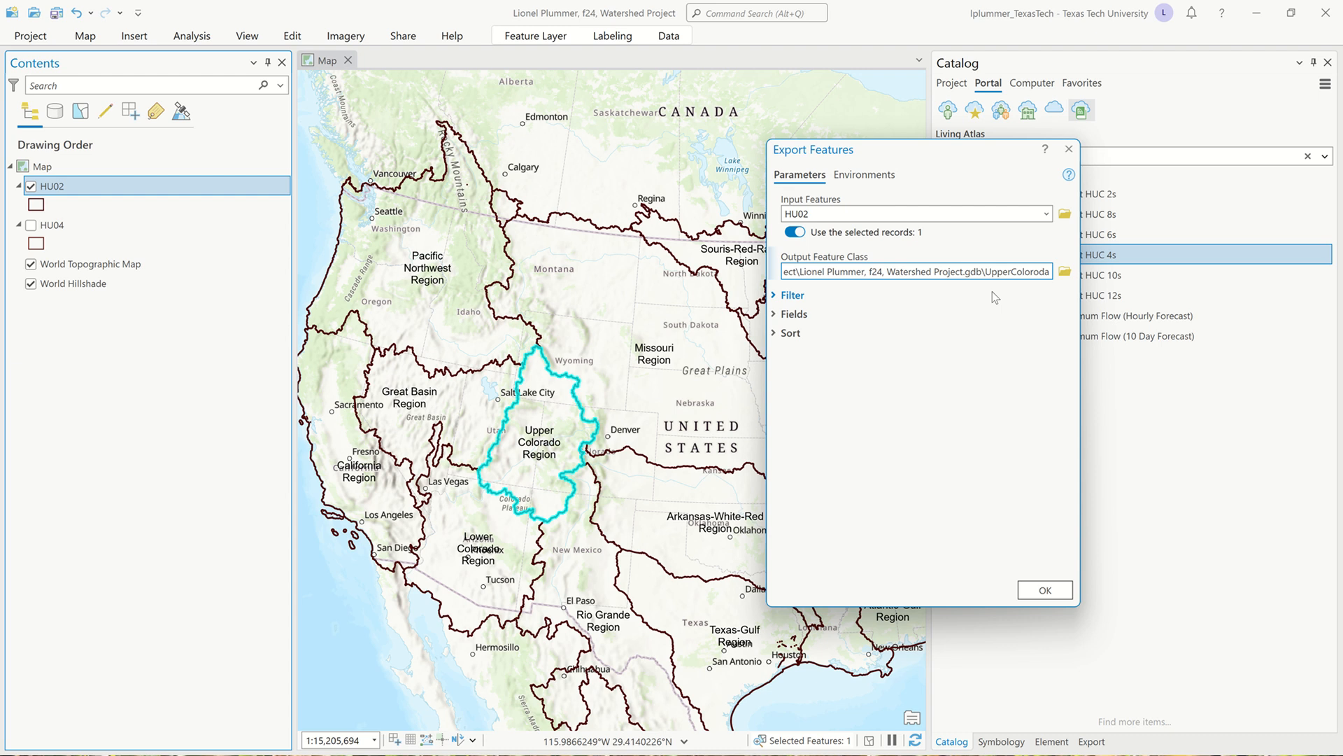
pyautogui.press('BackSpace')
pyautogui.write('oRe')
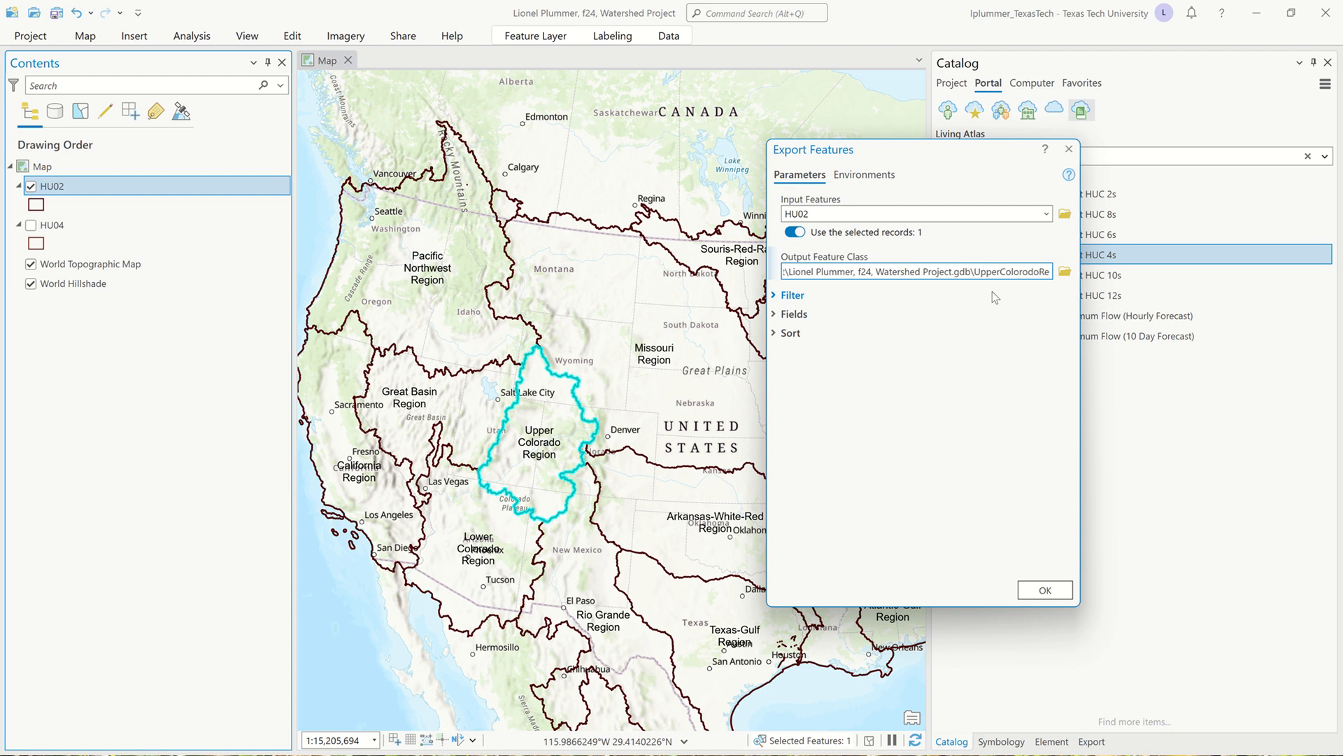
pyautogui.write('gion')
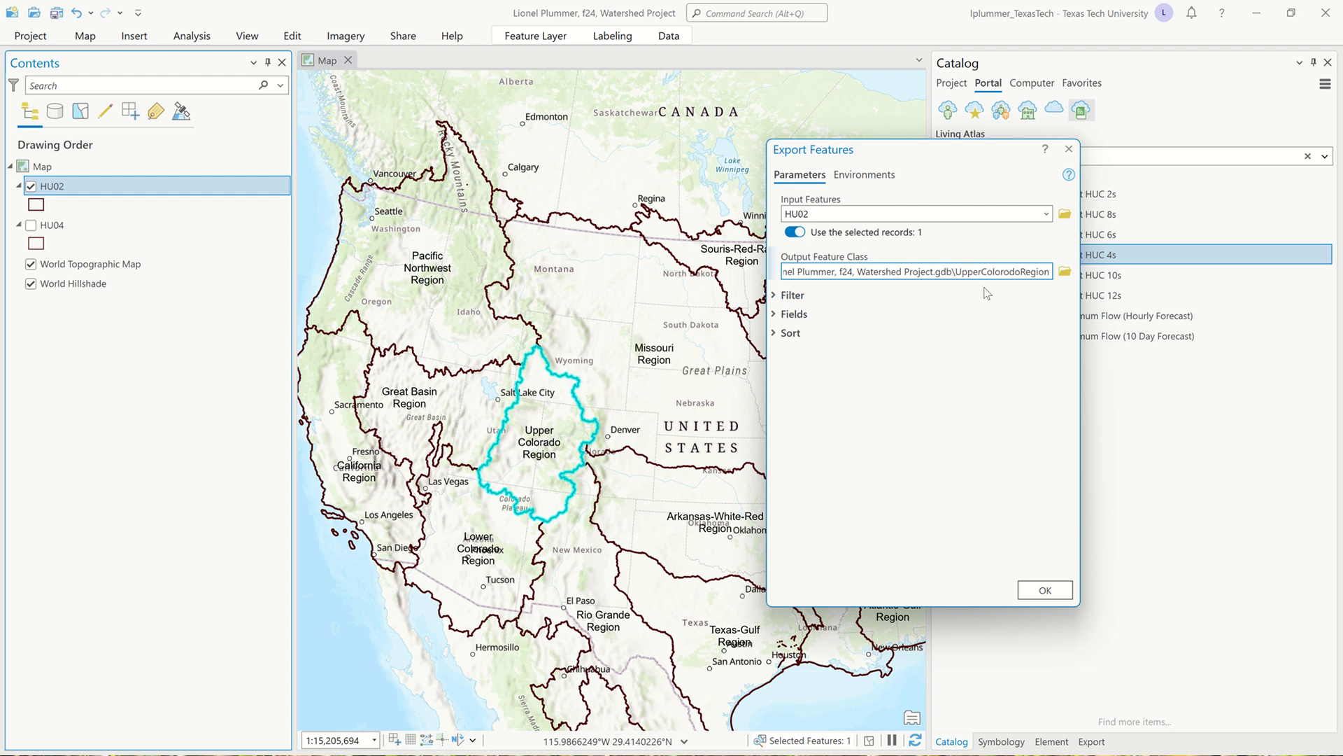
pyautogui.click(1046, 589)
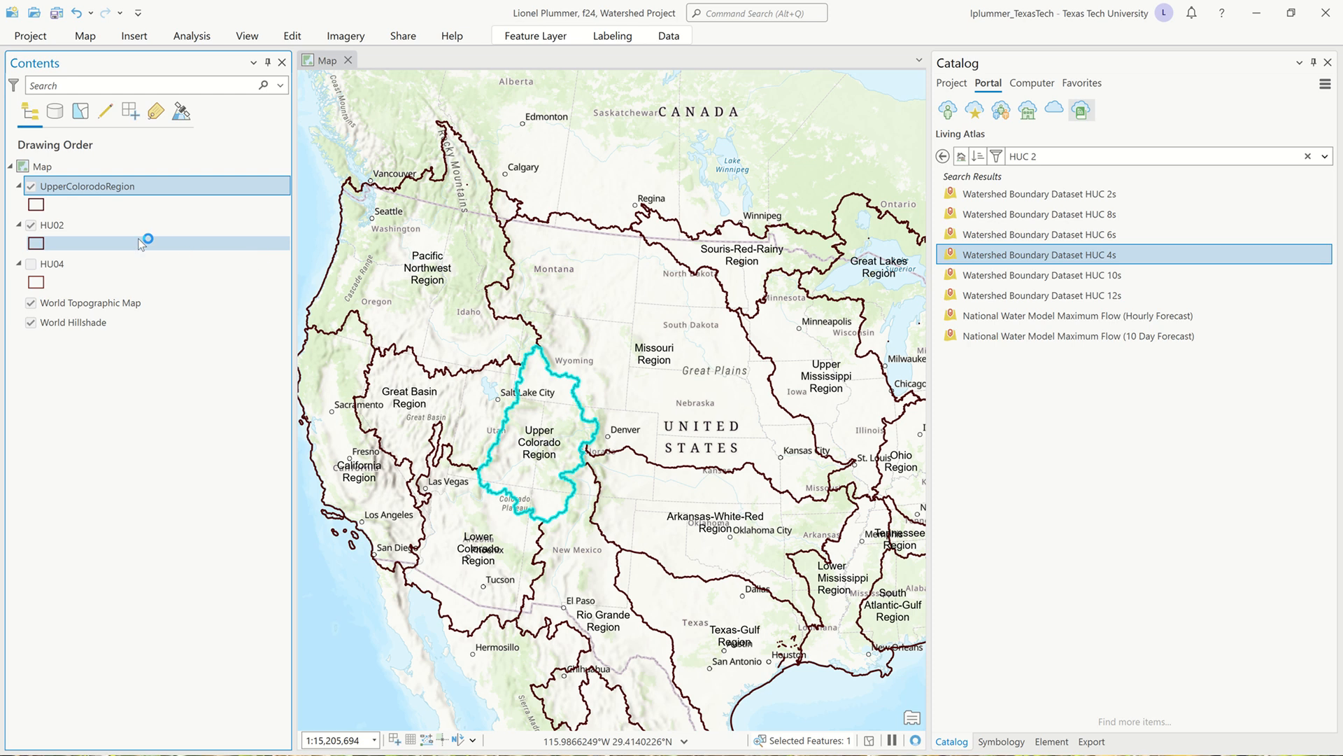
# Remove the HU02 and HU04 layers from the map together
pyautogui.click(116, 236)
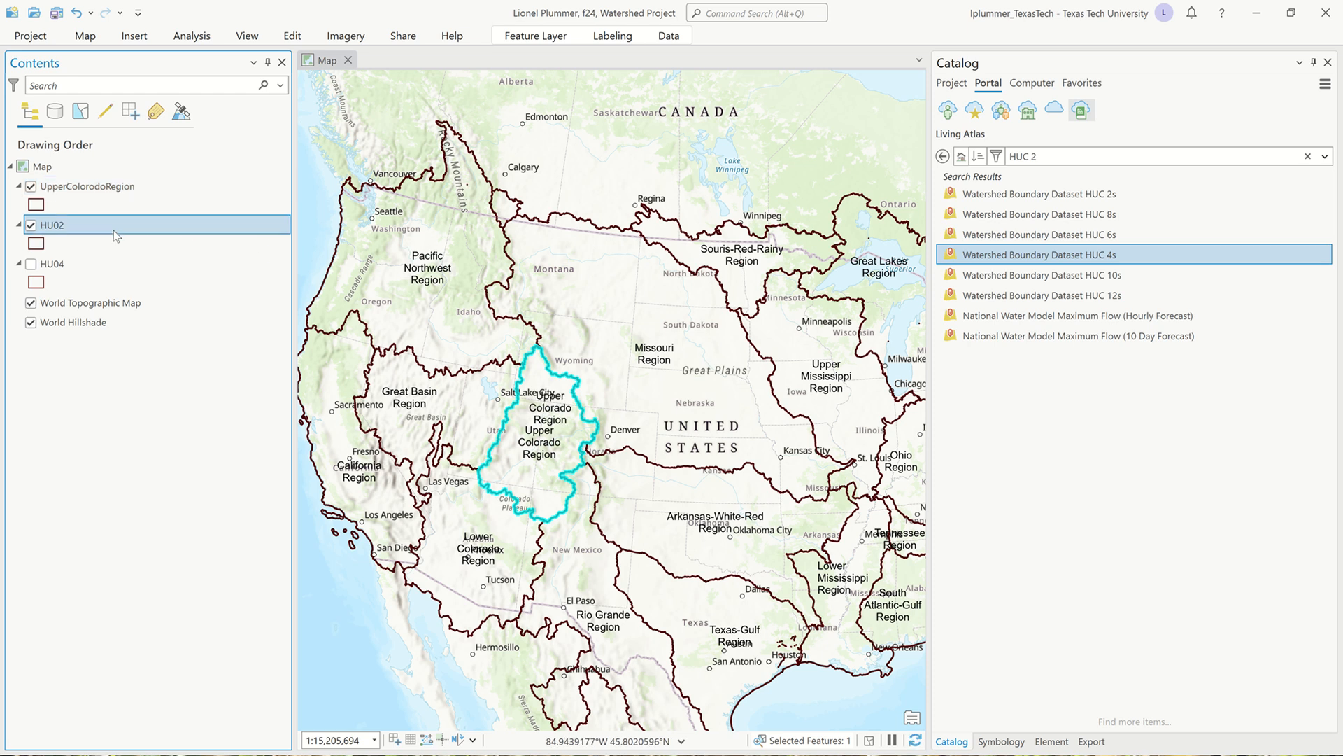
pyautogui.keyDown('ctrl'); pyautogui.click(93, 264); pyautogui.keyUp('ctrl')
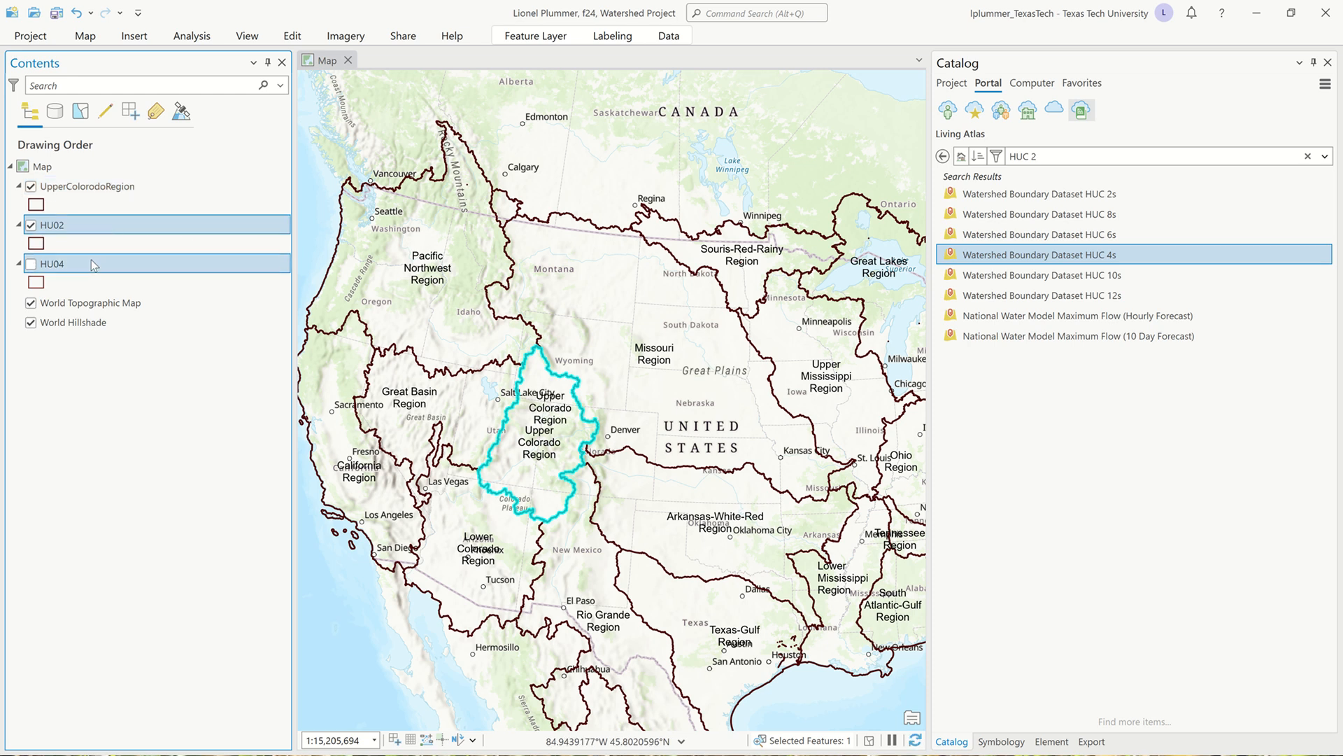
pyautogui.rightClick(93, 264)
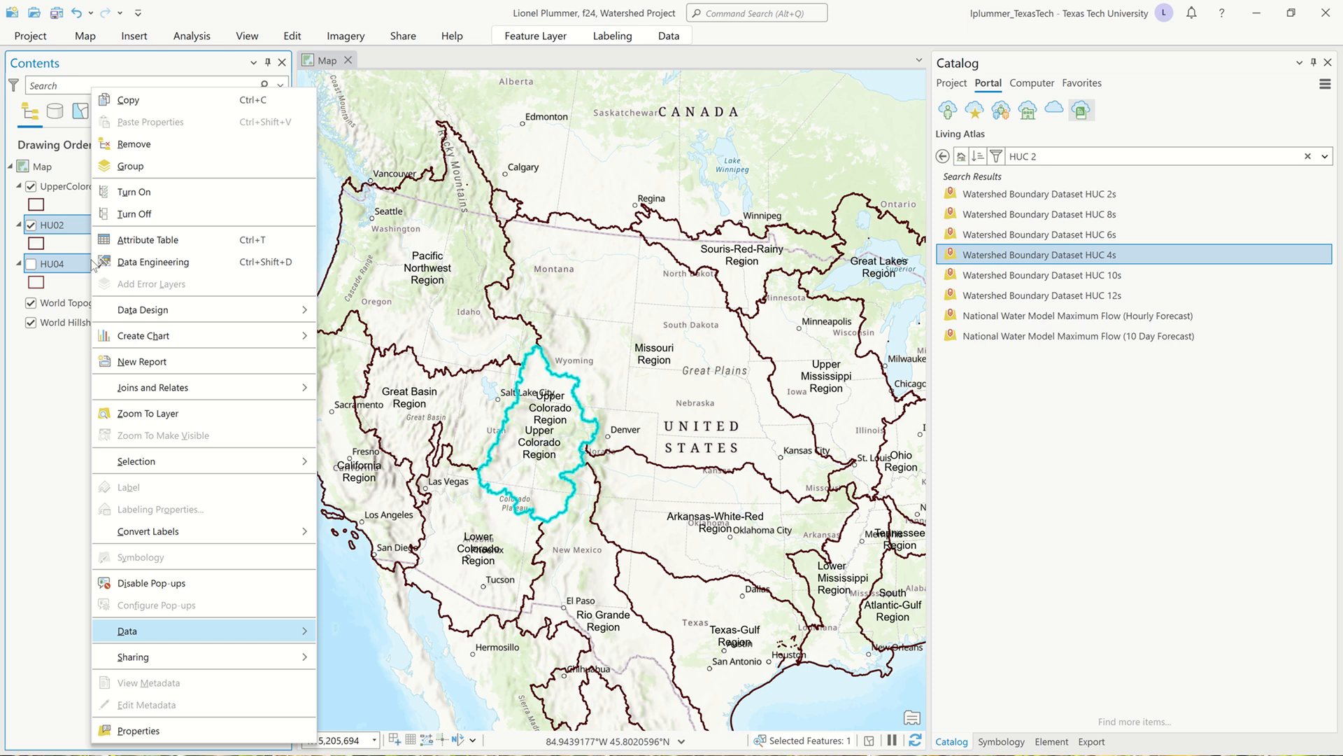
pyautogui.click(148, 144)
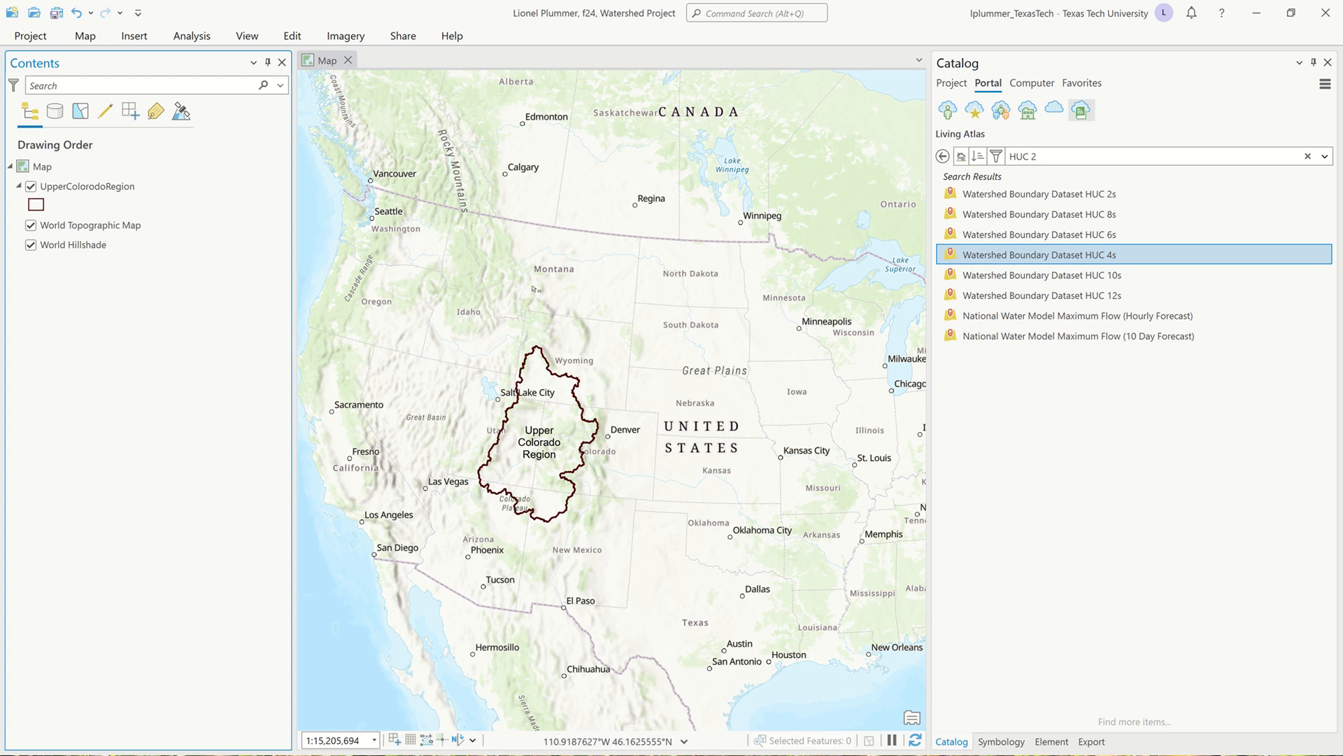
# Create a new layout with the Architectural C portrait page size, 18 x 24 inches
pyautogui.click(134, 39)
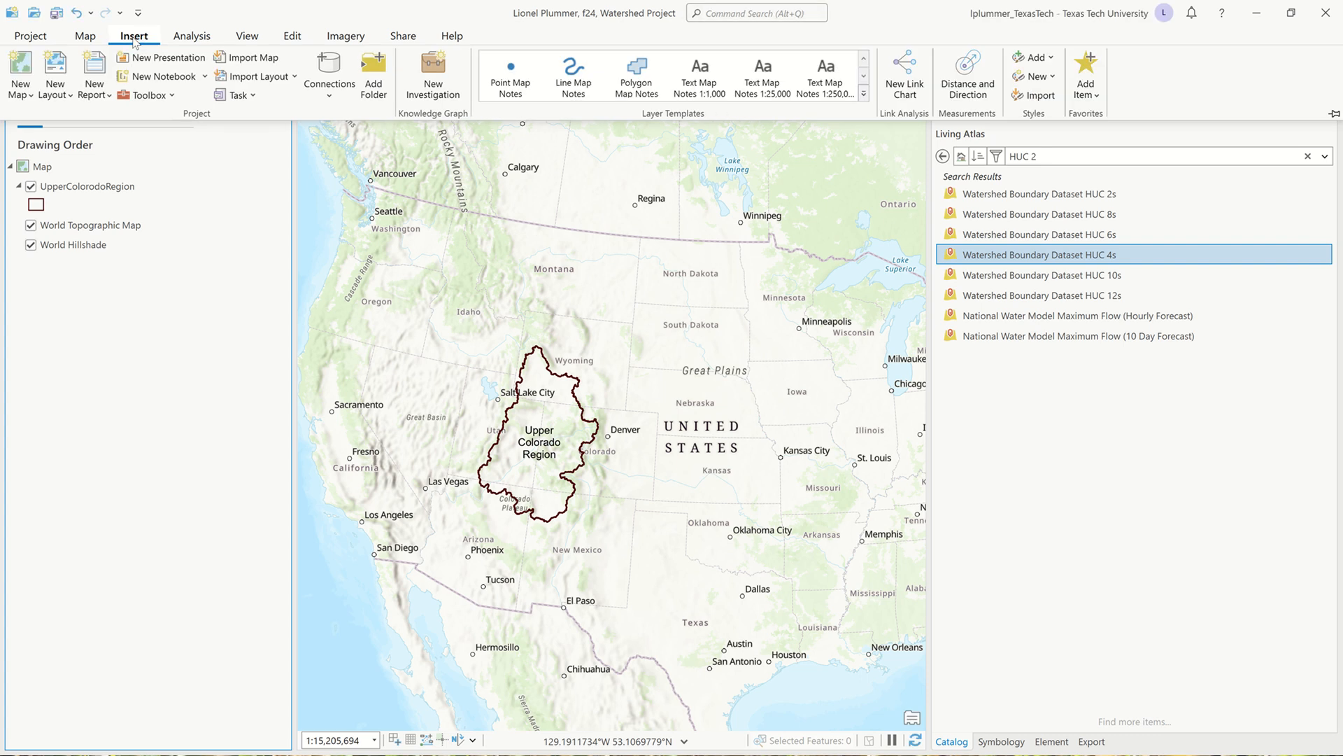
pyautogui.click(56, 80)
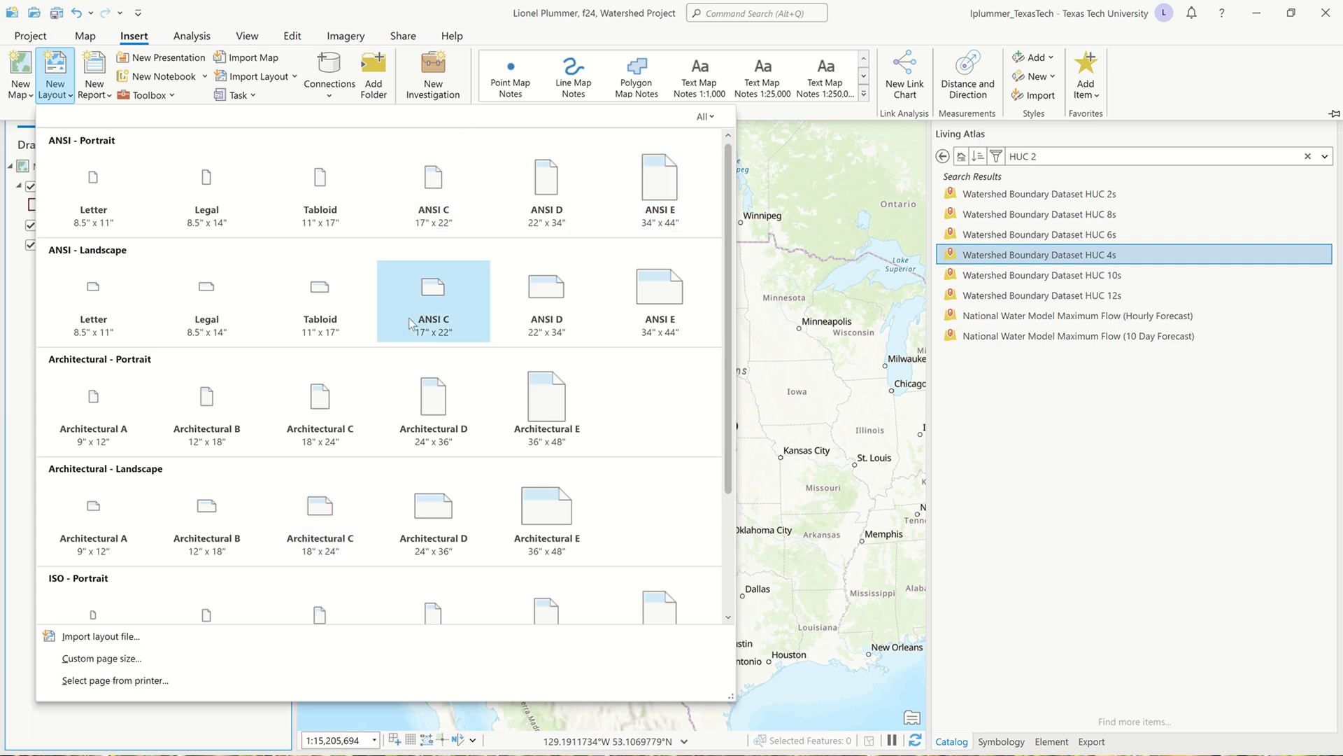
pyautogui.click(320, 413)
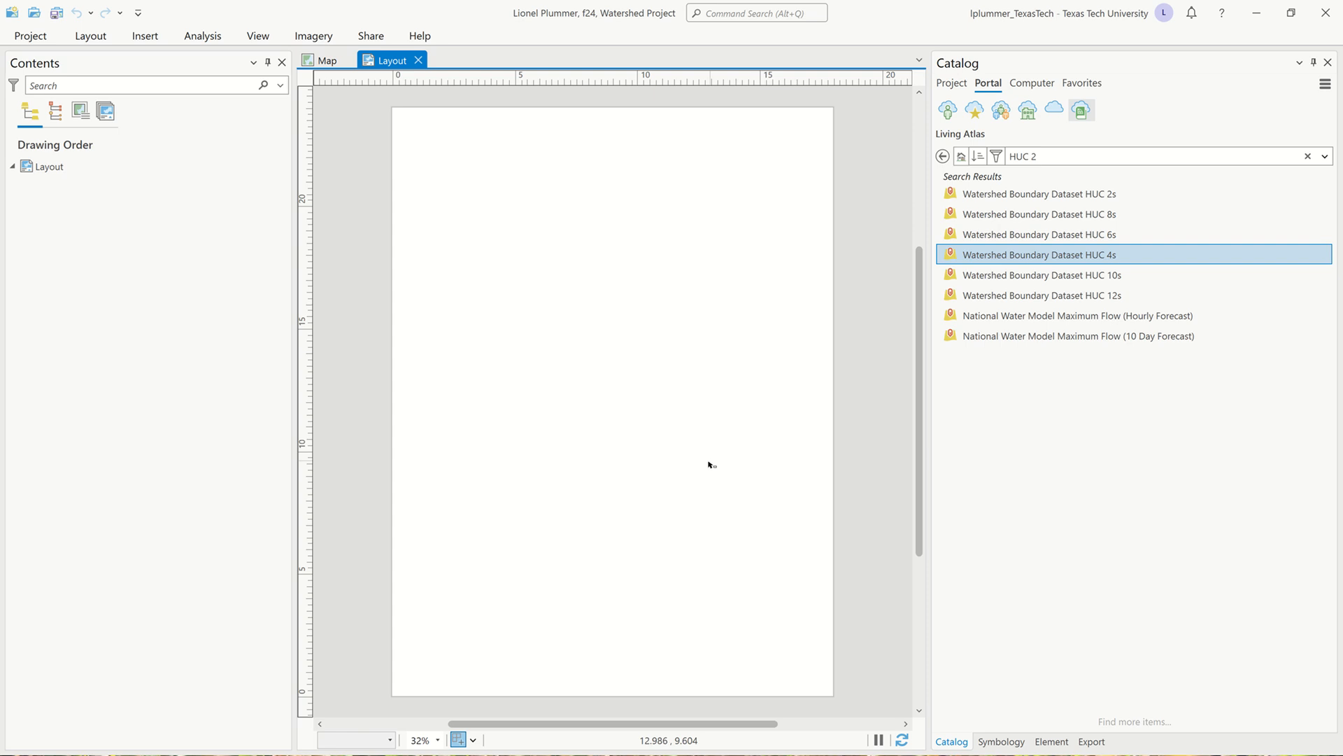
# Insert a map frame of the current map view covering the whole layout page and zoom it to the UpperColorodoRegion layer
pyautogui.click(148, 38)
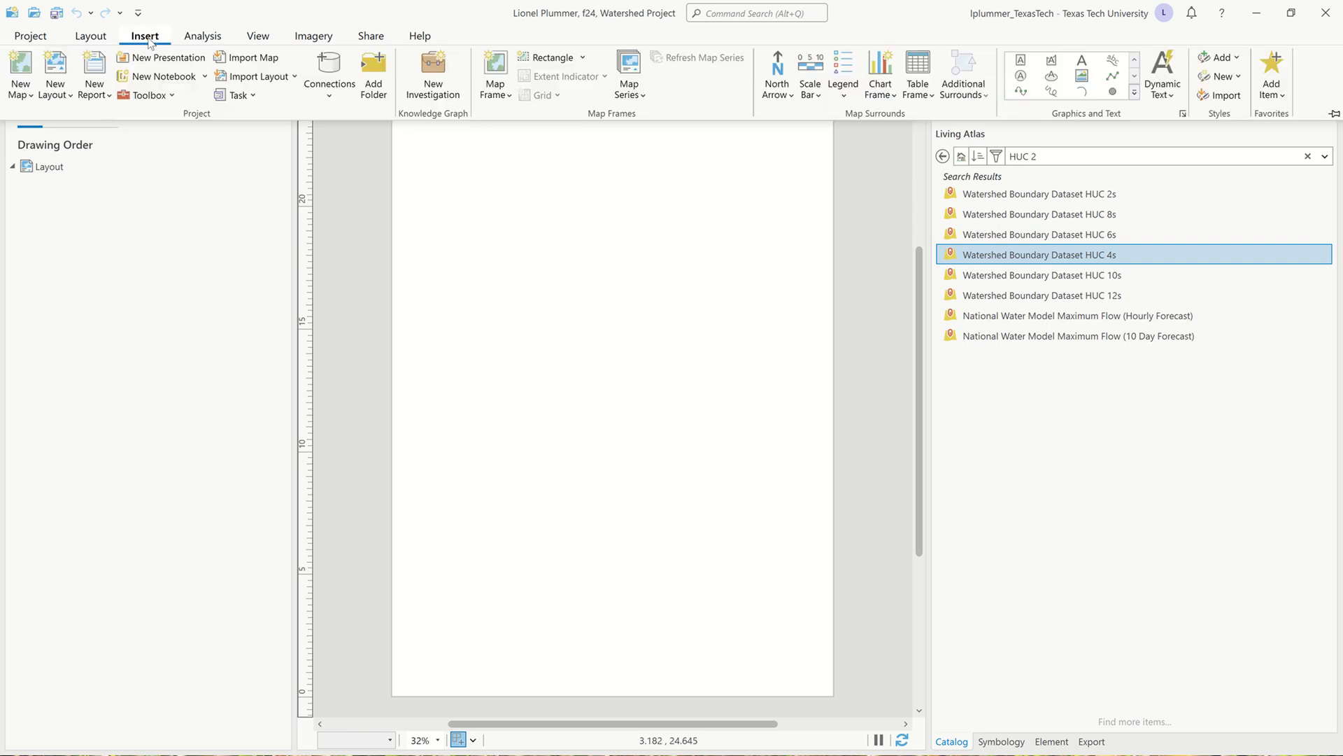
pyautogui.click(499, 98)
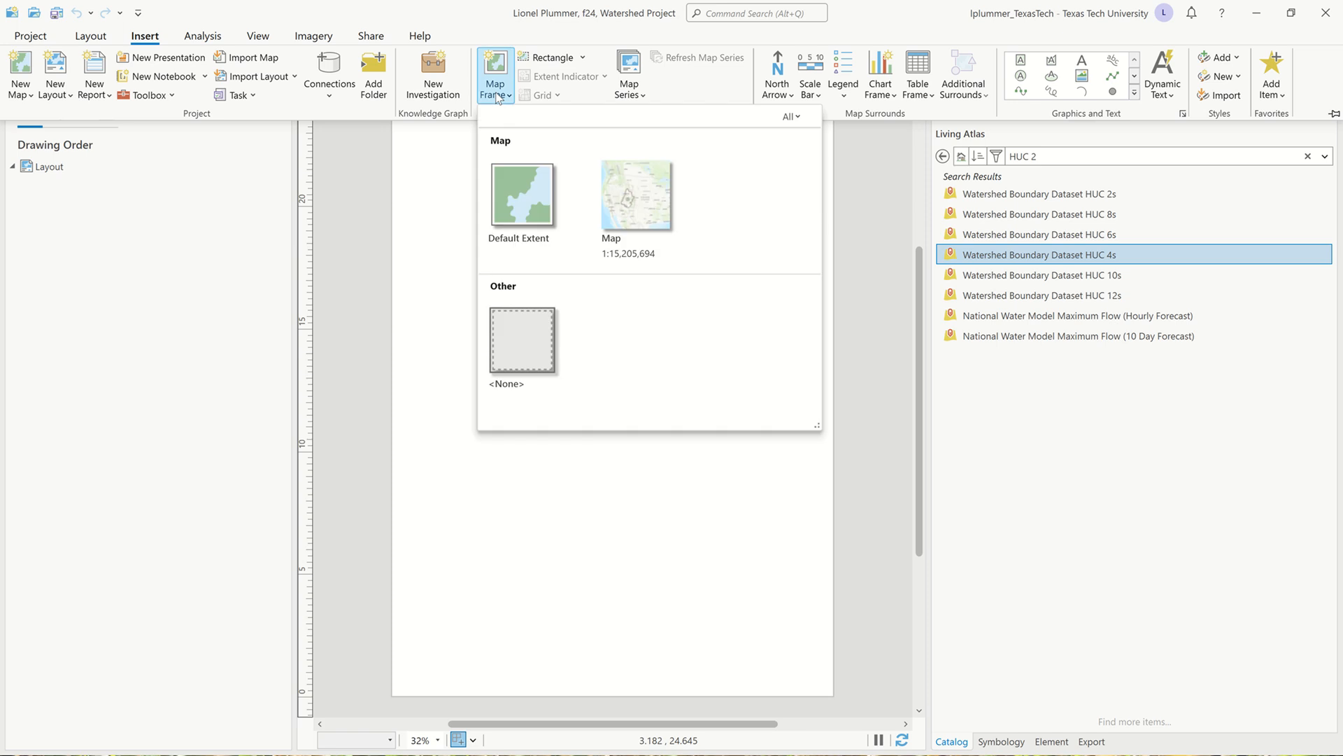
pyautogui.click(638, 206)
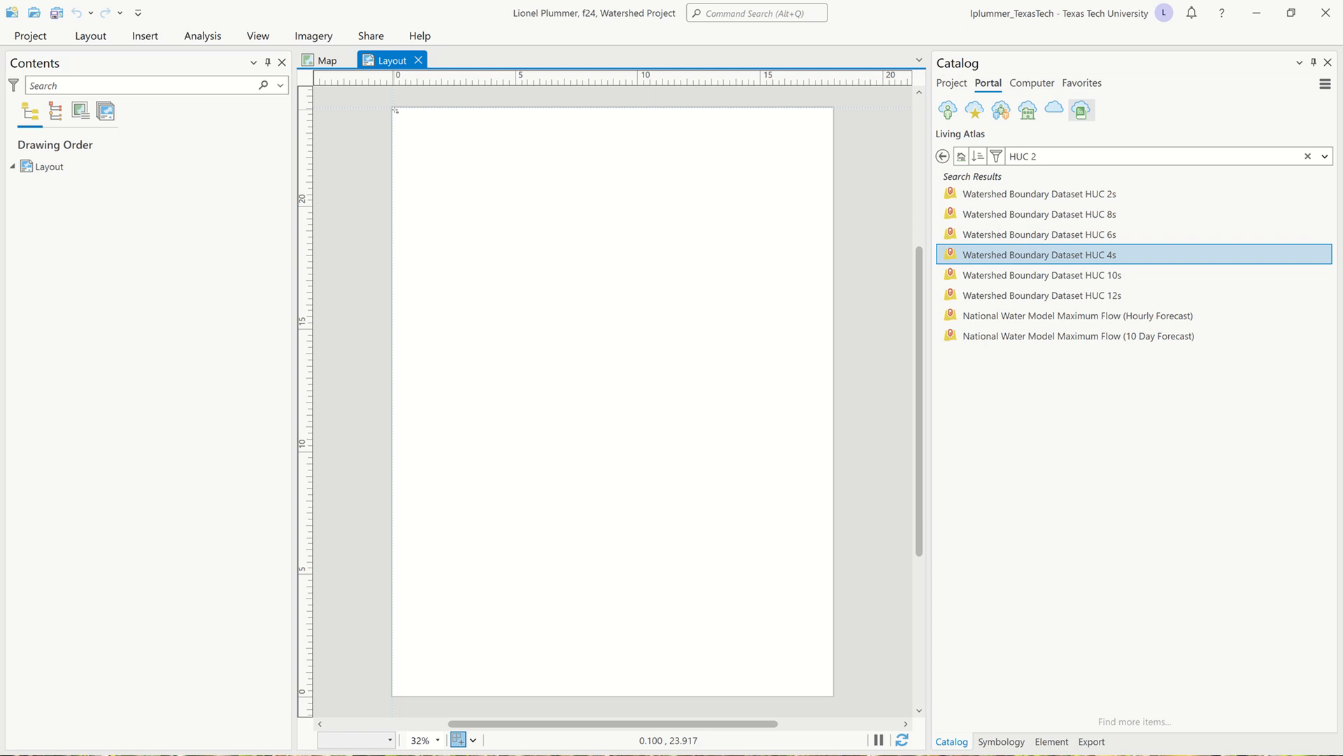
pyautogui.moveTo(394, 109); pyautogui.dragTo(833, 697)
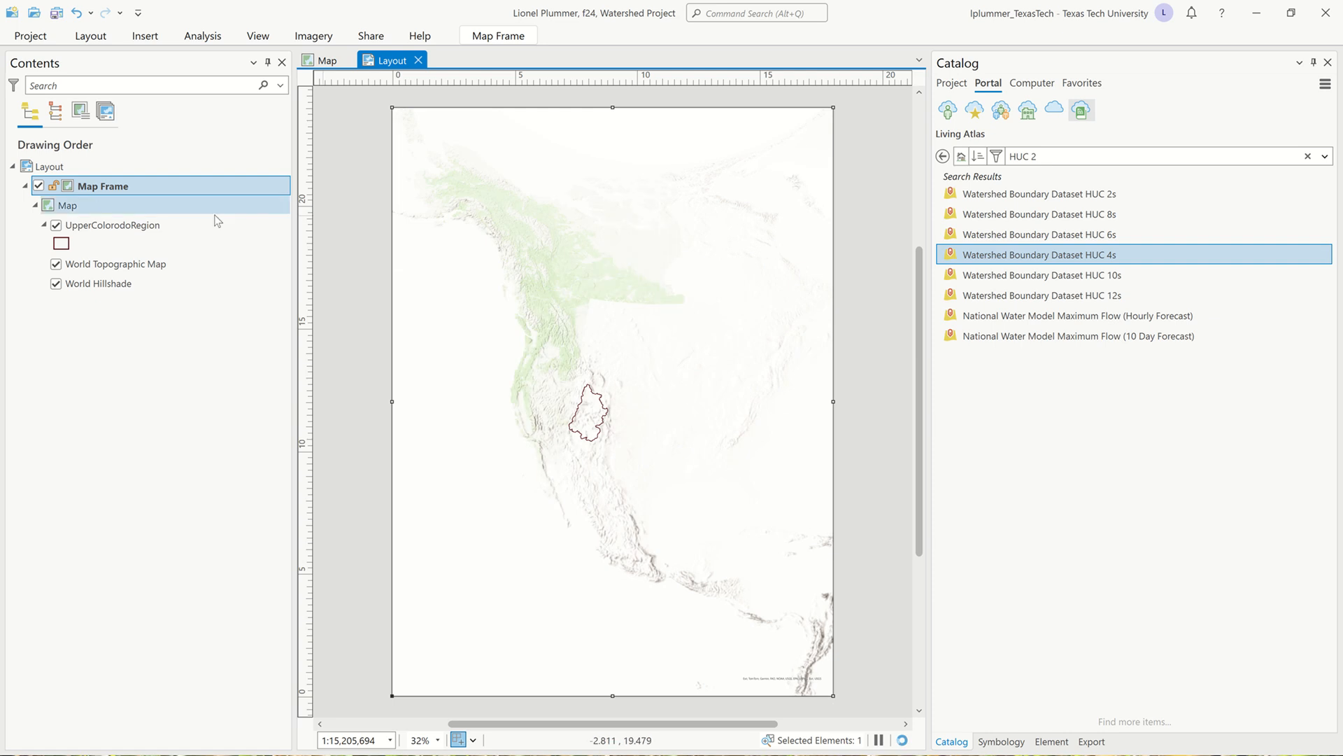
pyautogui.rightClick(139, 228)
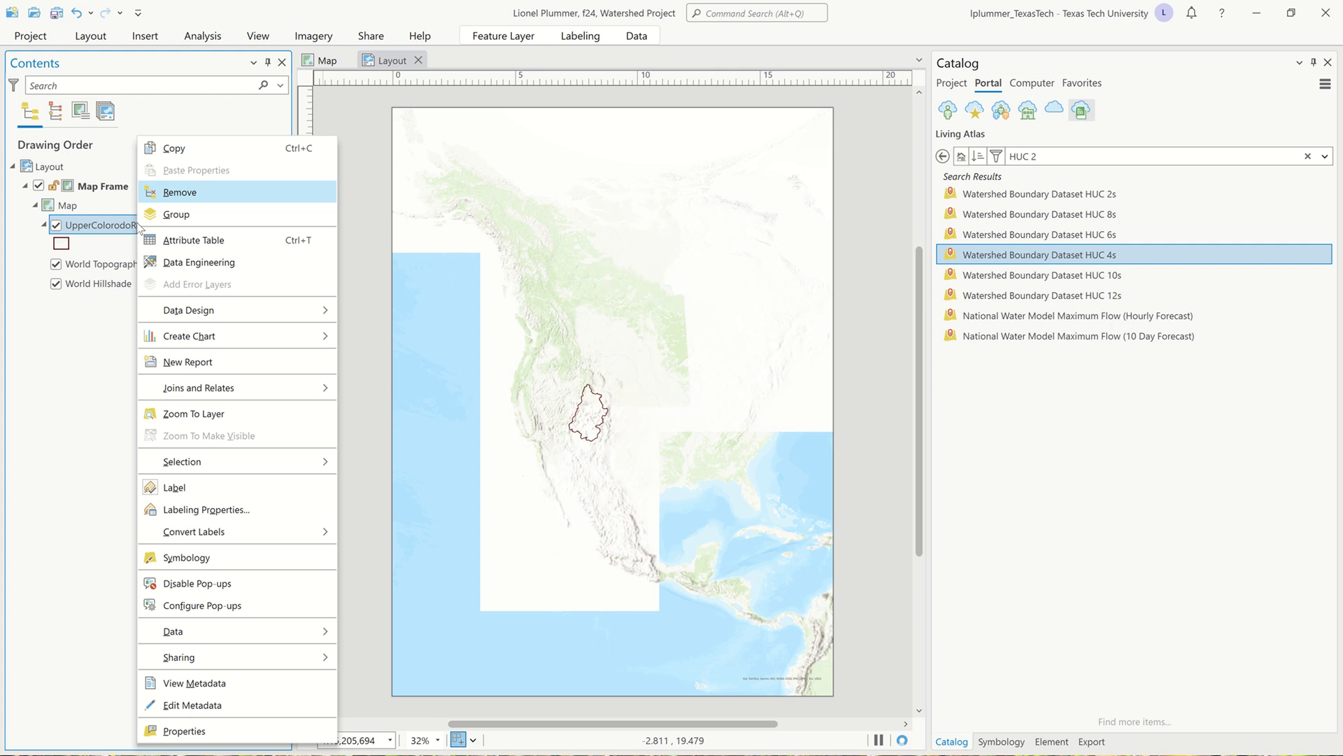
pyautogui.click(244, 420)
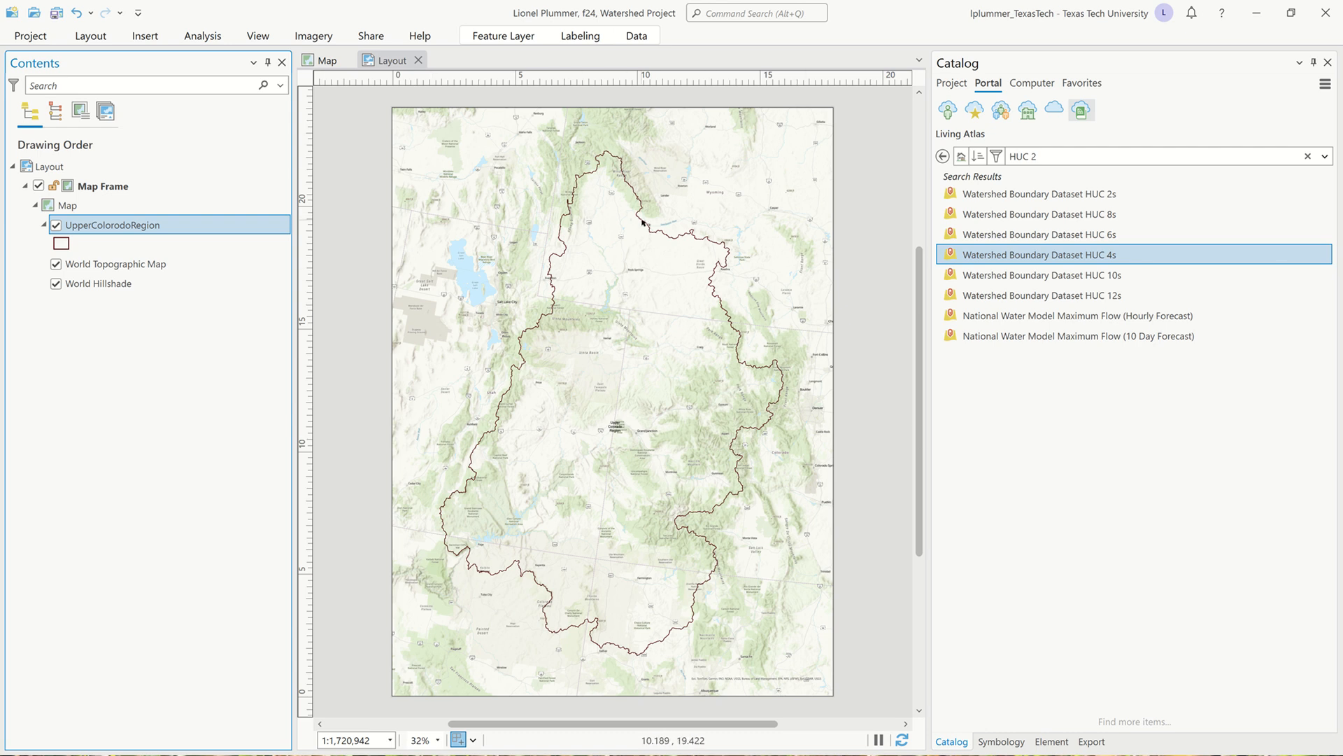
# Search the Living Atlas for State Boundaries and add United States State Boundaries to the layout's map above UpperColorodoRegion
pyautogui.click(955, 83)
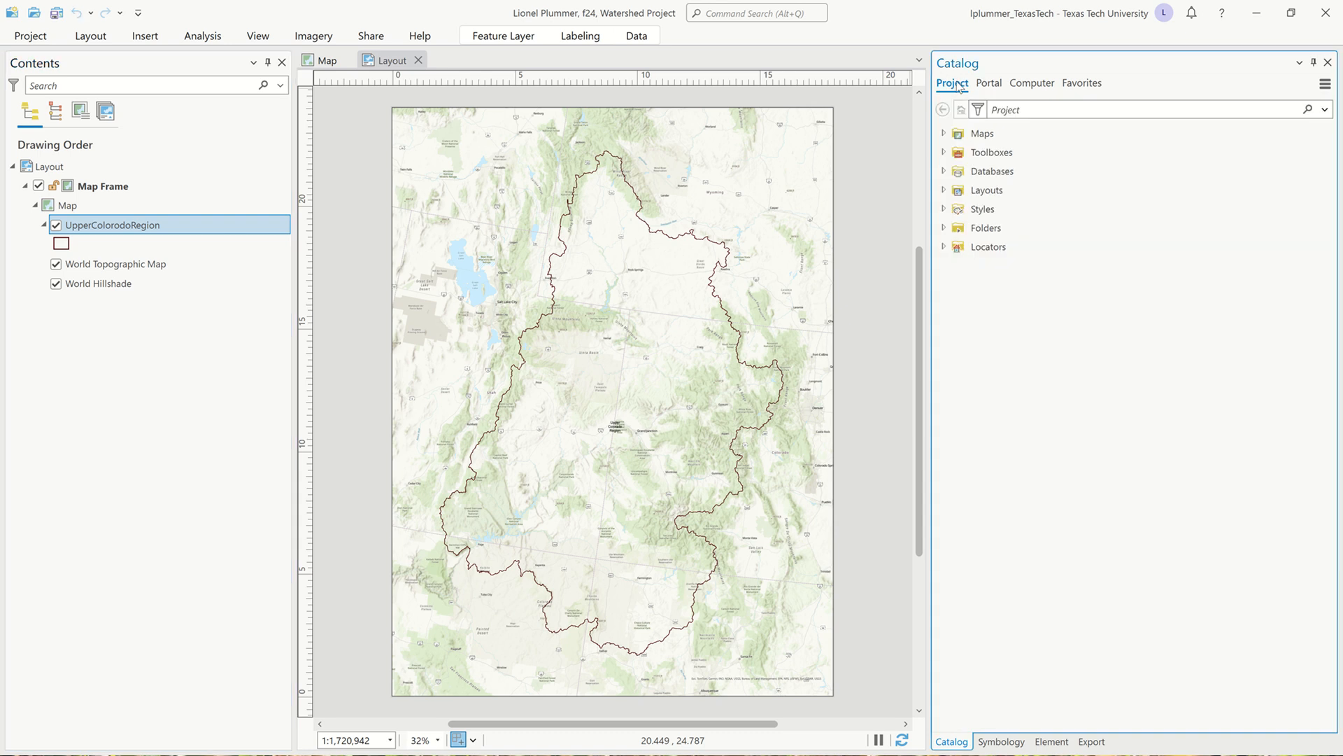
pyautogui.click(988, 83)
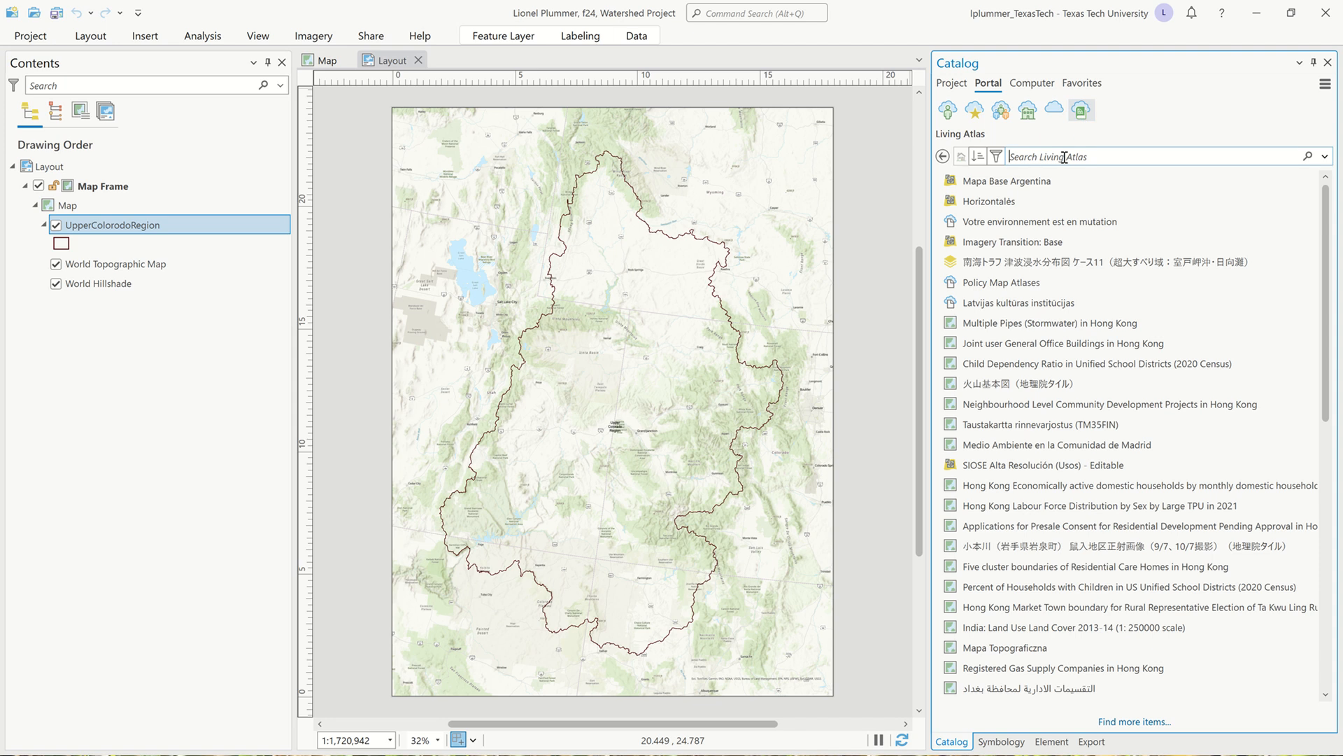
pyautogui.write('State Boundaries')
pyautogui.press('Return')
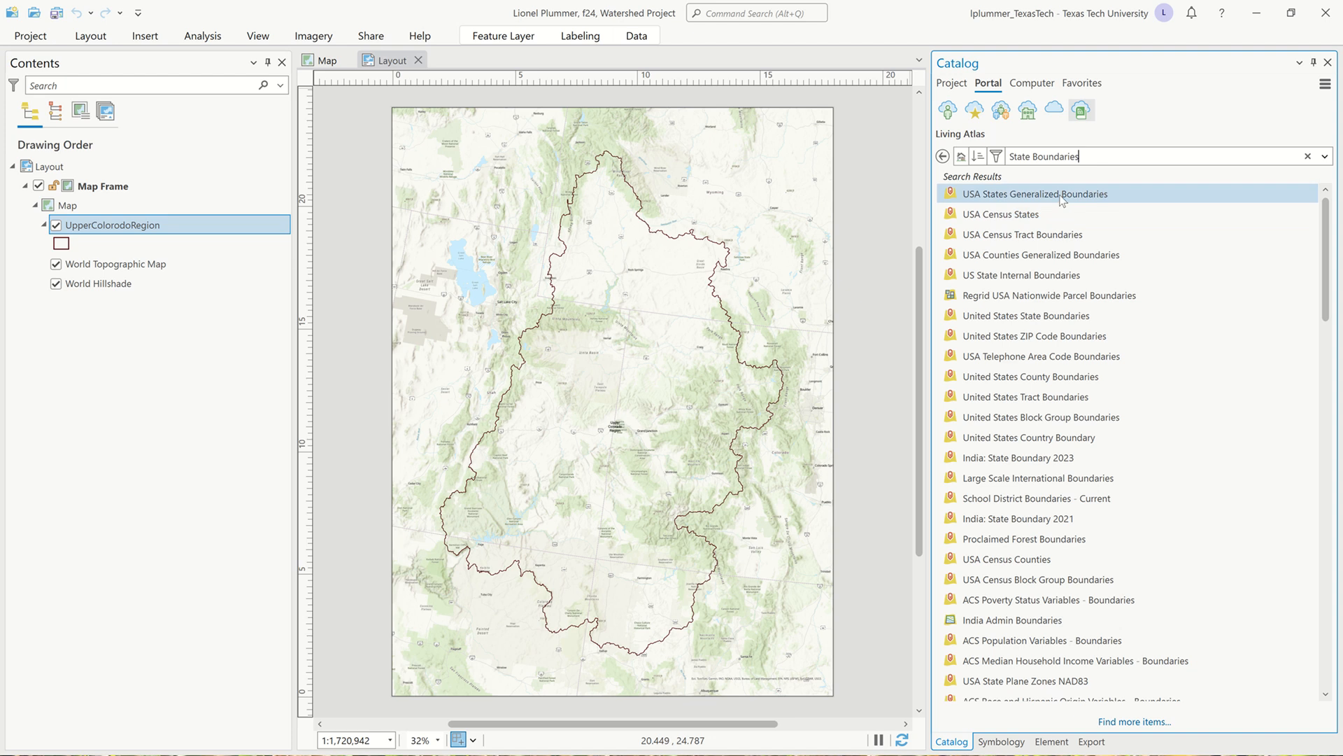
pyautogui.moveTo(1063, 198)
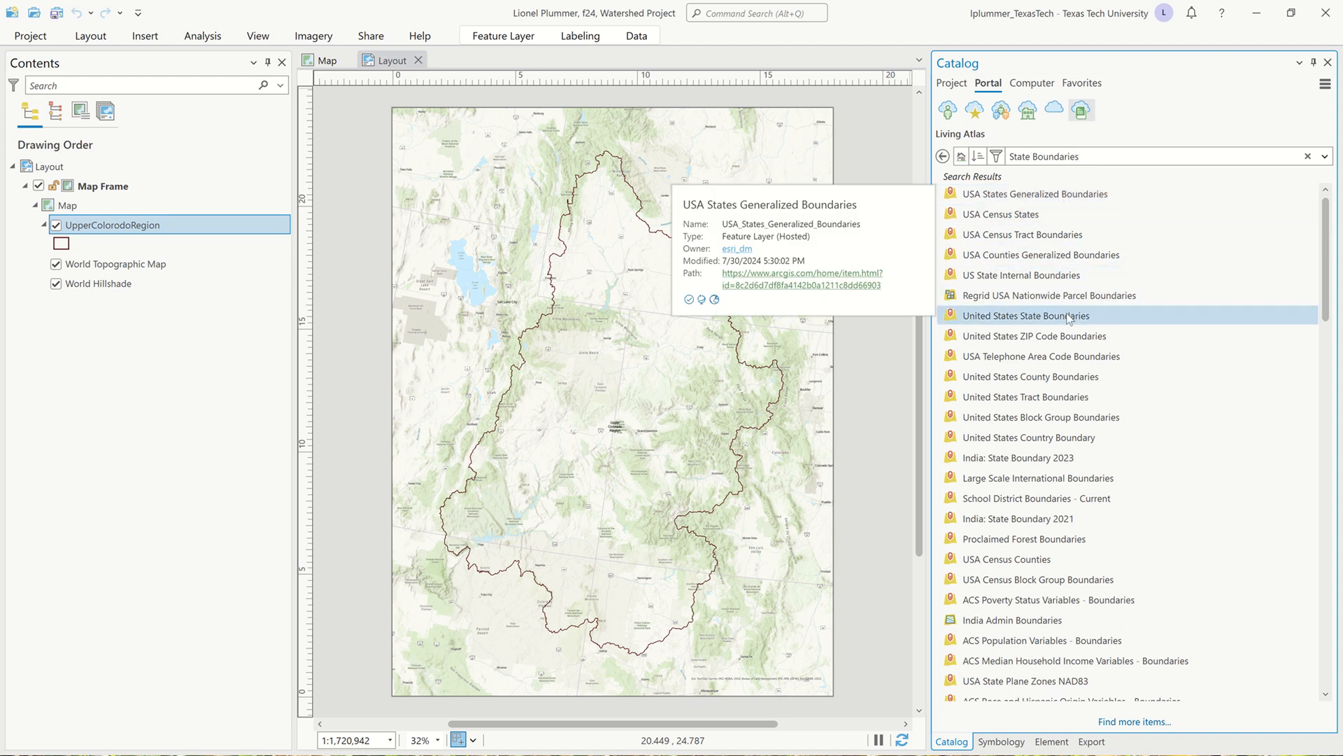
pyautogui.moveTo(1068, 322)
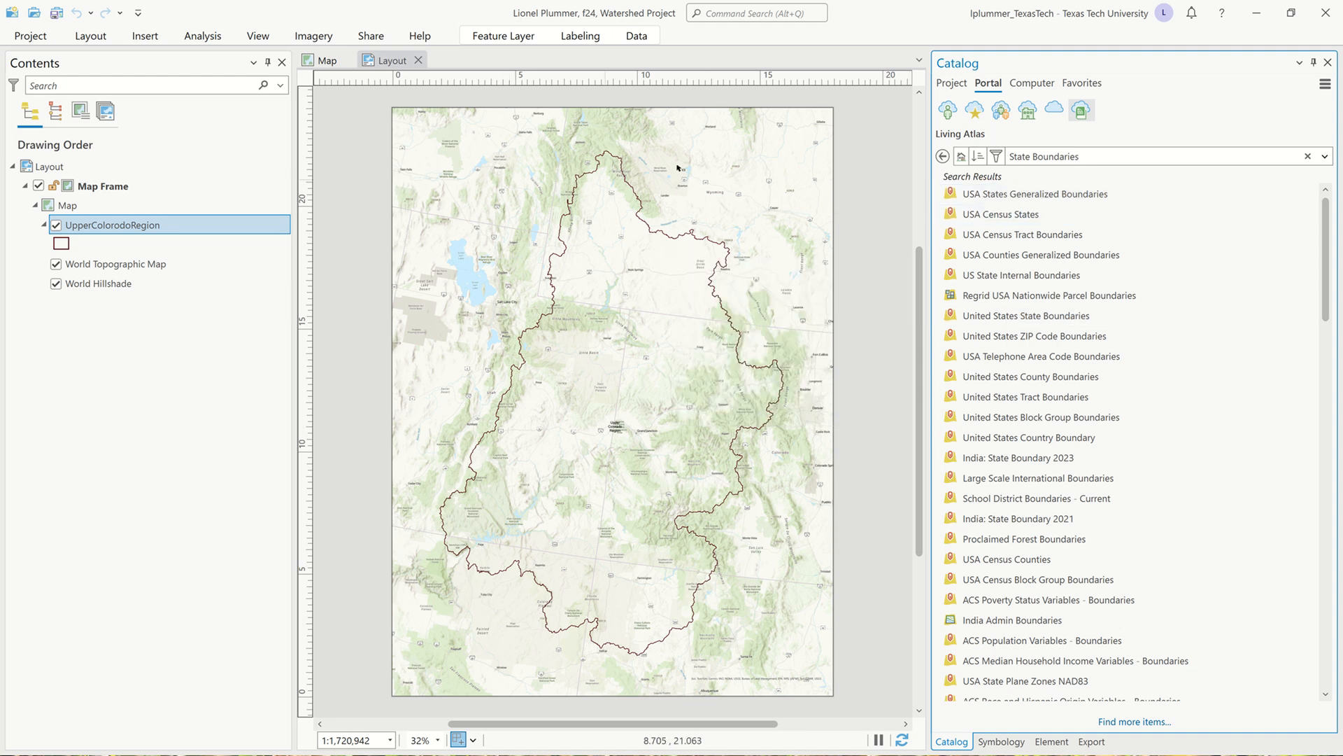
pyautogui.click(1056, 319)
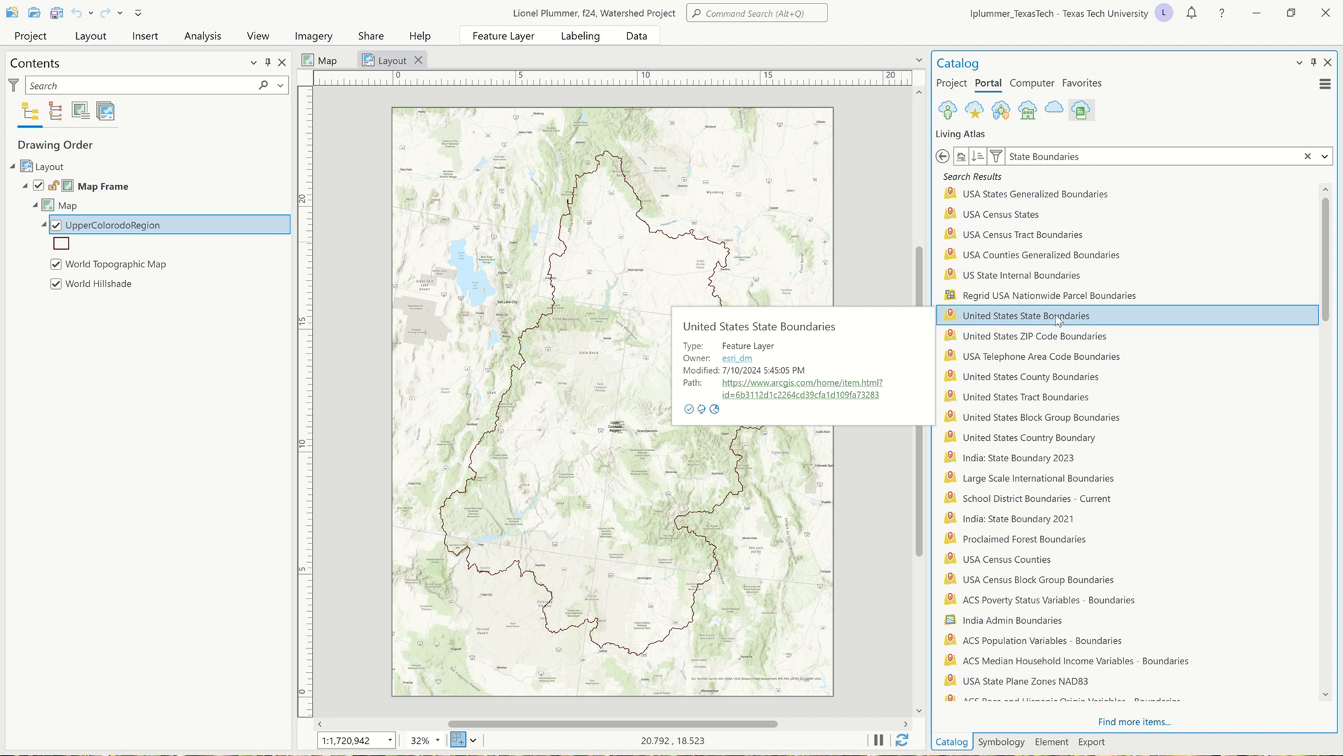
pyautogui.moveTo(1057, 319); pyautogui.dragTo(195, 221)
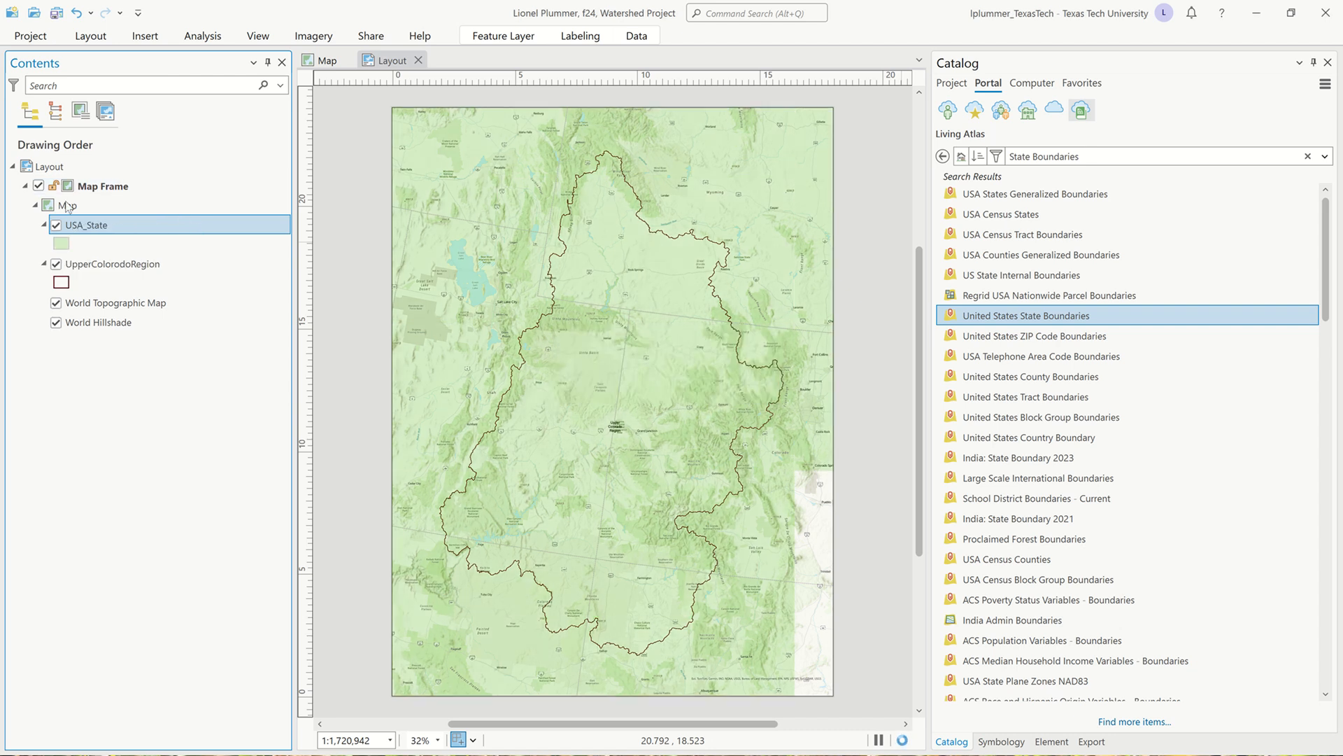
# Change the USA_State layer's symbol to the dashed black outline from the ArcGIS 2D symbol collection
pyautogui.click(62, 243)
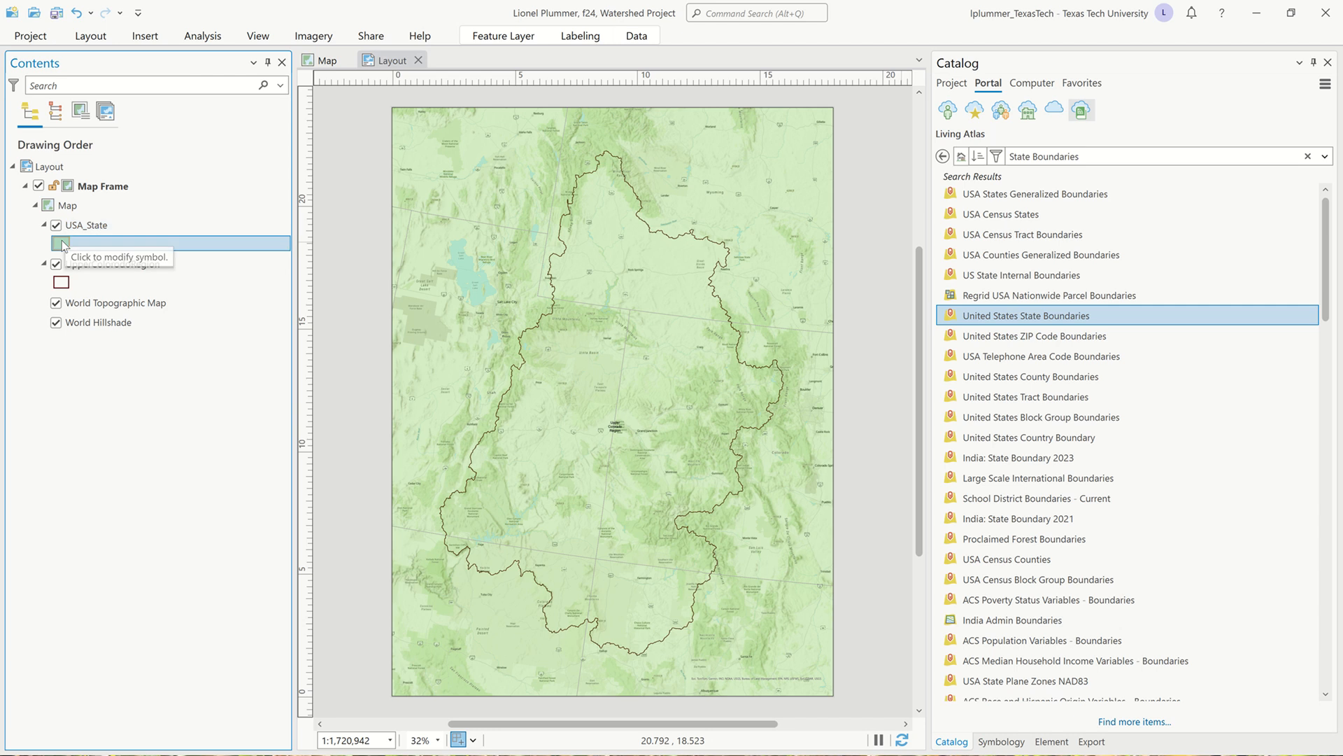
pyautogui.click(62, 242)
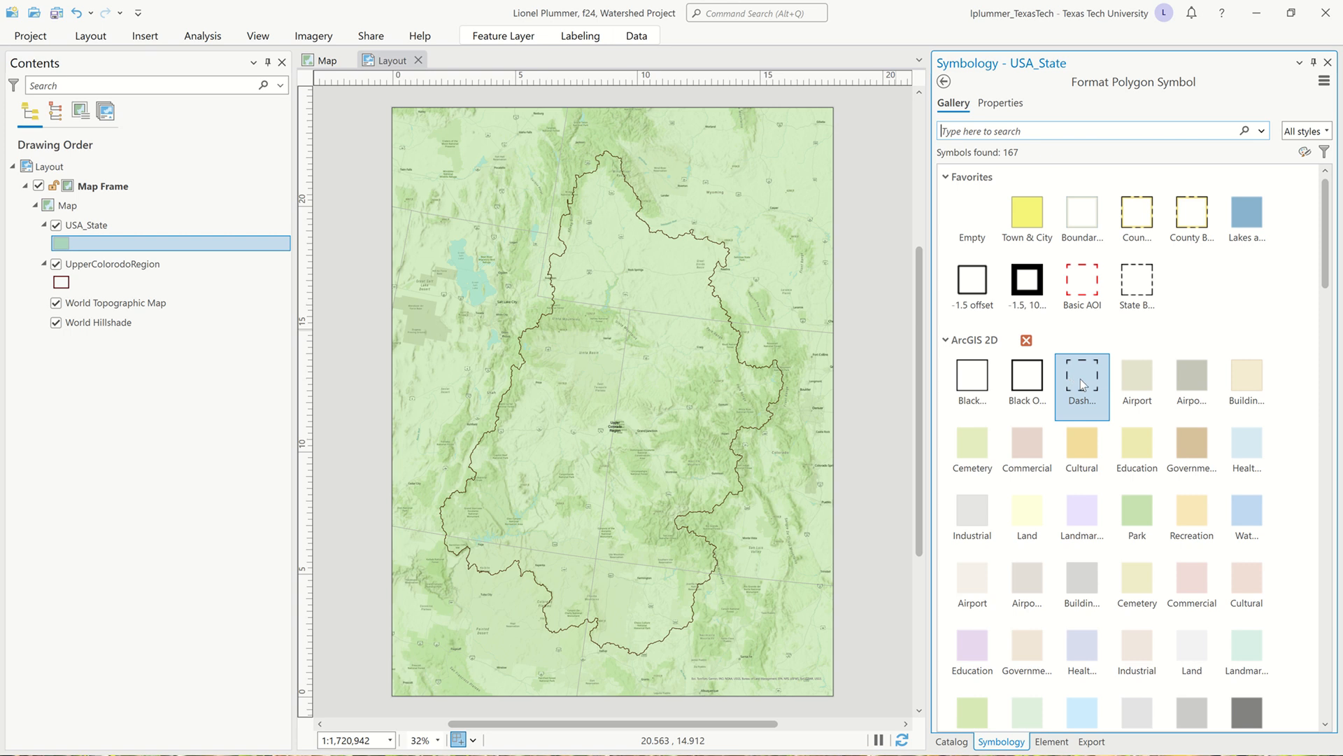
pyautogui.click(947, 177)
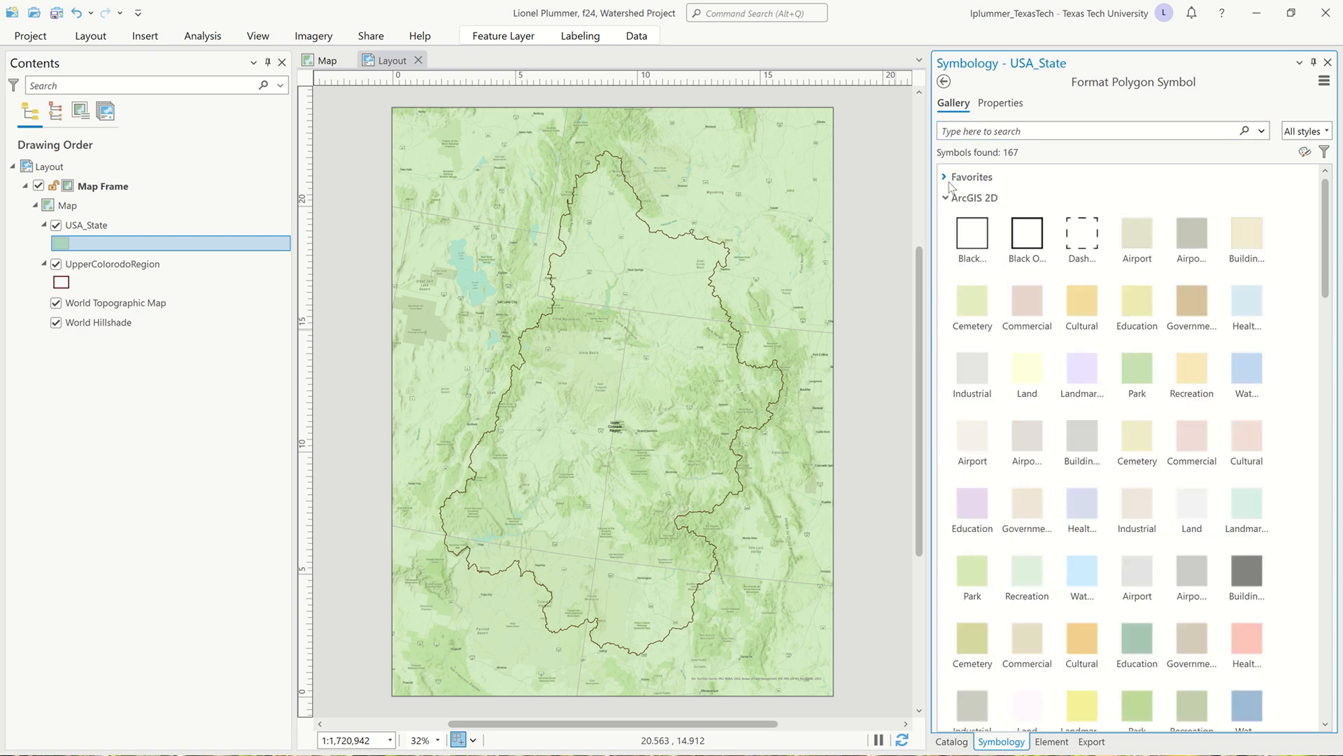
pyautogui.click(1096, 240)
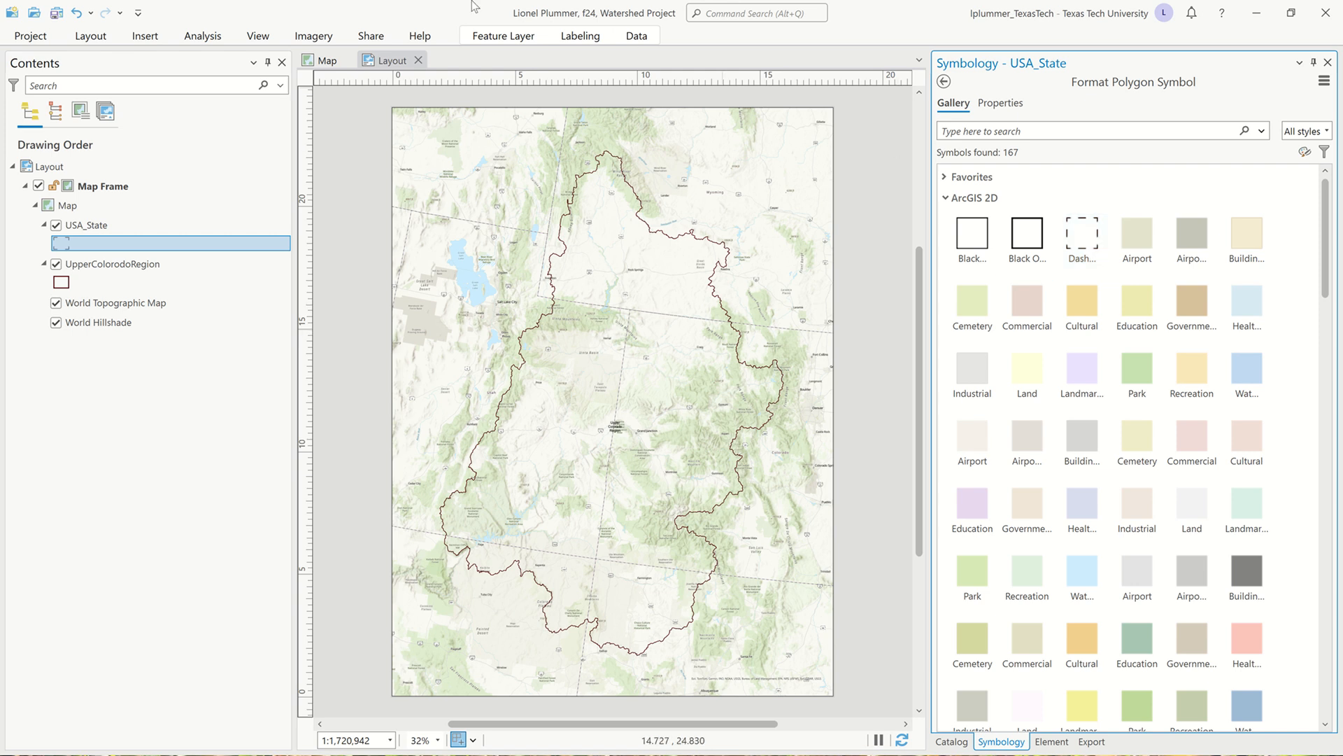
# Examine the dashed state boundaries in the Map view at national scale and around the Upper Colorado Region
pyautogui.click(322, 59)
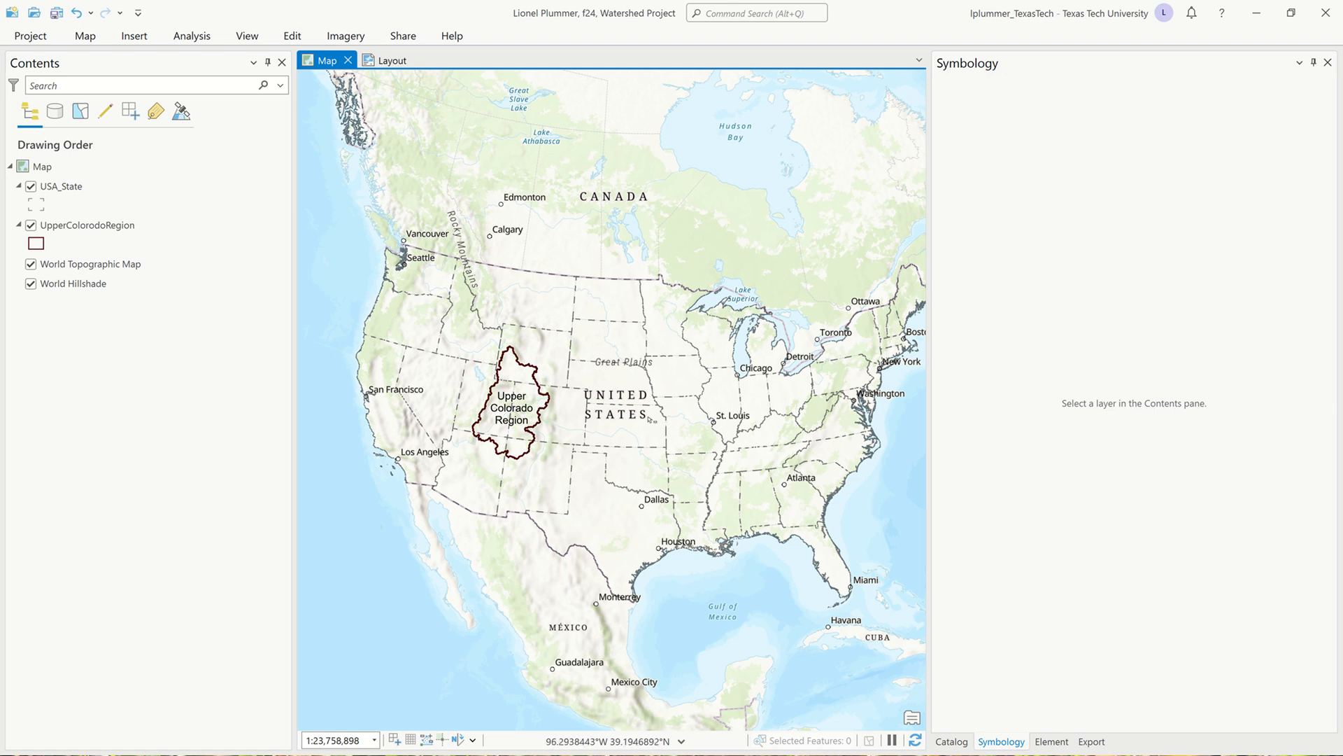
pyautogui.scroll(-2, 647, 415)
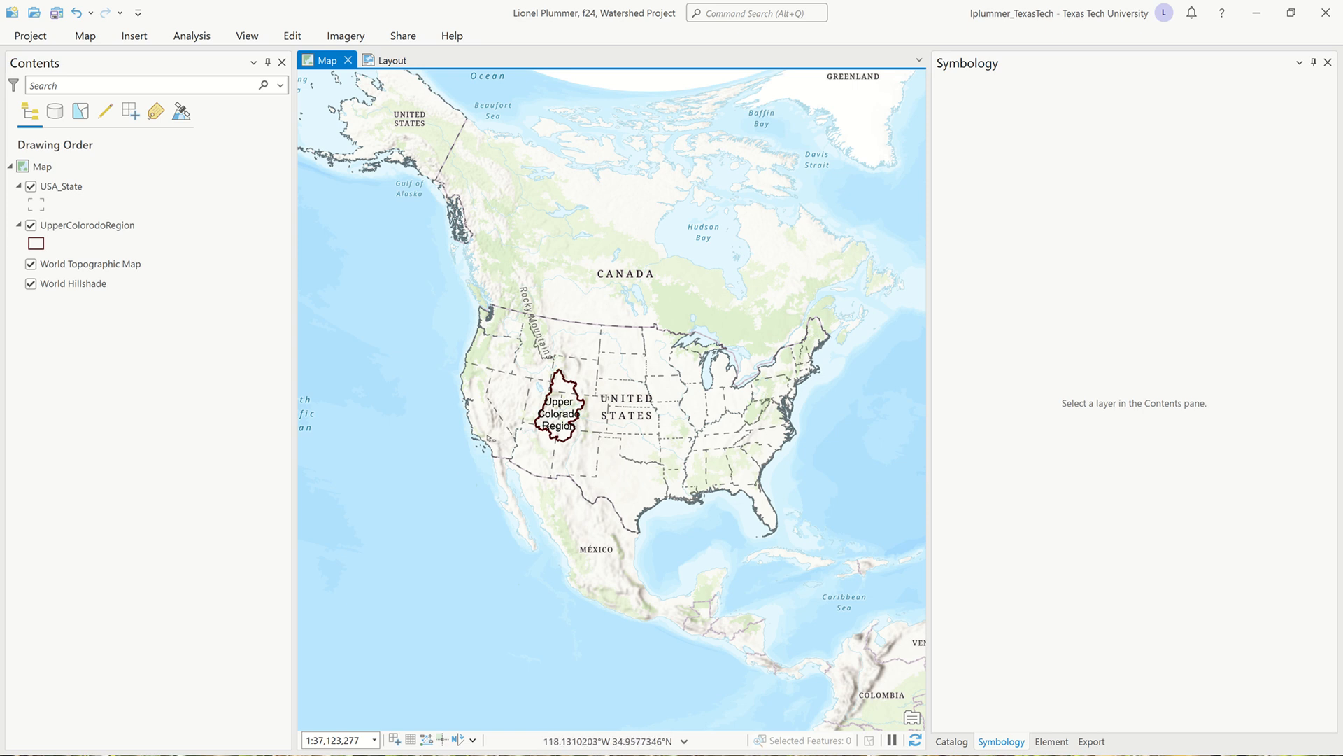
pyautogui.scroll(2, 498, 312)
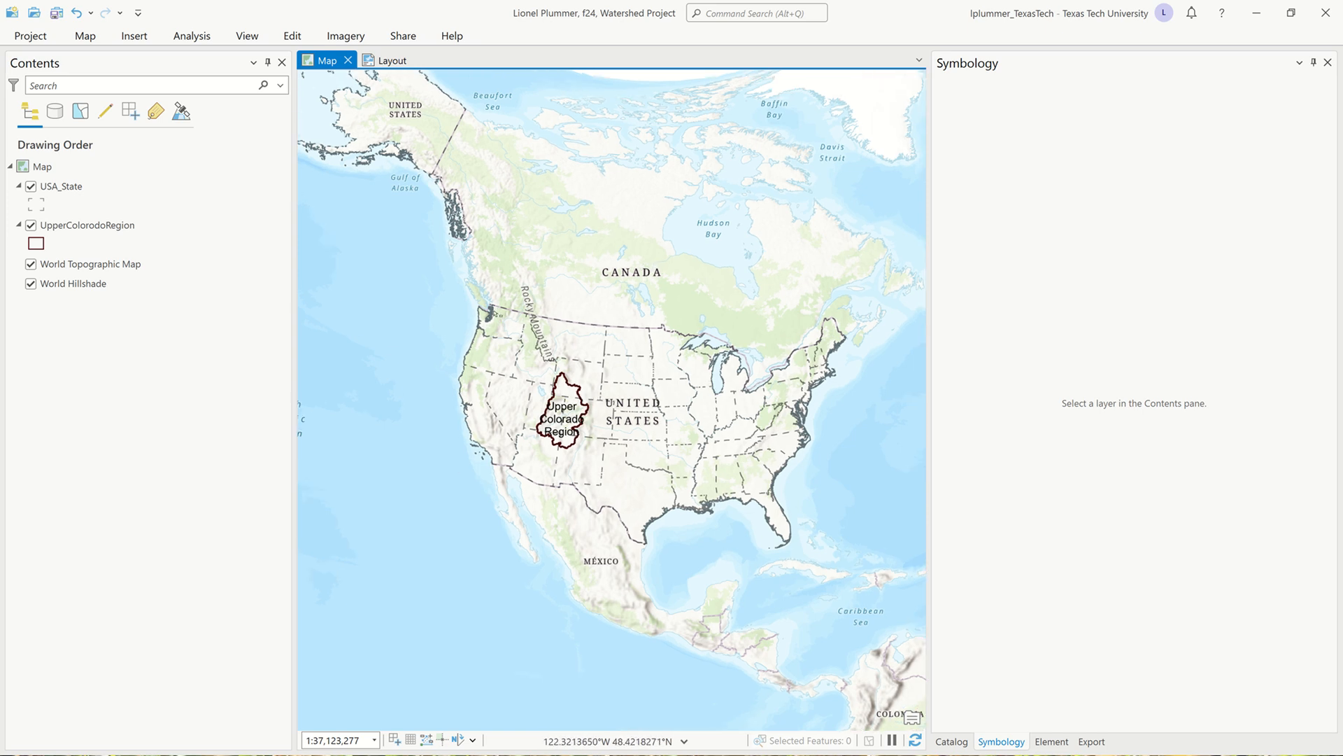
pyautogui.scroll(4, 483, 305)
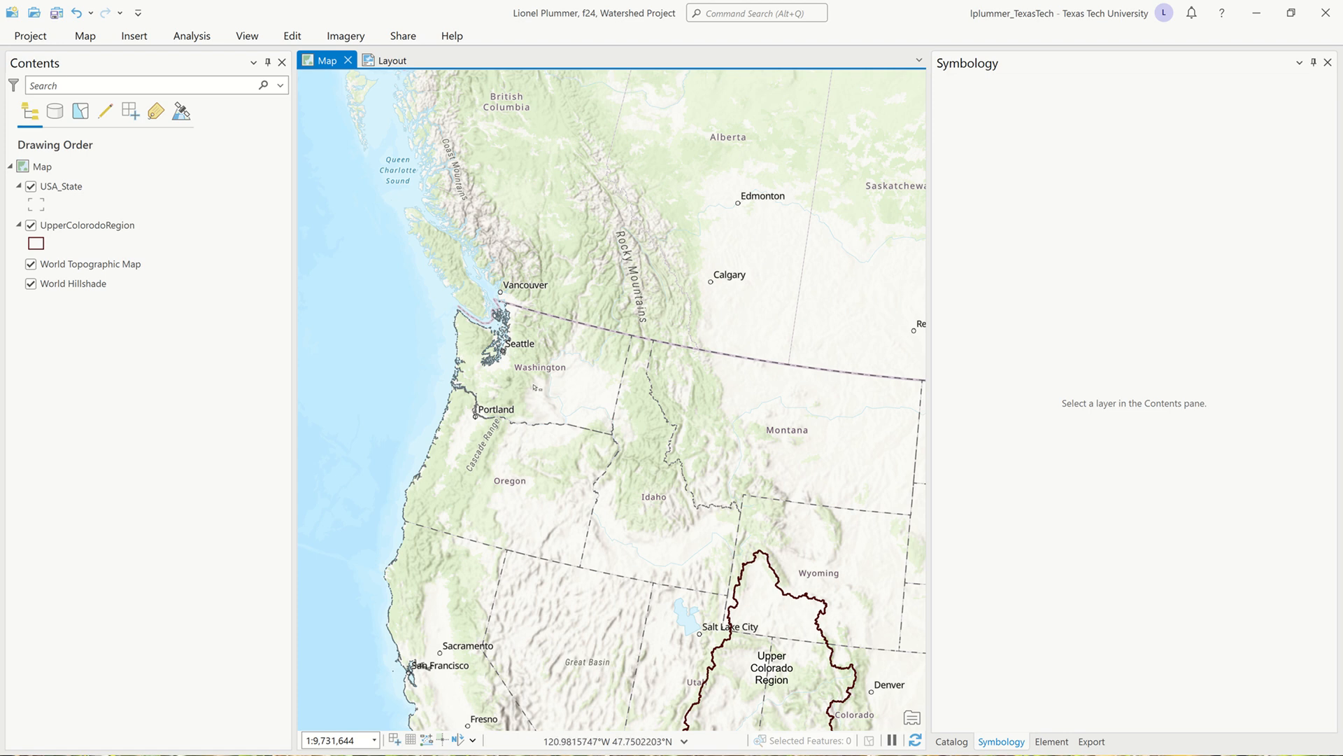
pyautogui.scroll(-2, 529, 384)
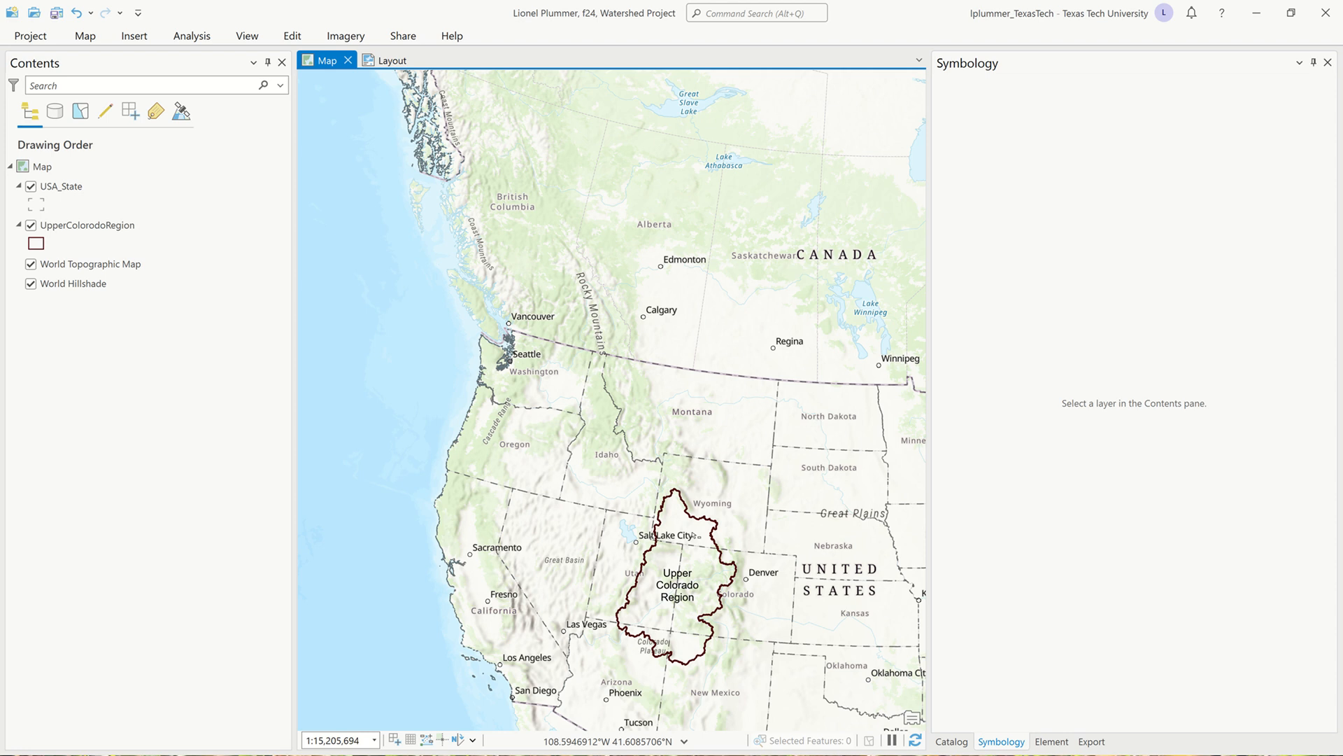
# In the layout, set the USA_State symbol's outline width to 3 pt and inspect the boundaries across the page
pyautogui.click(391, 60)
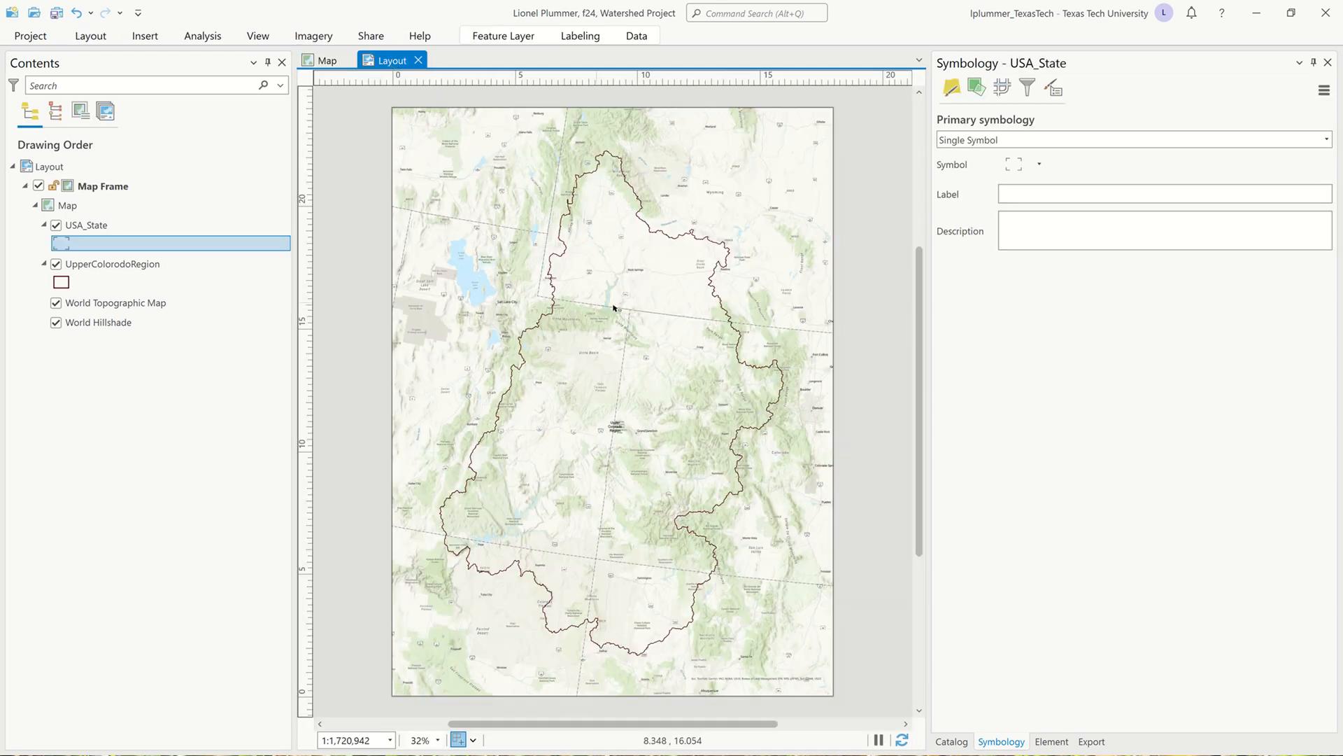
pyautogui.click(62, 243)
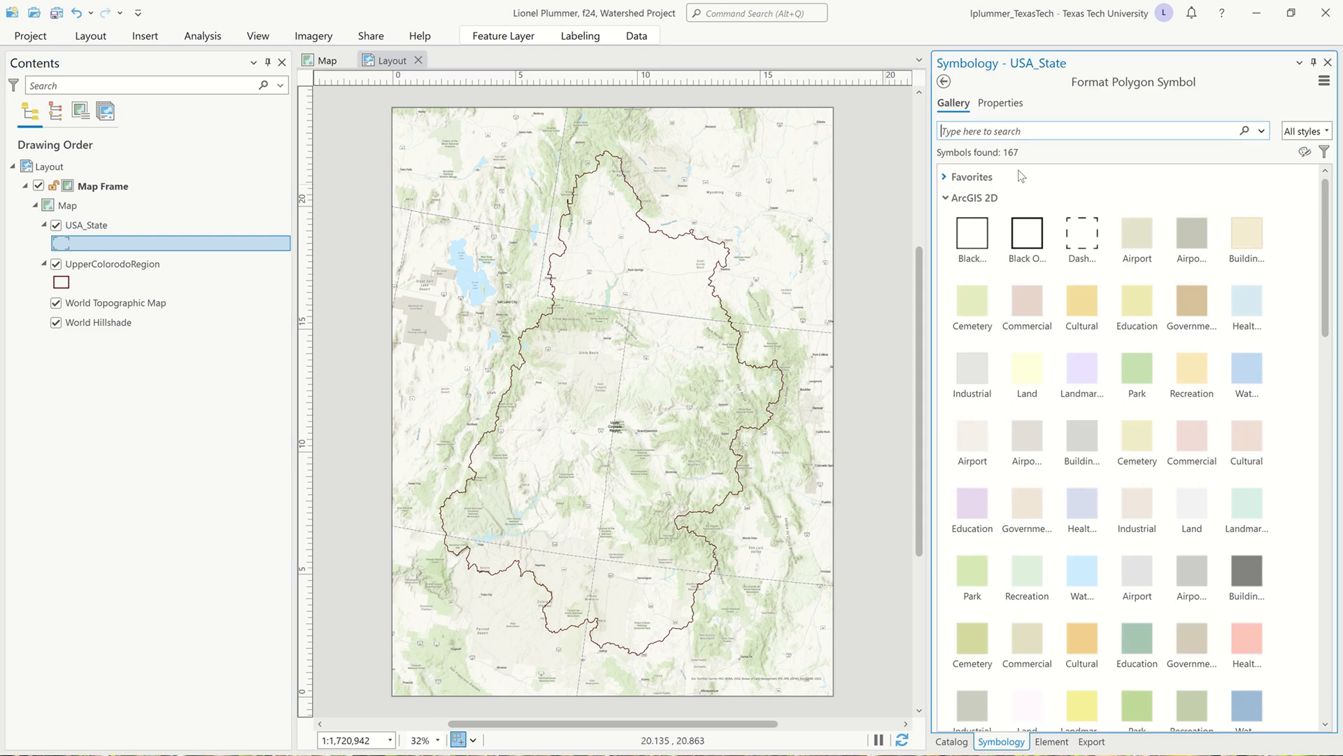
pyautogui.click(1000, 103)
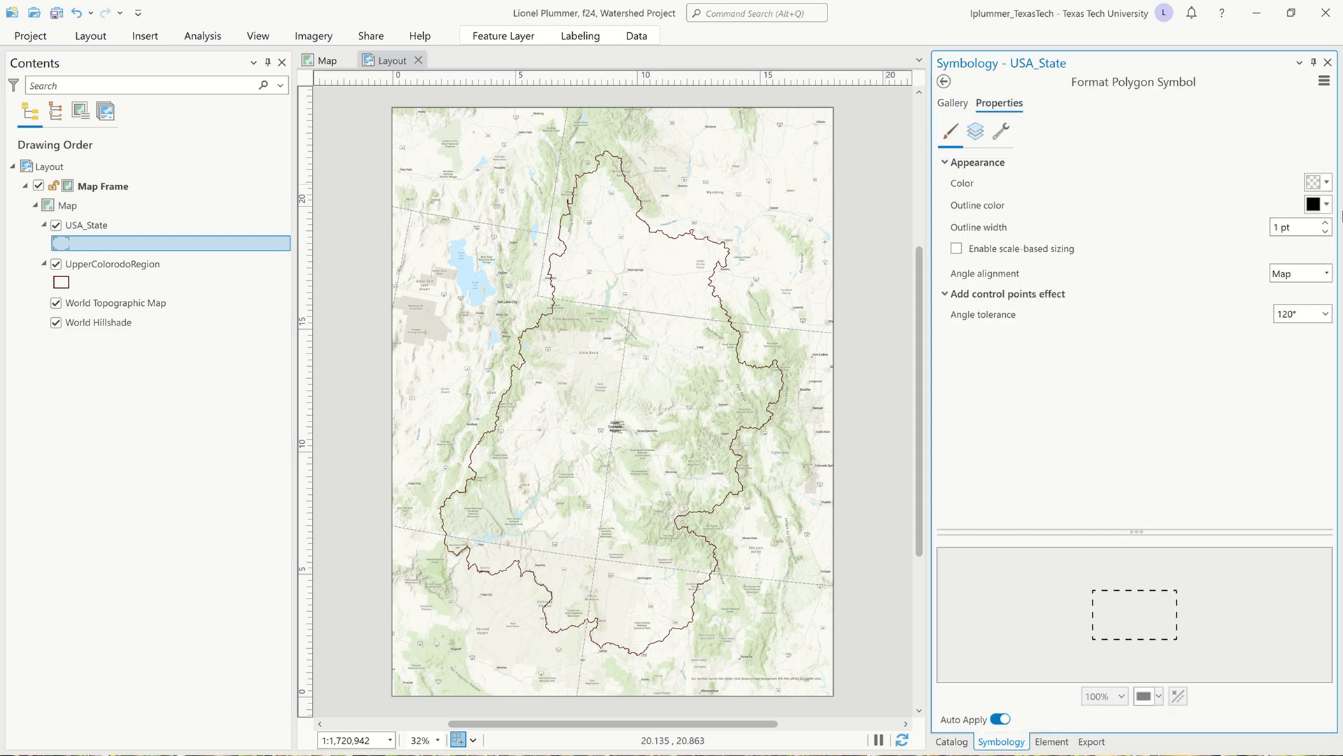
pyautogui.click(1325, 222)
pyautogui.click(1325, 222)
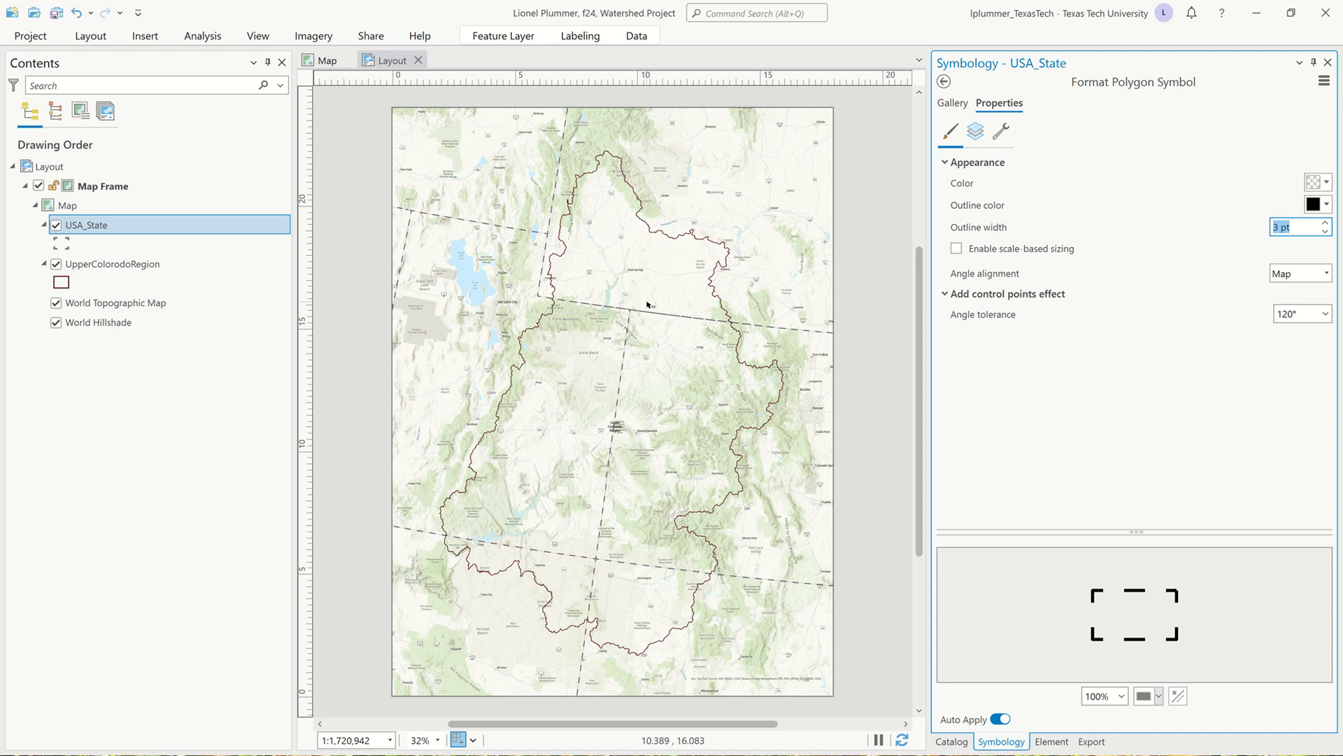
pyautogui.scroll(4, 615, 428)
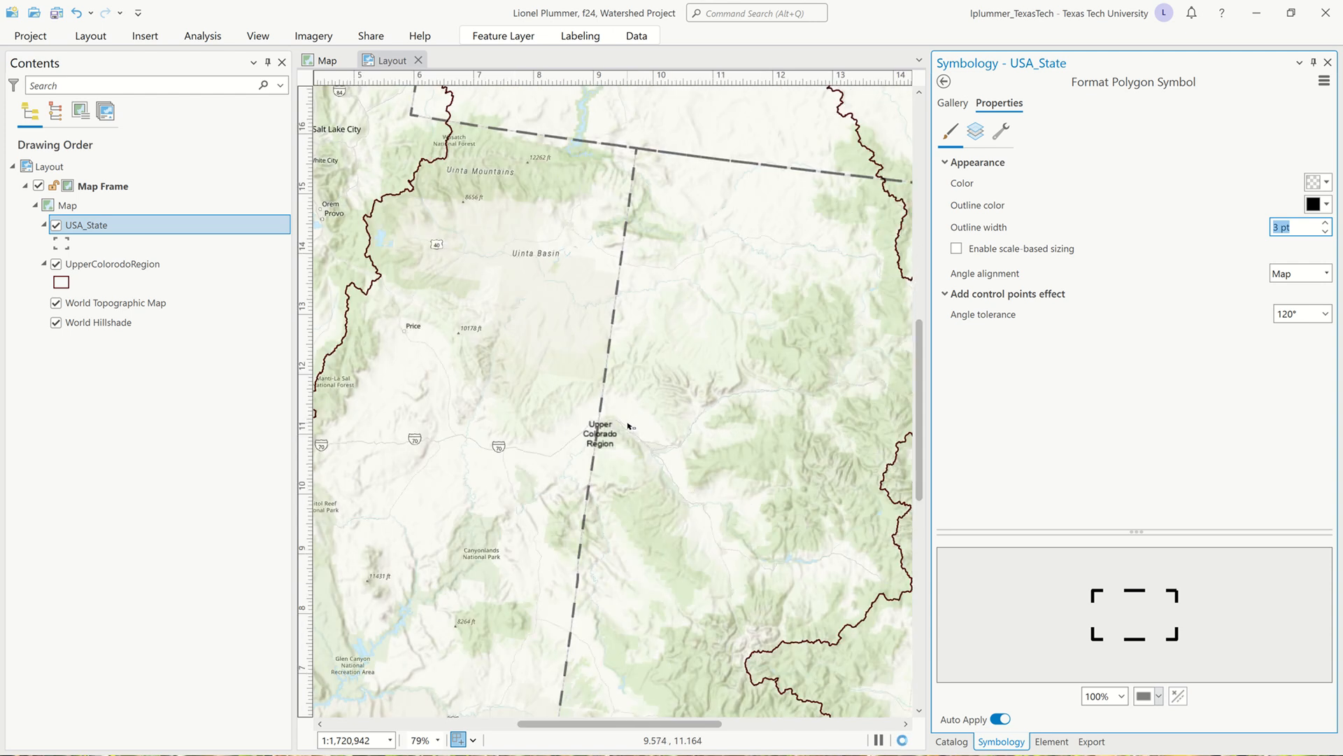
pyautogui.scroll(-2, 628, 425)
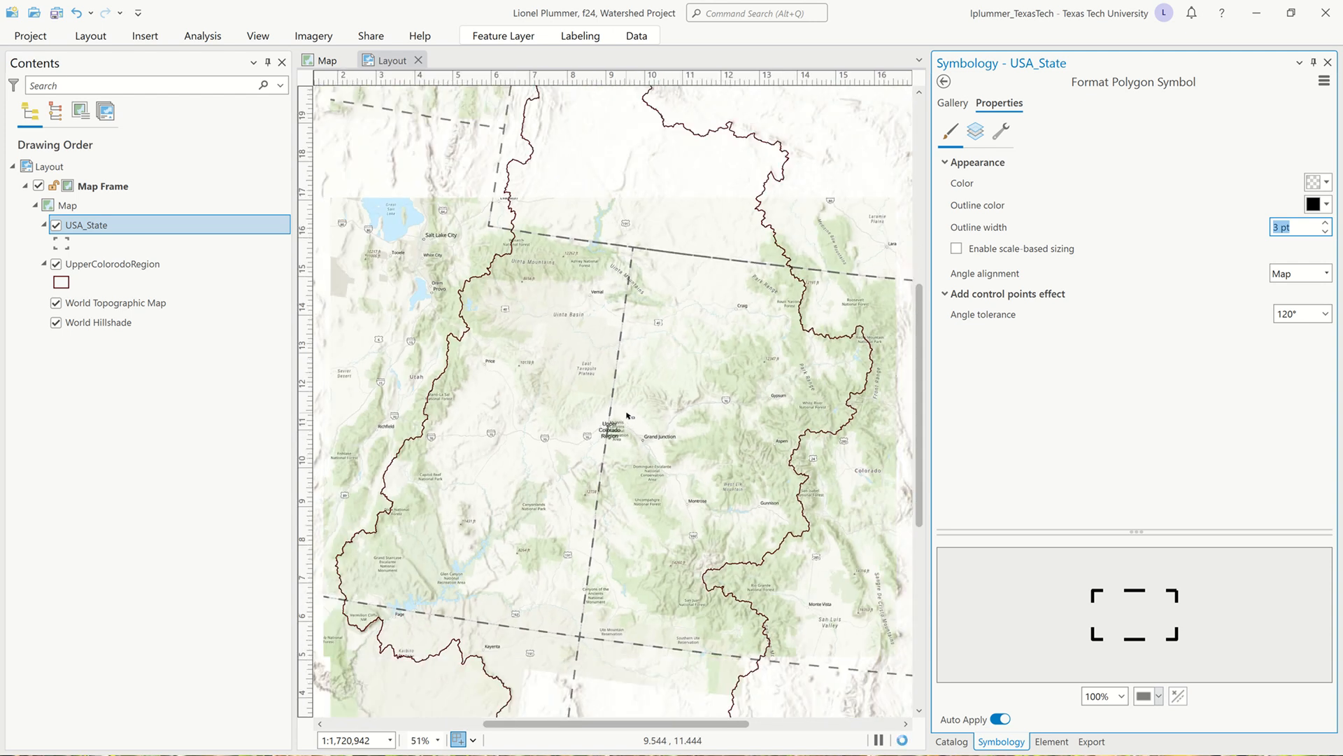
pyautogui.scroll(2, 804, 421)
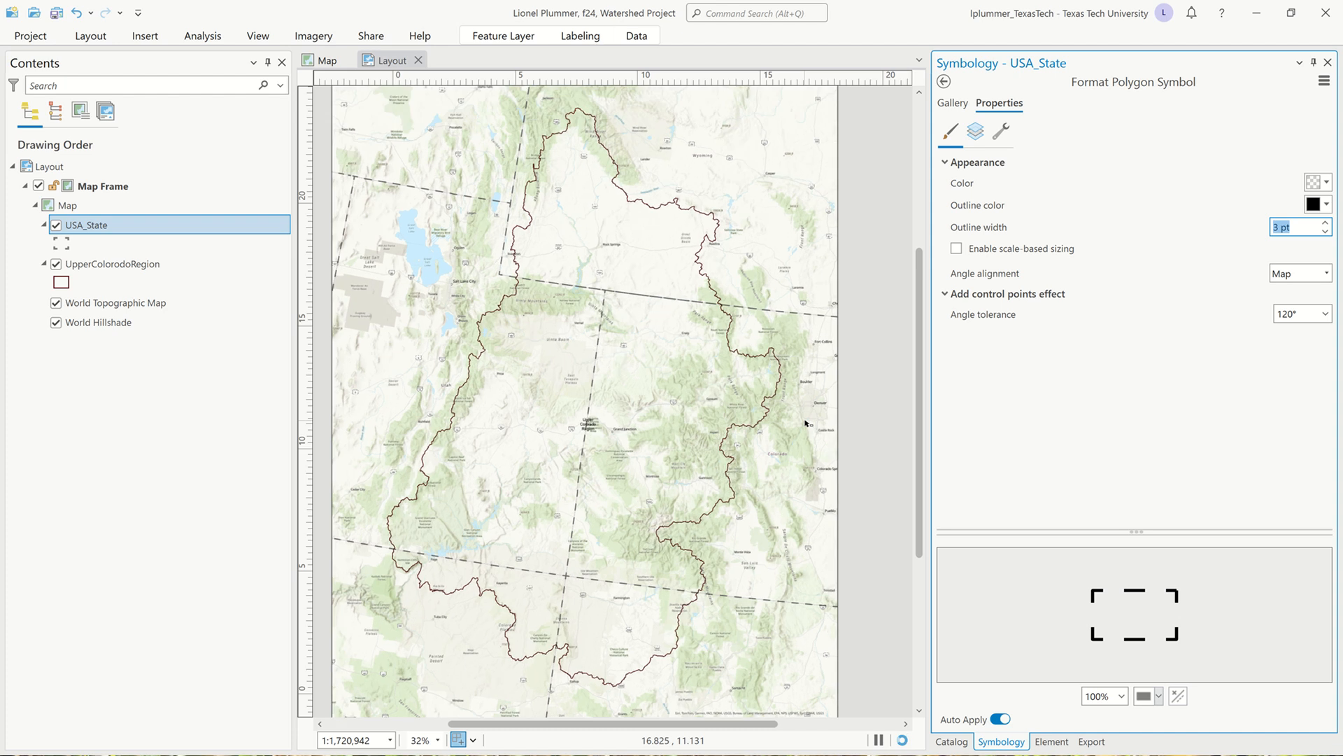
pyautogui.scroll(-2, 806, 423)
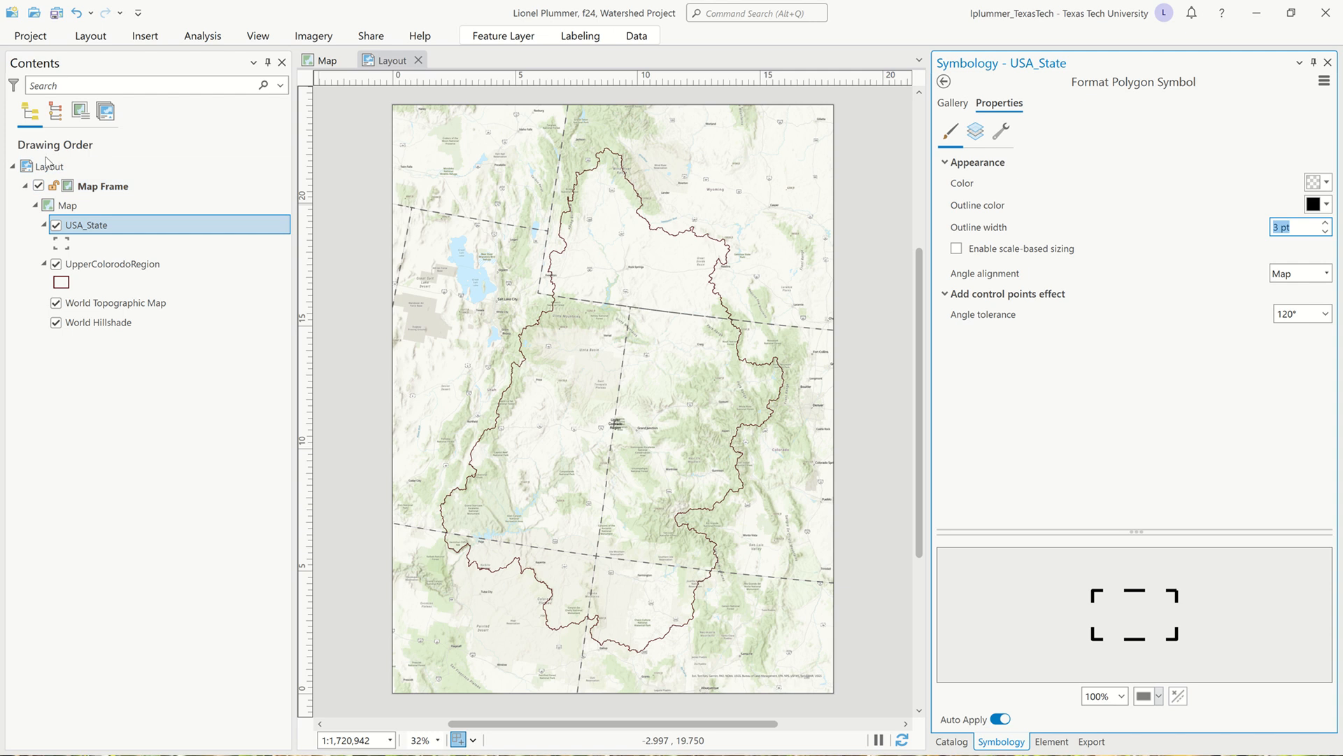
# In the layout map's properties, expand the projected State Plane NAD 1983 (2011) (Meters) coordinate systems and locate the Colorado zones
pyautogui.click(27, 165)
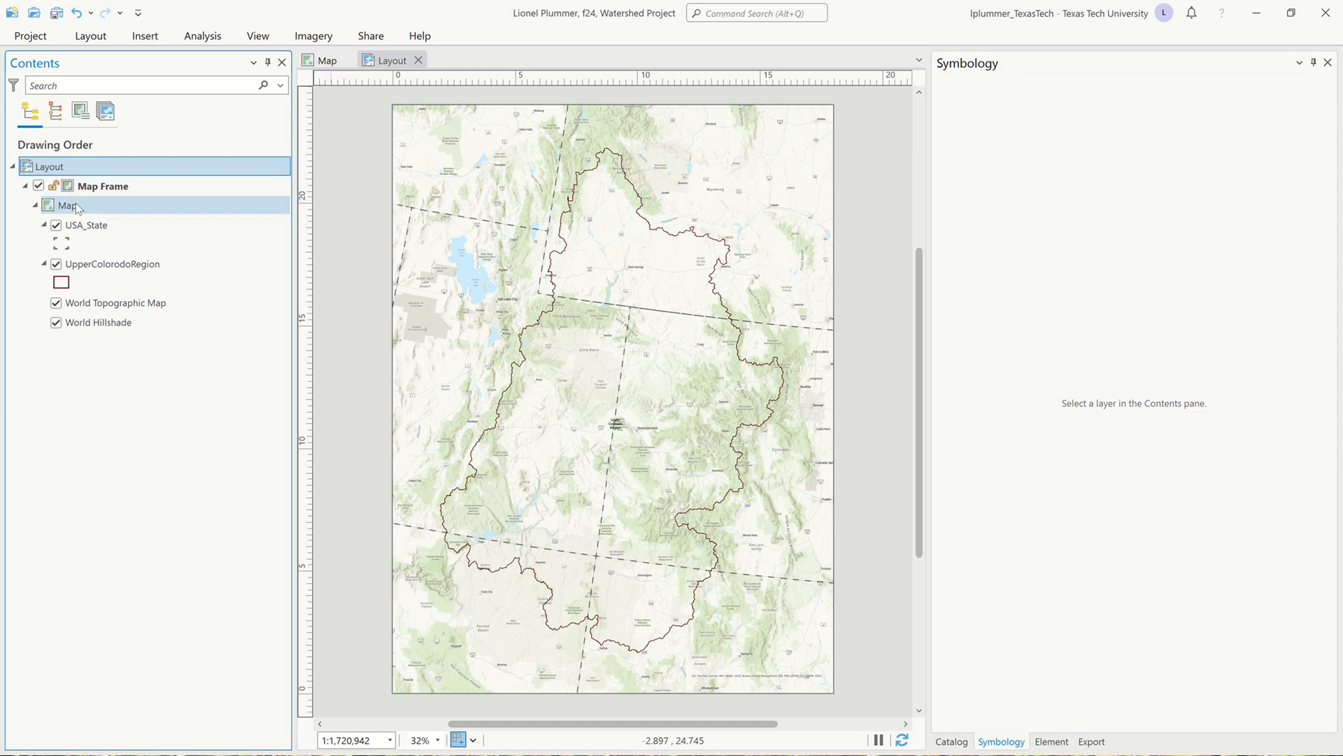
pyautogui.doubleClick(51, 205)
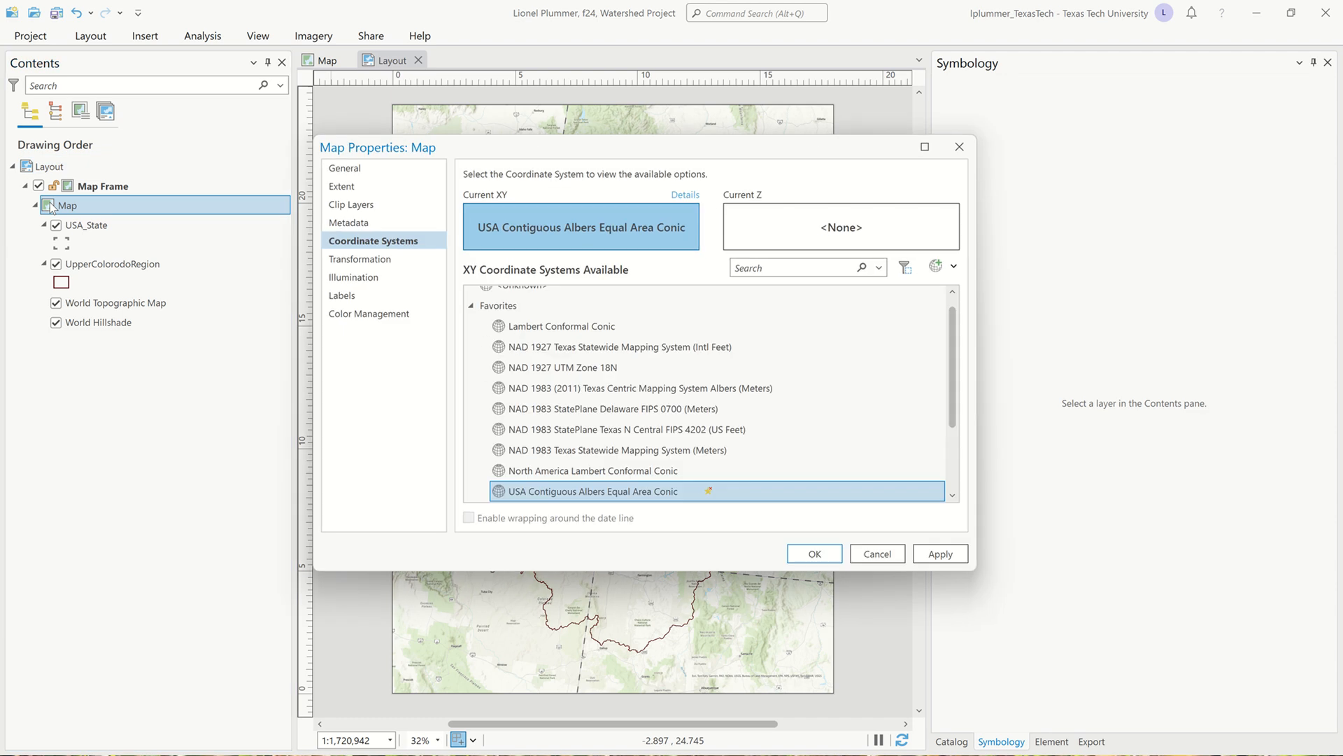
pyautogui.scroll(1, 581, 407)
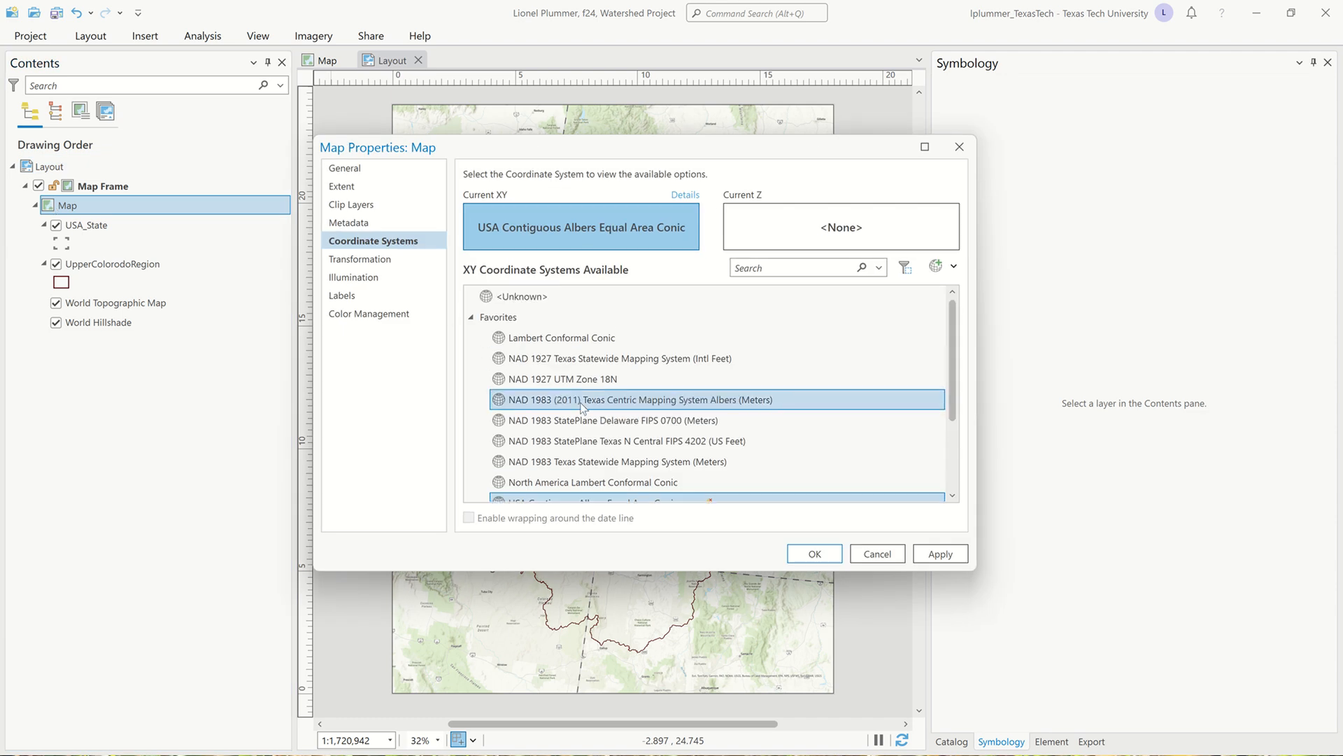
pyautogui.click(472, 317)
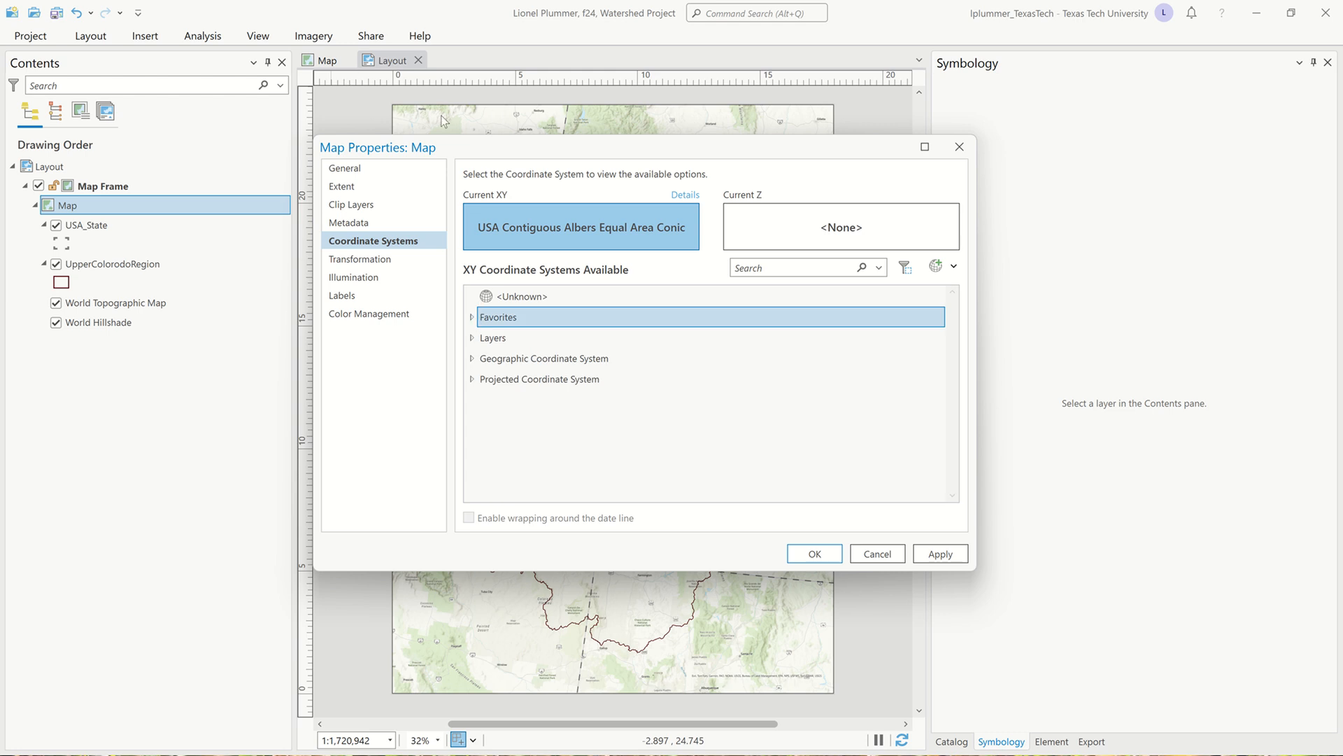
pyautogui.click(472, 380)
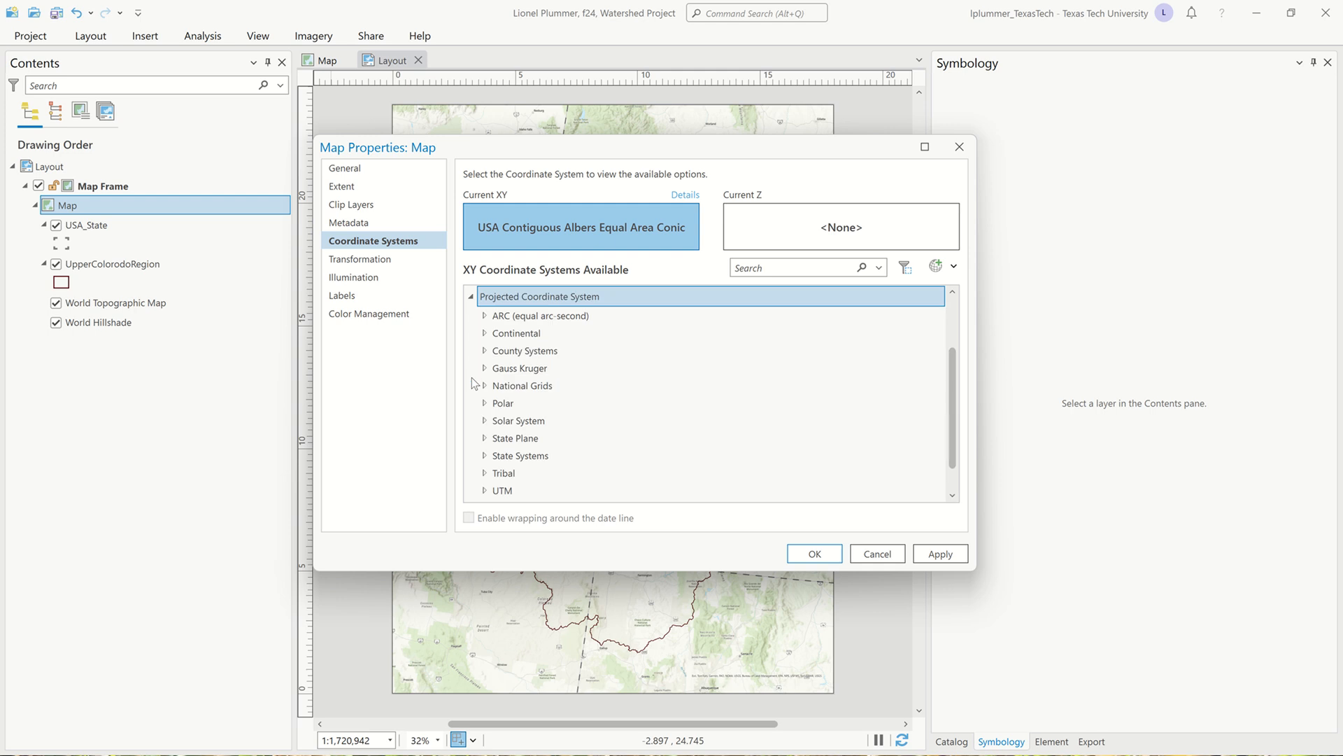
pyautogui.click(484, 438)
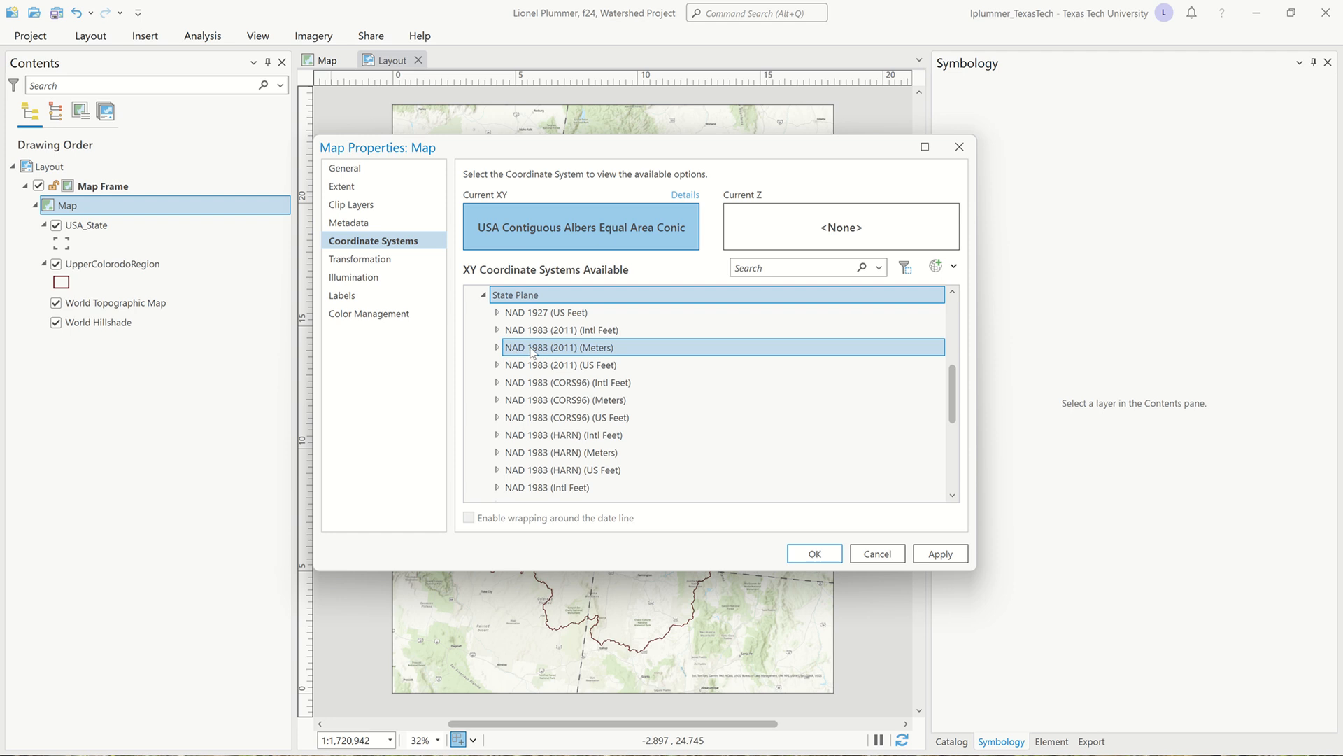
pyautogui.click(498, 348)
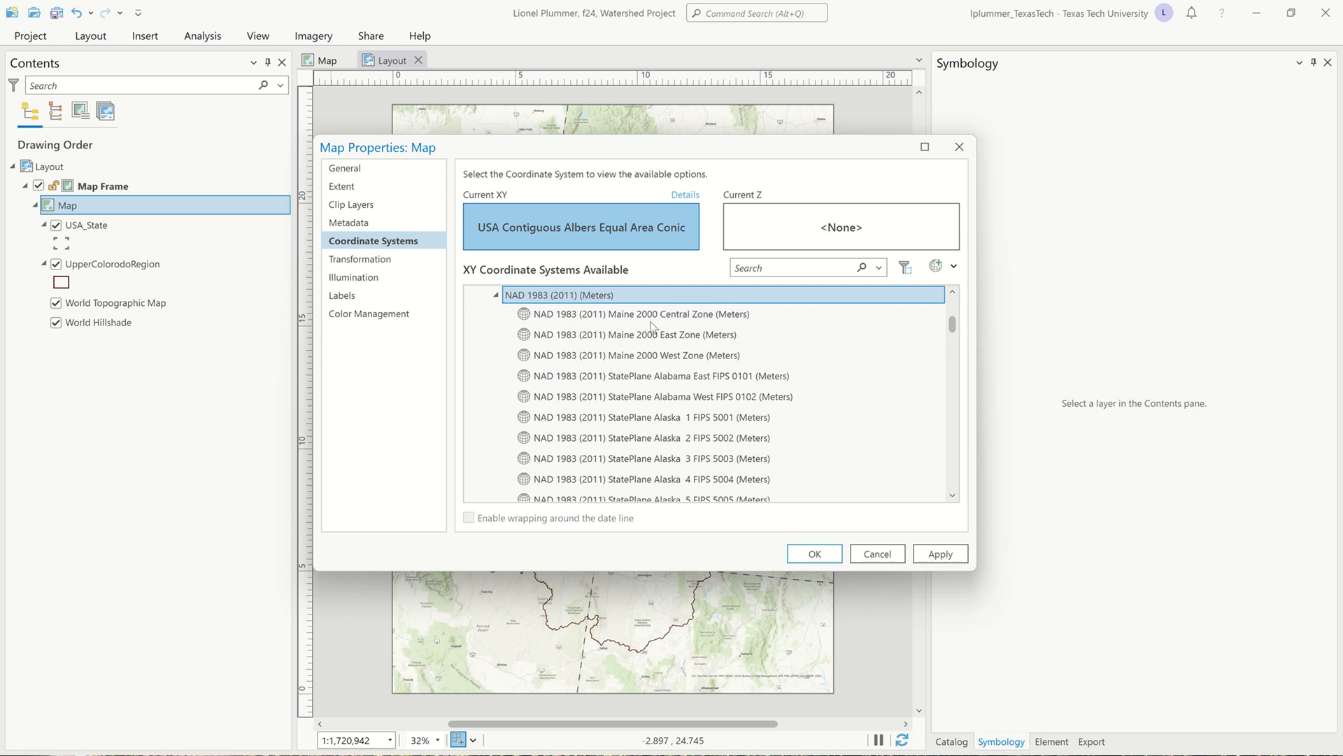
pyautogui.scroll(1, 651, 325)
pyautogui.scroll(-2, 651, 321)
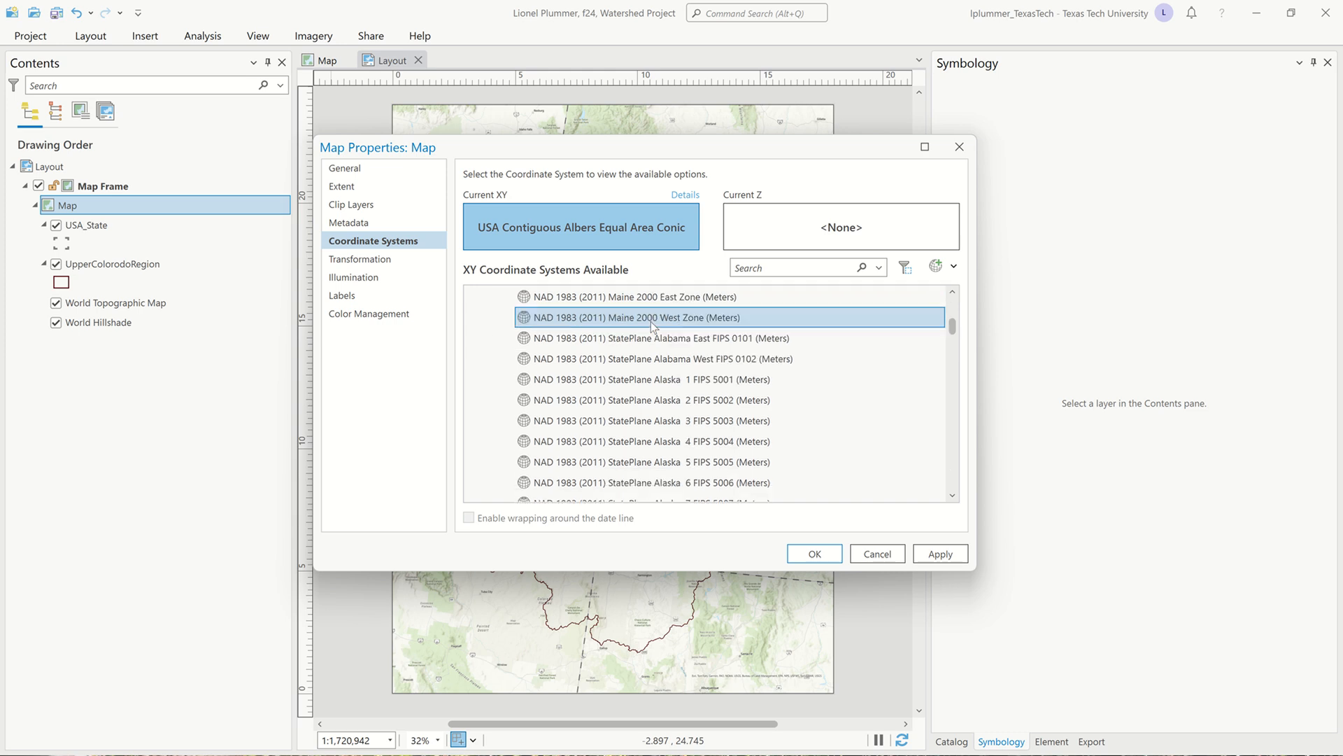
pyautogui.click(664, 379)
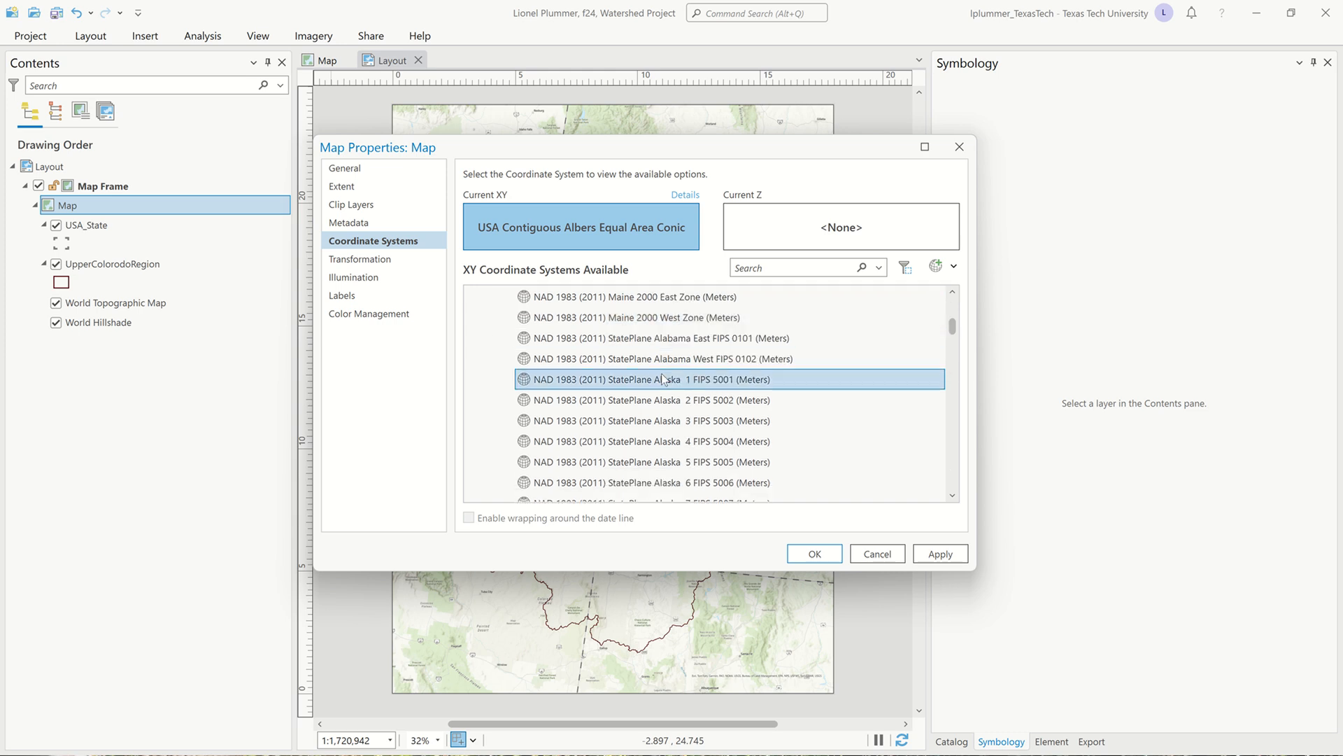
pyautogui.scroll(-6, 664, 378)
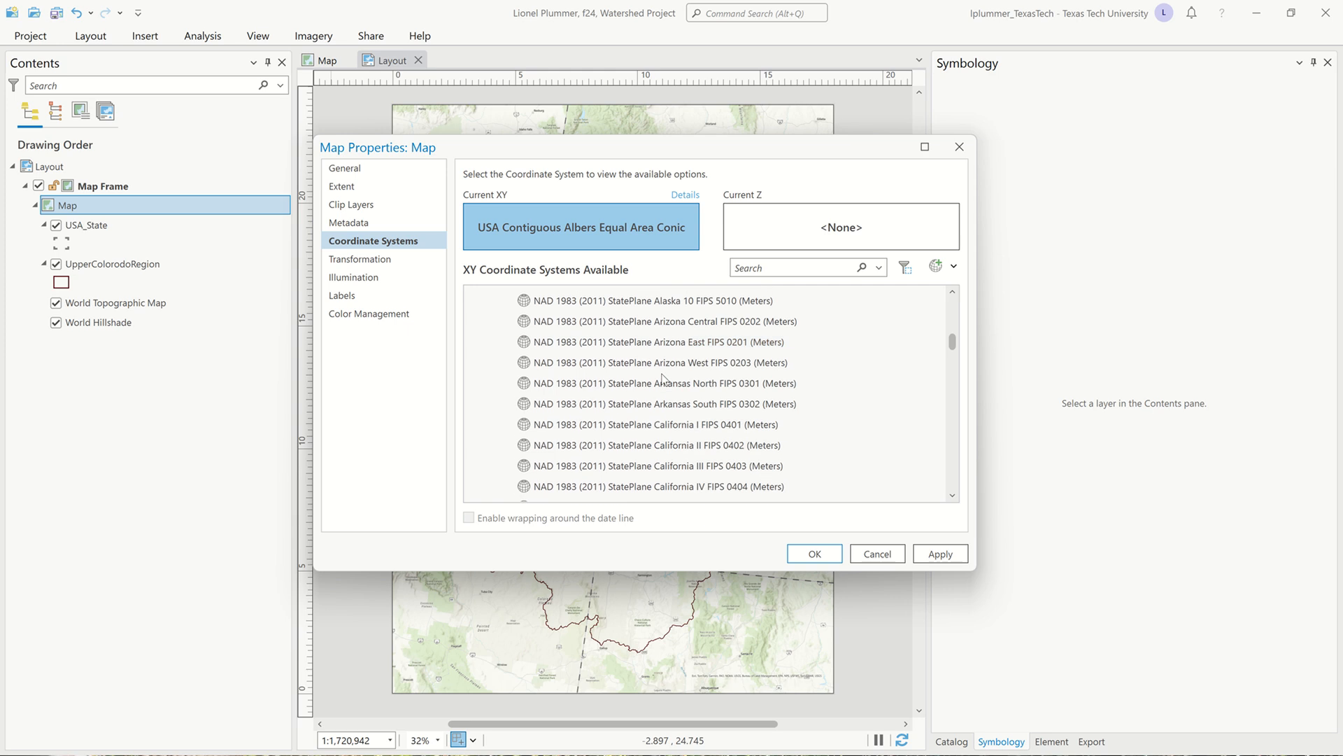
pyautogui.scroll(-3, 663, 378)
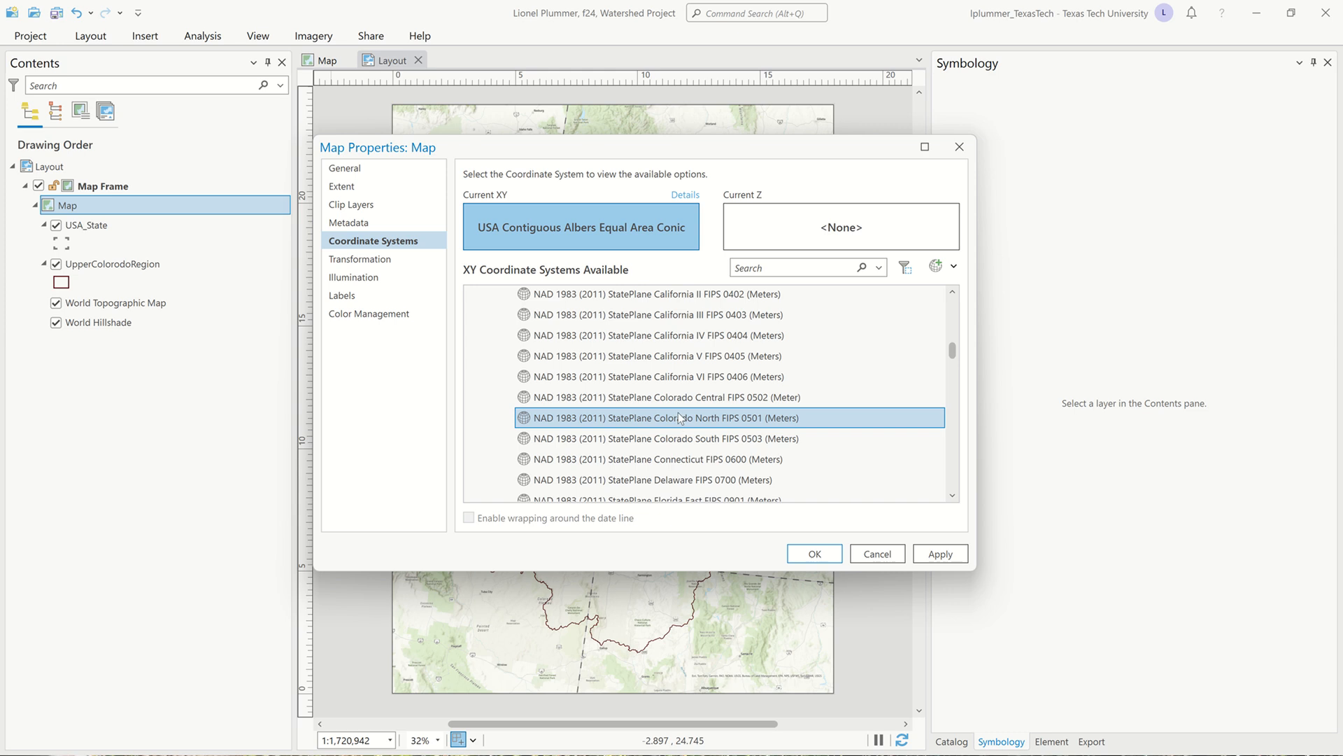
# Apply the NAD 1983 (2011) StatePlane Colorado Central FIPS 0502 (Meter) coordinate system to the map, keeping the layout in view
pyautogui.click(686, 397)
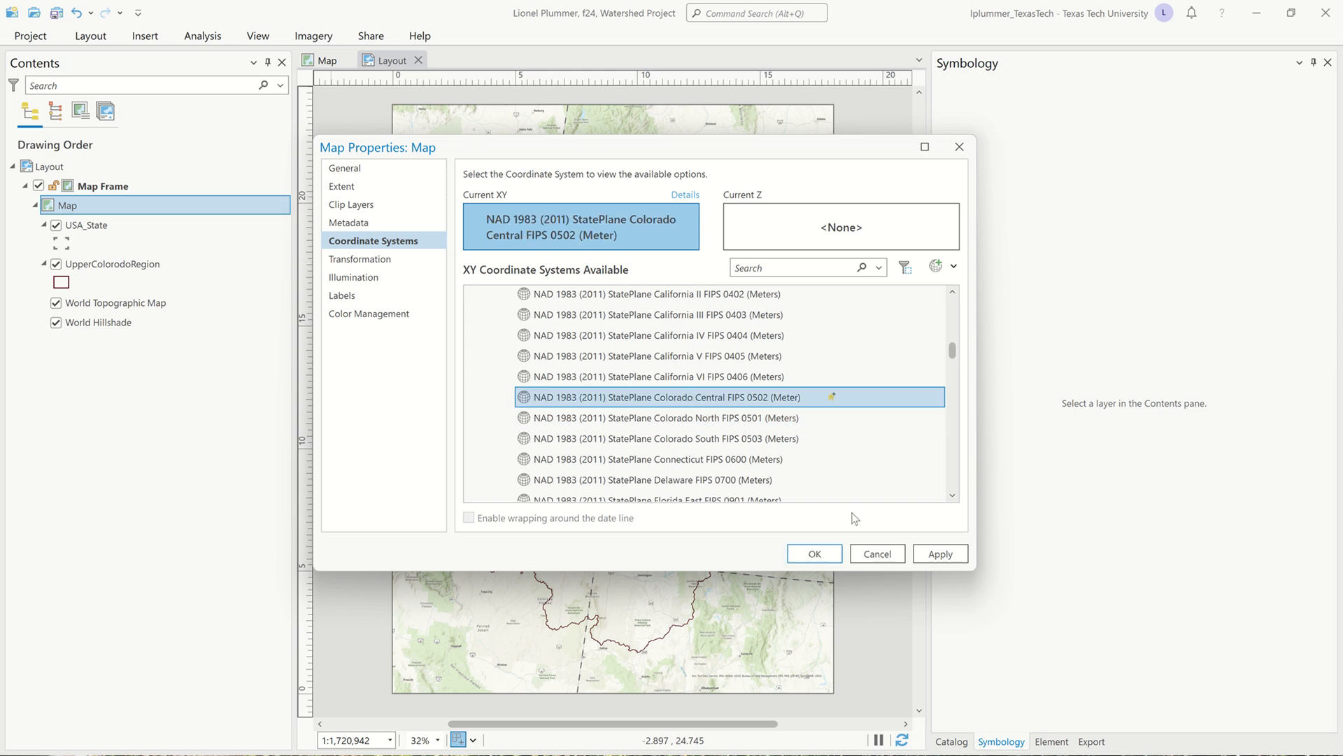
pyautogui.moveTo(839, 137); pyautogui.dragTo(1242, 96)
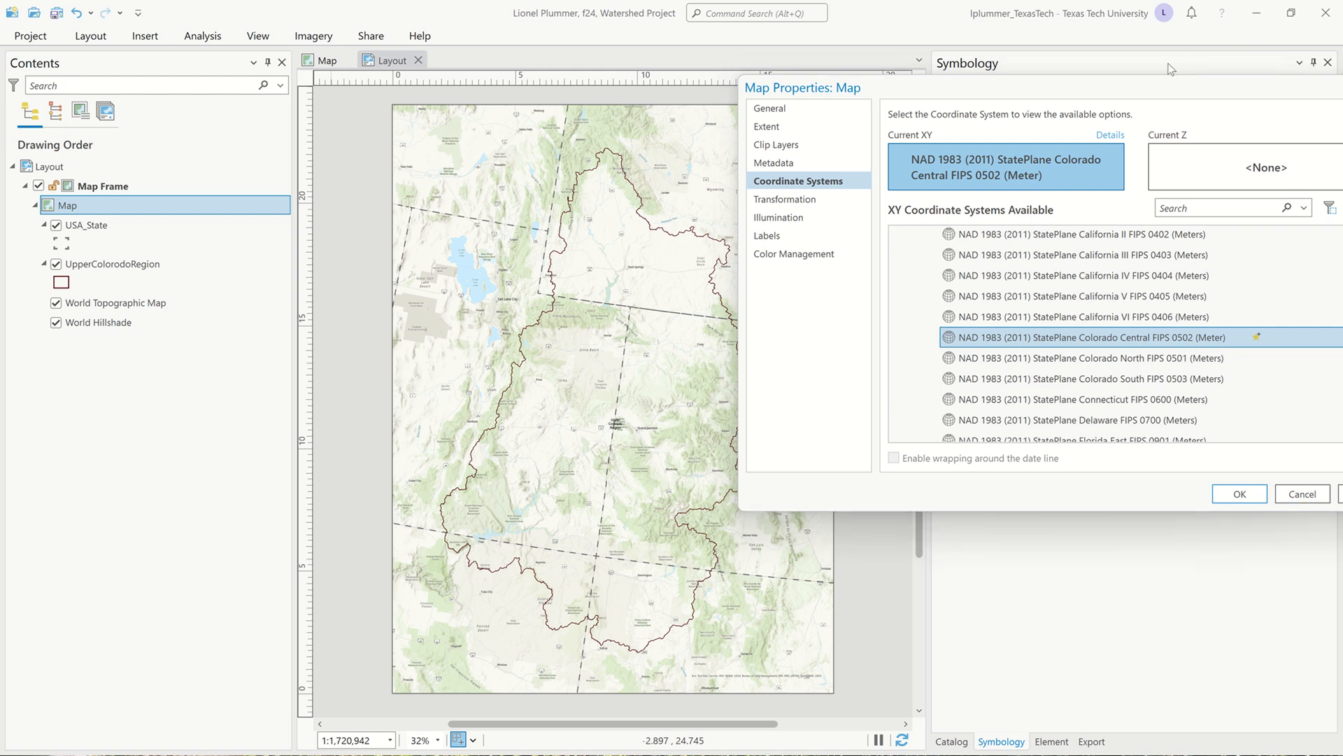
pyautogui.moveTo(1039, 82); pyautogui.dragTo(922, 82)
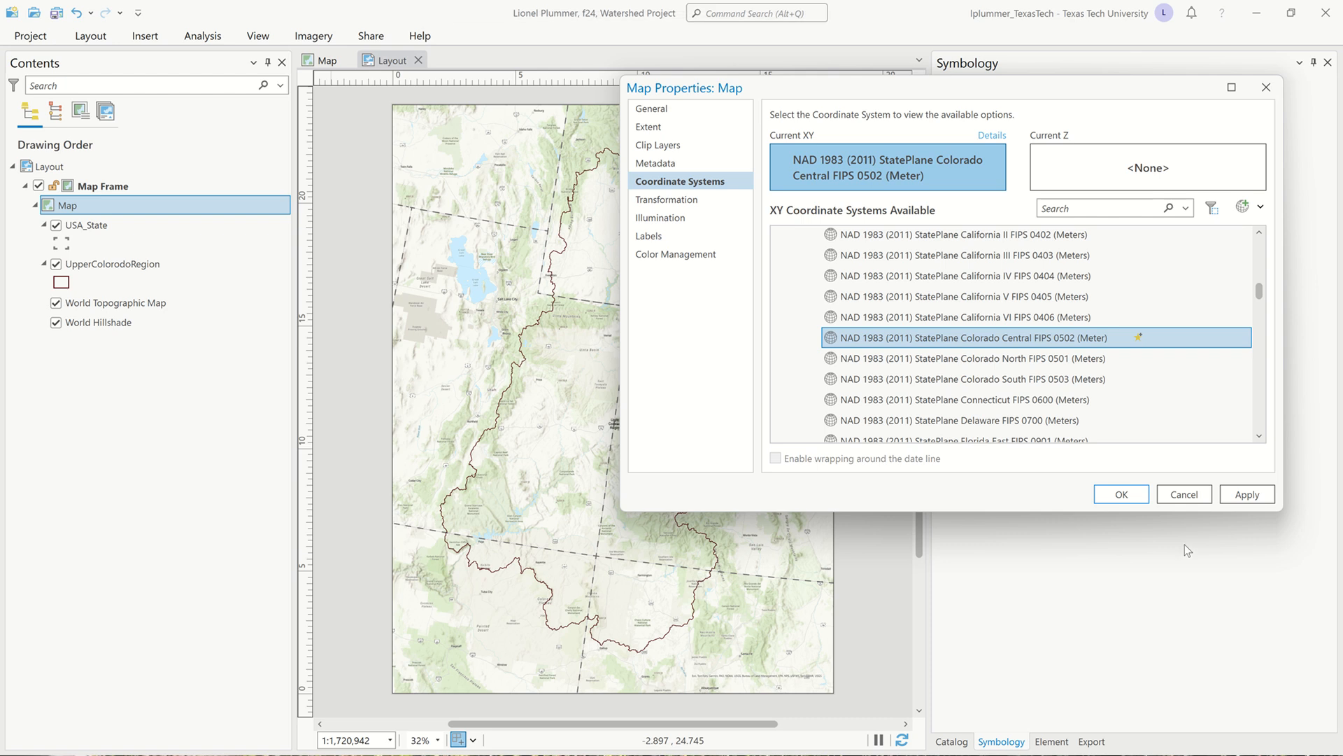
pyautogui.click(1249, 493)
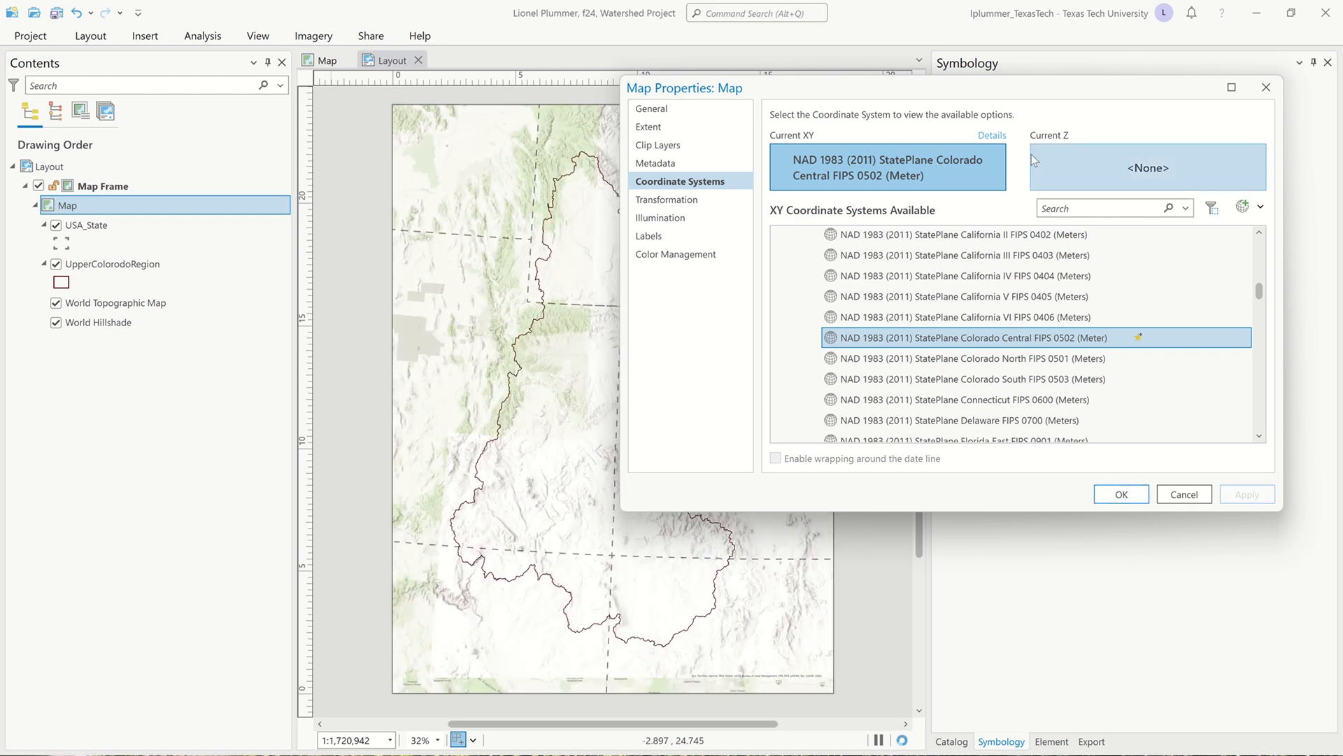
# Apply the NAD 1983 (2011) StatePlane Colorado North FIPS 0501 (Meters) coordinate system to the map
pyautogui.moveTo(1032, 93); pyautogui.dragTo(1039, 172)
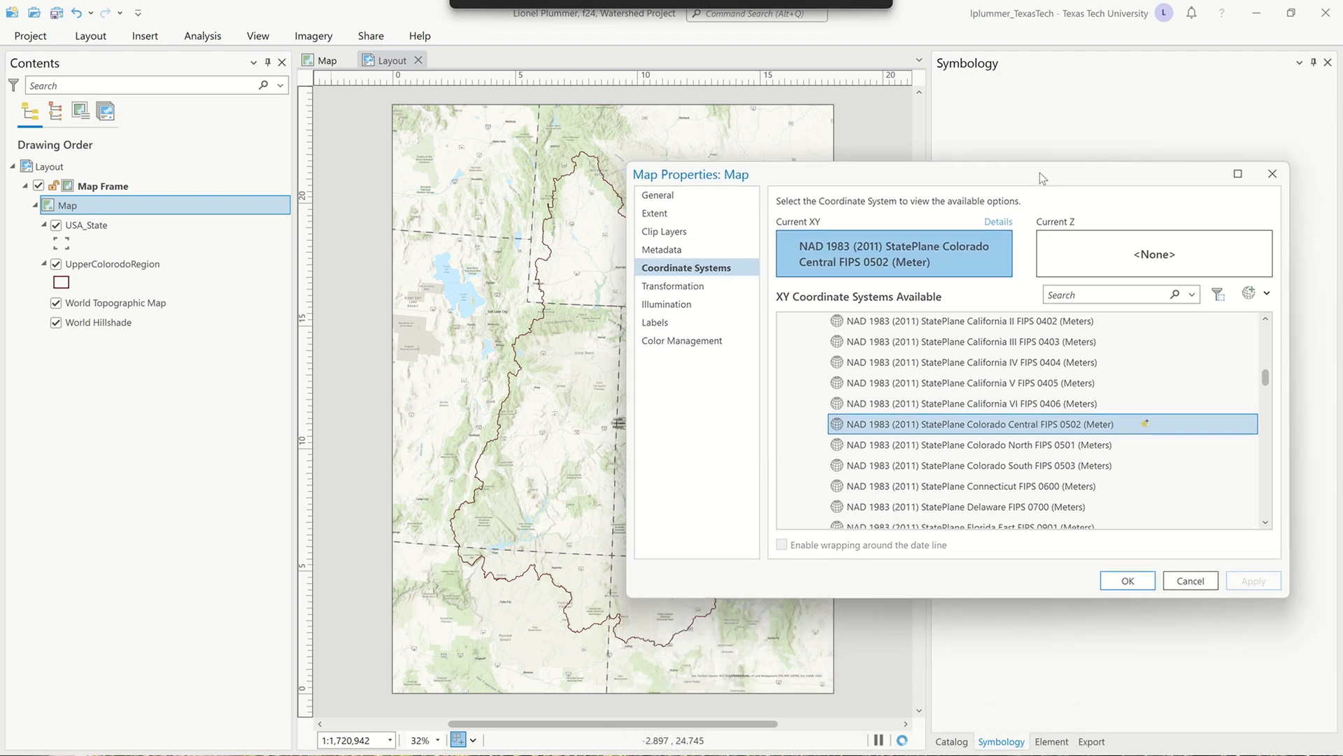
pyautogui.click(1061, 446)
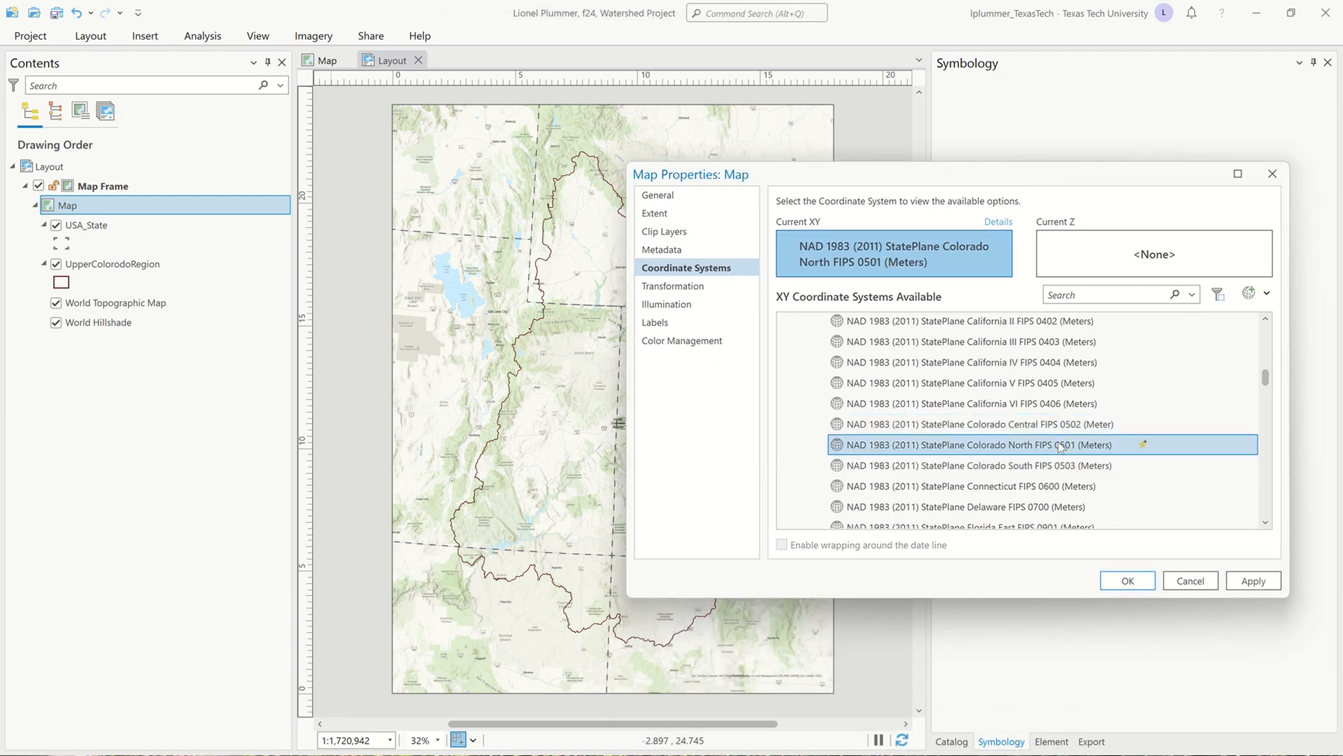
pyautogui.click(1267, 579)
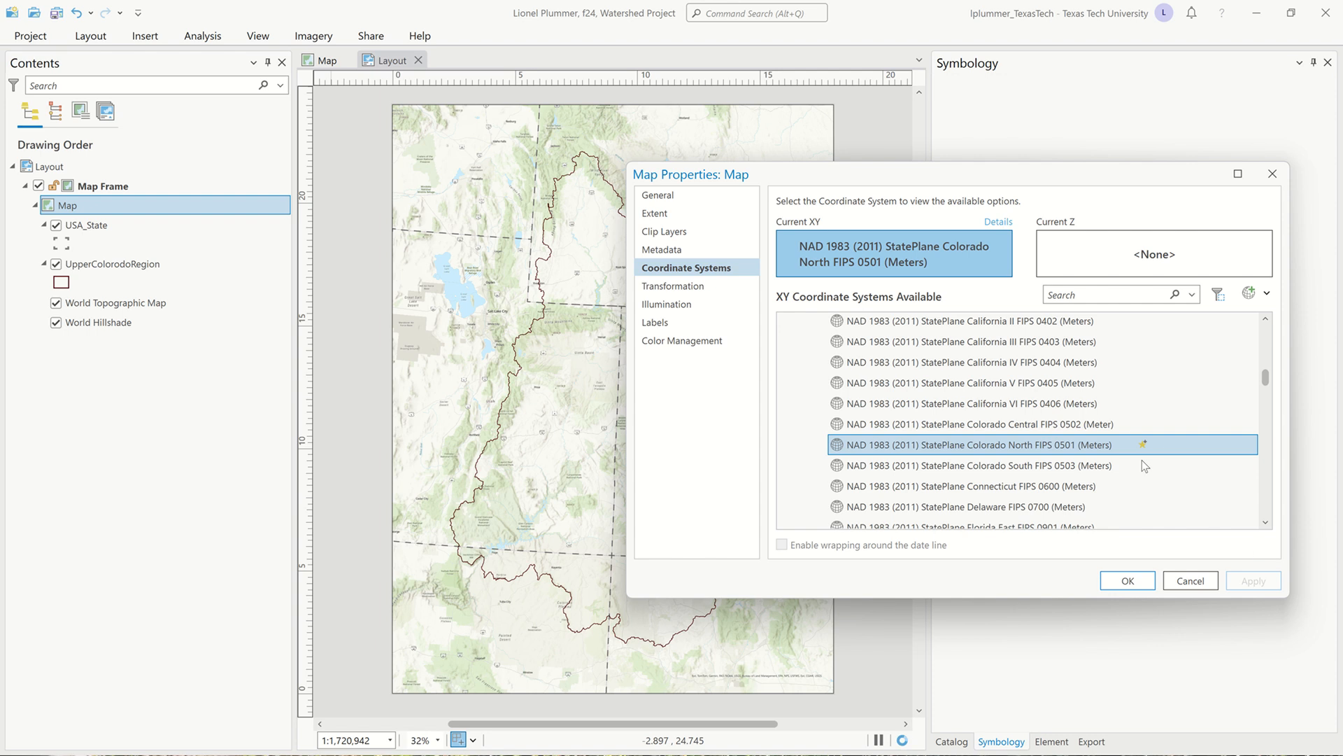
# Apply the NAD 1983 (2011) StatePlane Colorado South FIPS 0503 (Meters) coordinate system and close the map properties
pyautogui.click(1110, 470)
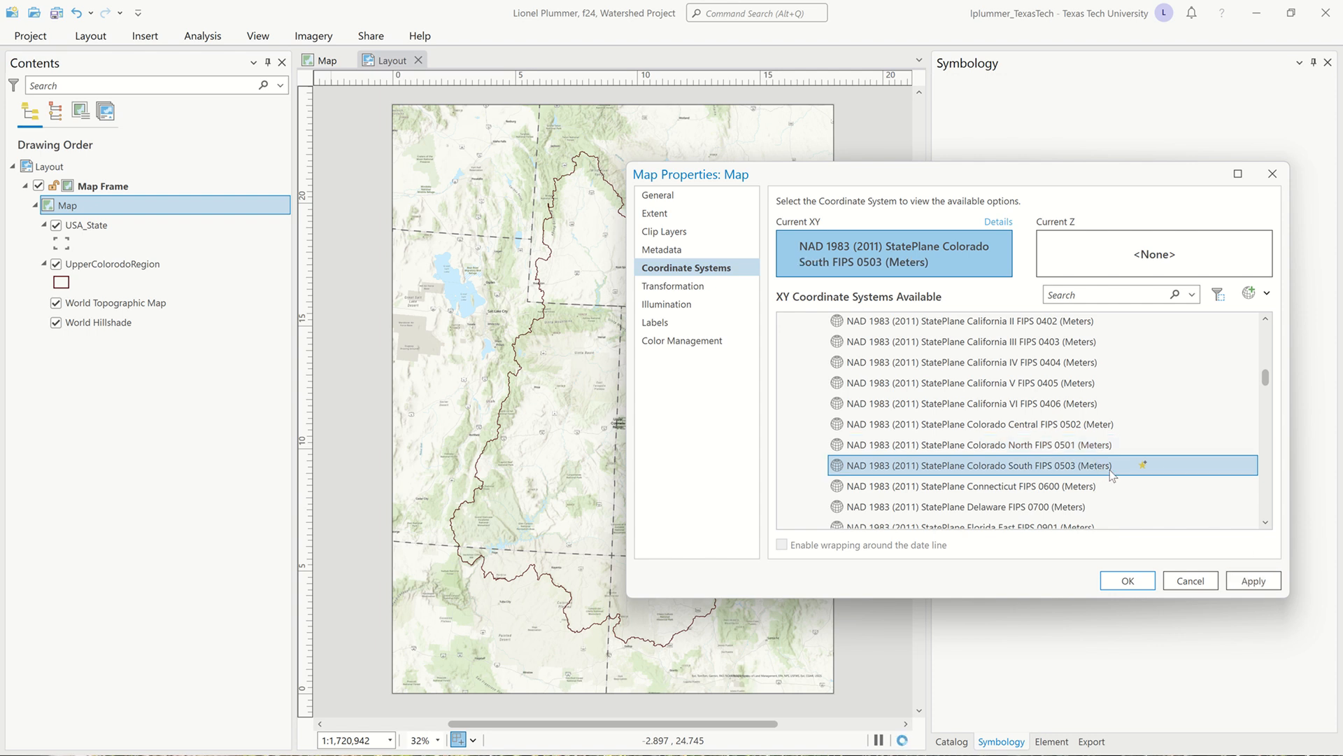
pyautogui.click(1252, 581)
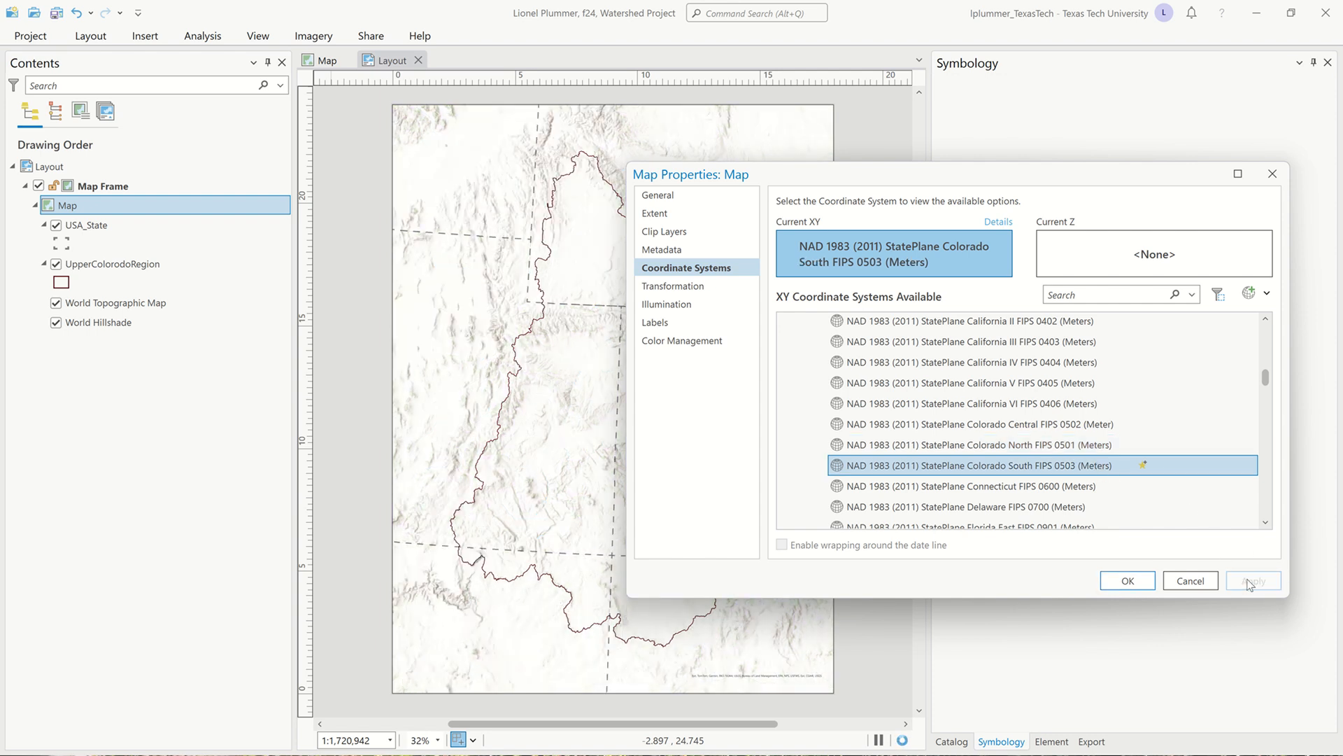
pyautogui.click(1127, 579)
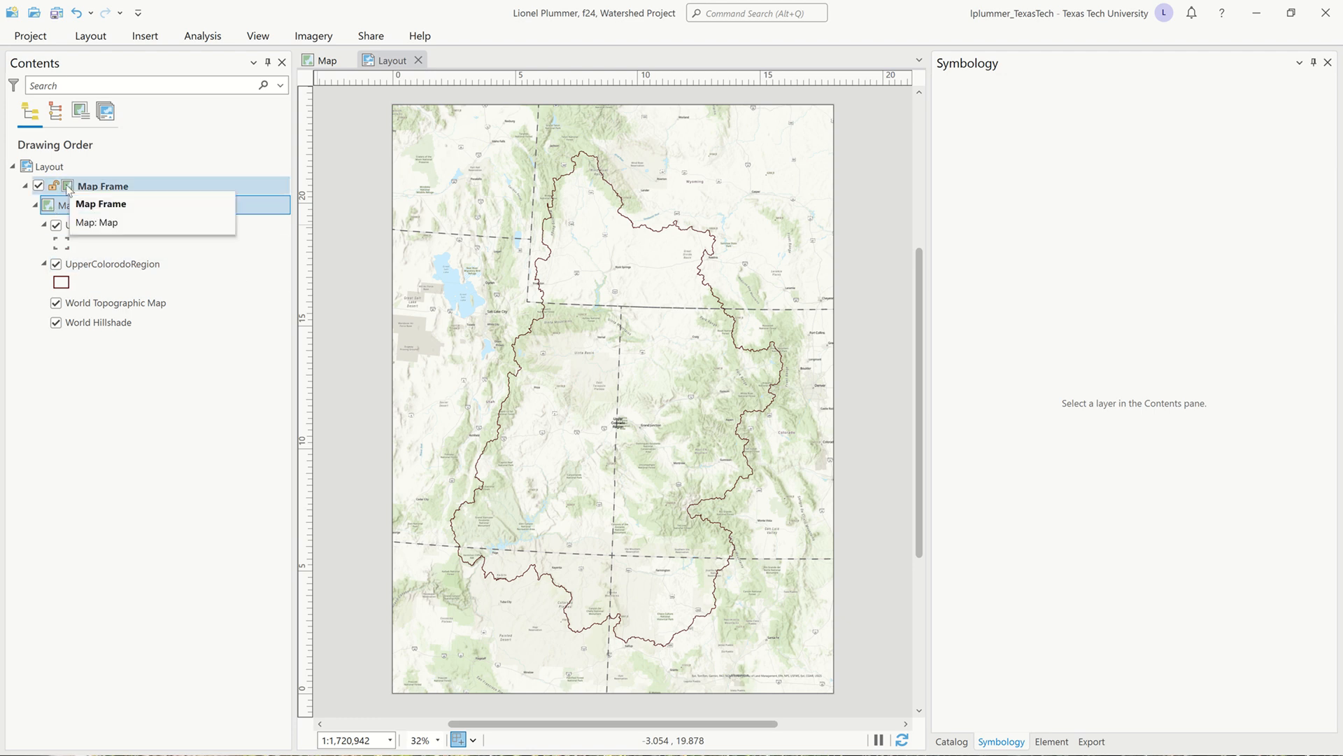
# Open the map frame's element properties, check its size and position, and set its border width to 0 pt
pyautogui.click(68, 189)
pyautogui.doubleClick(68, 189)
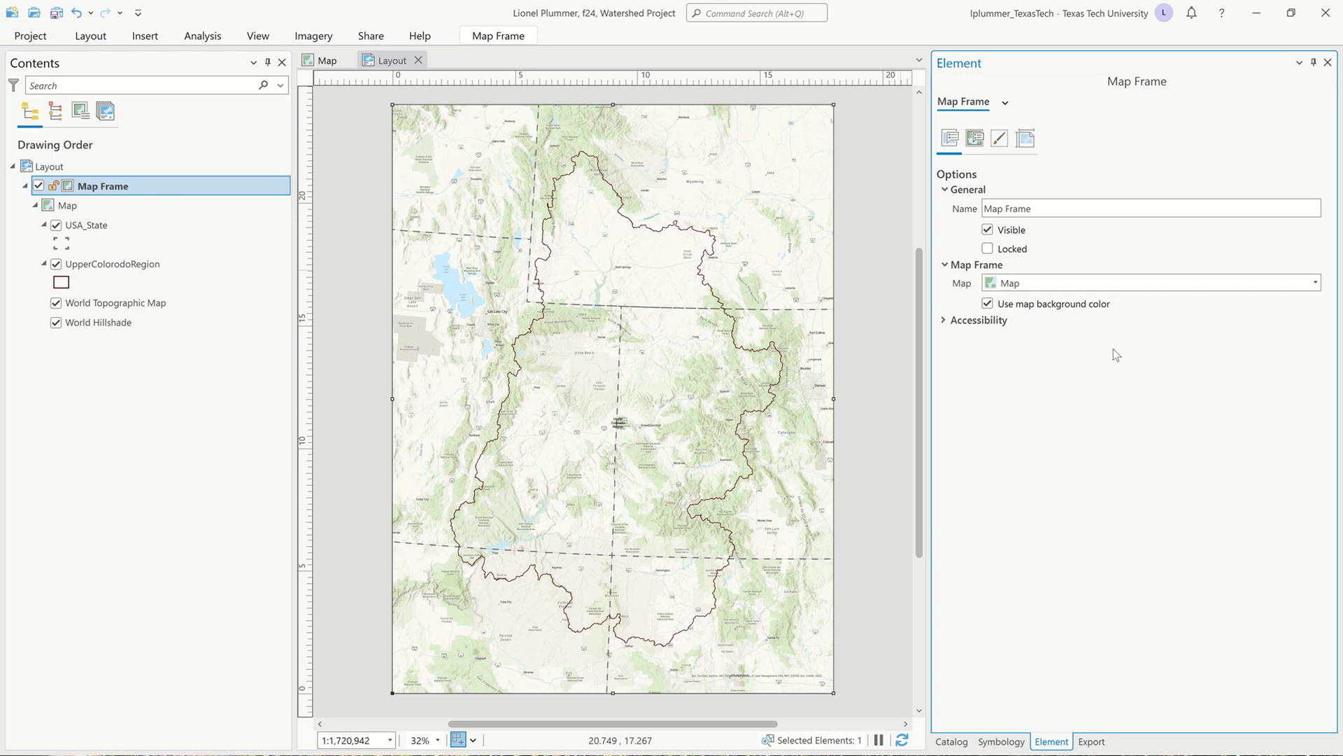
pyautogui.click(1034, 134)
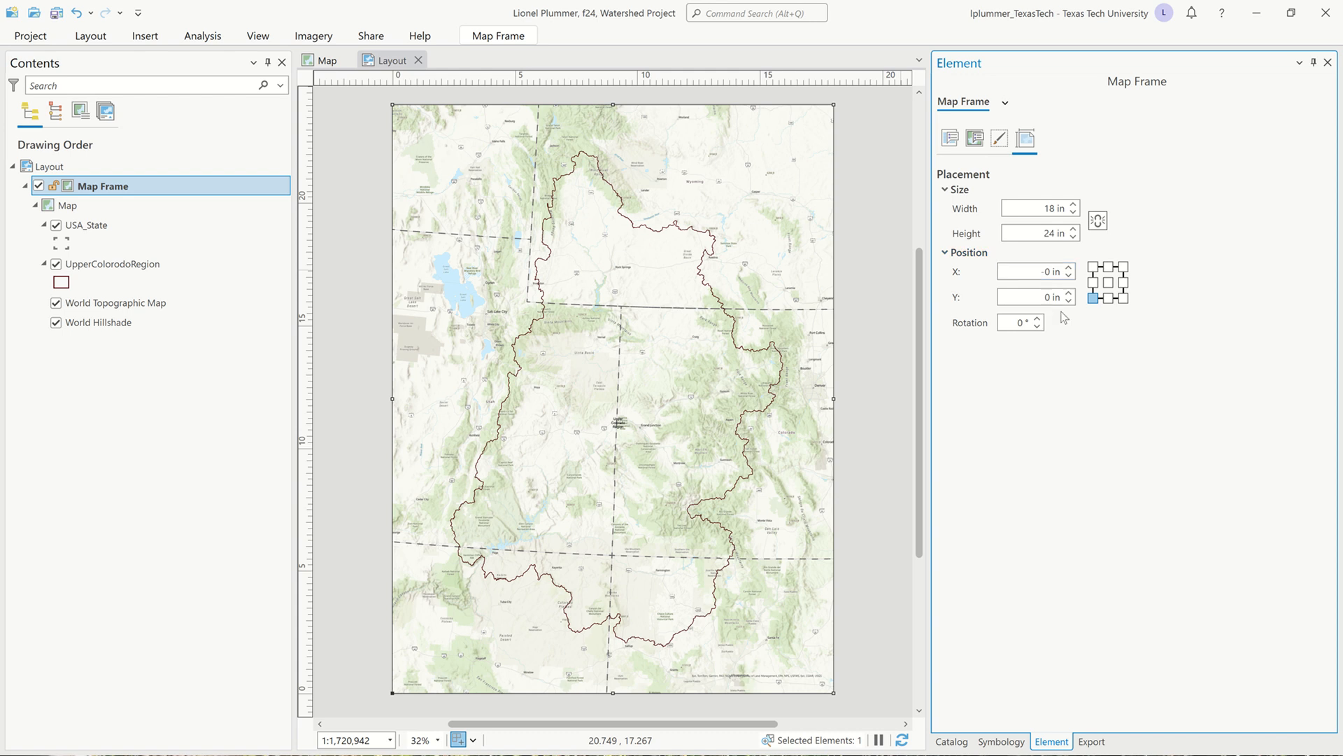
pyautogui.click(1000, 139)
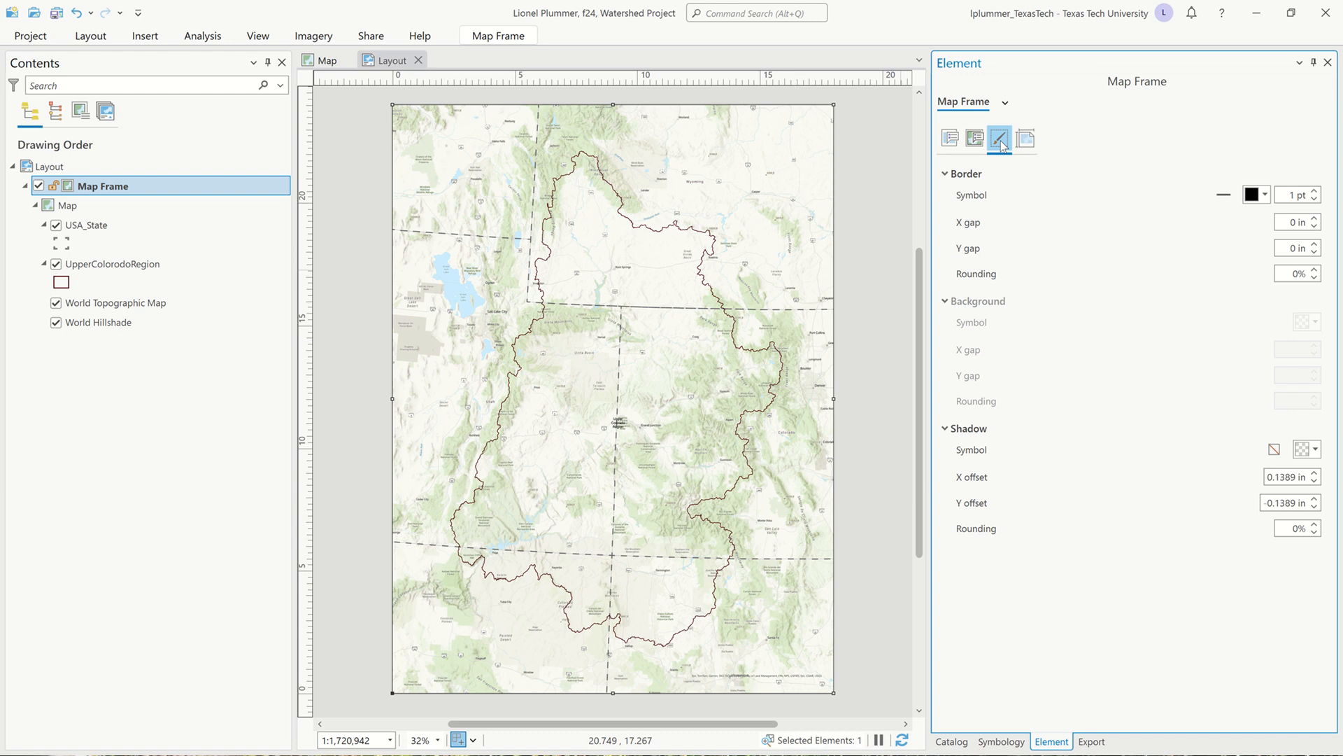
pyautogui.click(1315, 199)
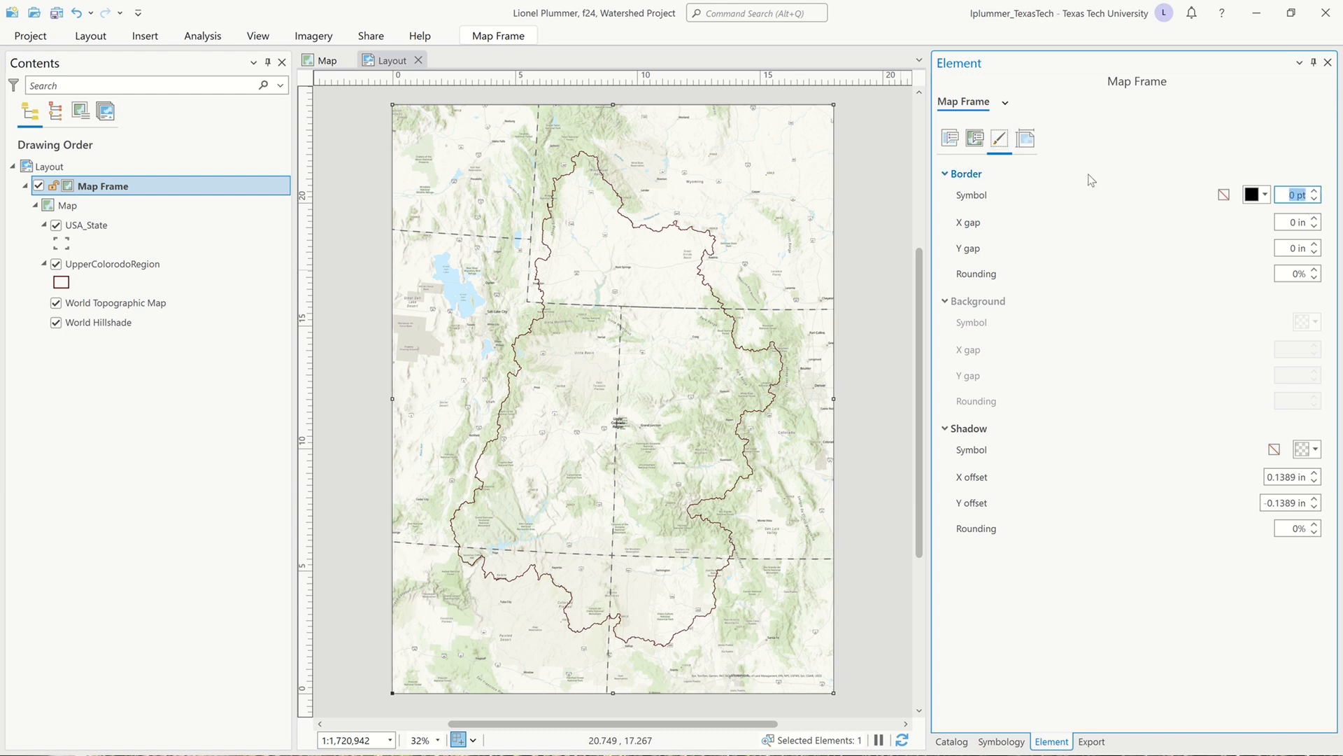
# Set the map frame's scale to 1:1,750,000 in its display options
pyautogui.click(976, 139)
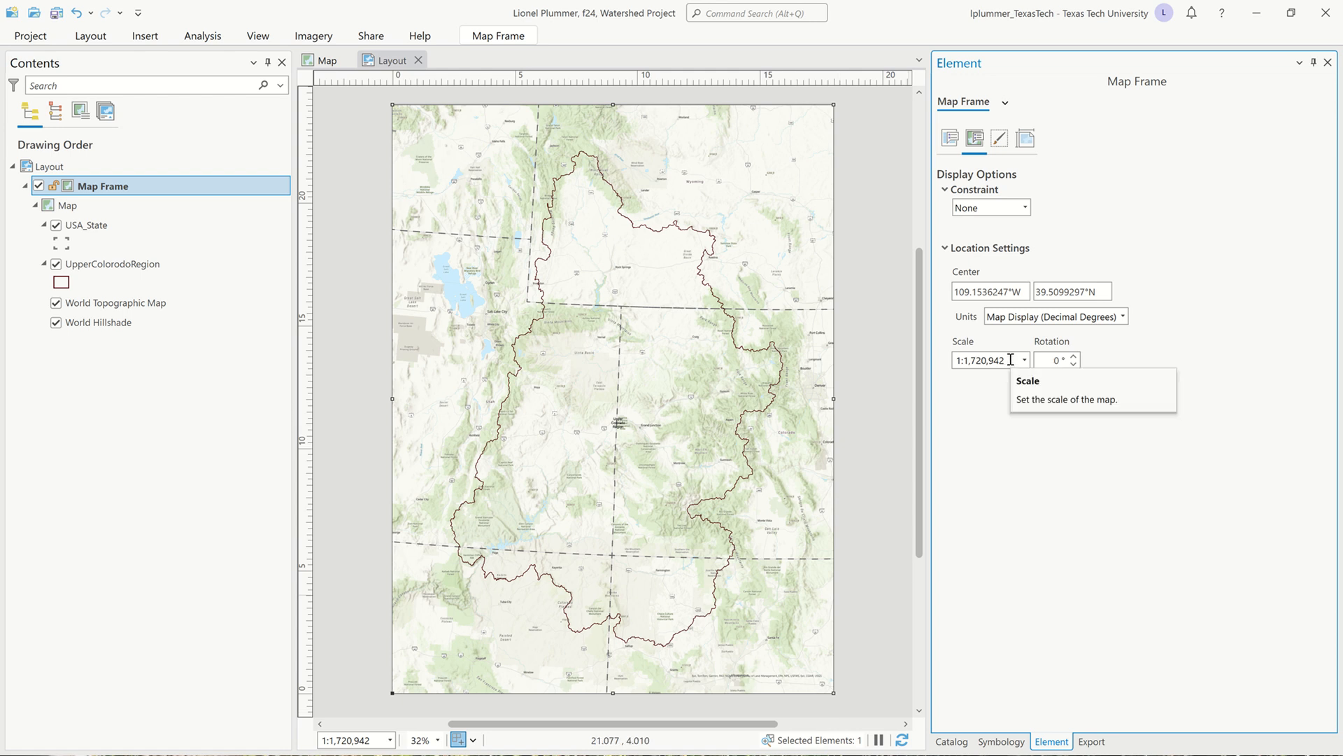
pyautogui.click(972, 360)
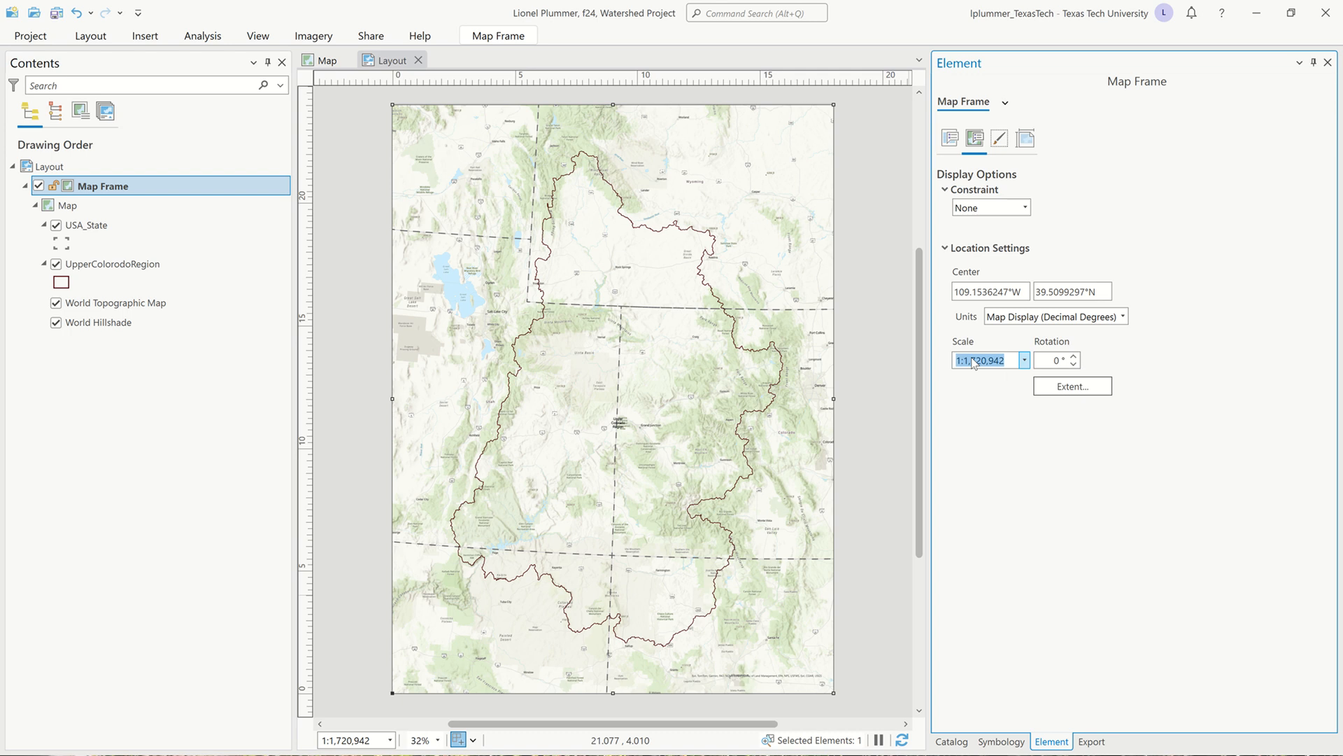
pyautogui.click(973, 359)
pyautogui.moveTo(972, 360); pyautogui.dragTo(1008, 363)
pyautogui.press('BackSpace')
pyautogui.write('750,000')
pyautogui.press('Return')
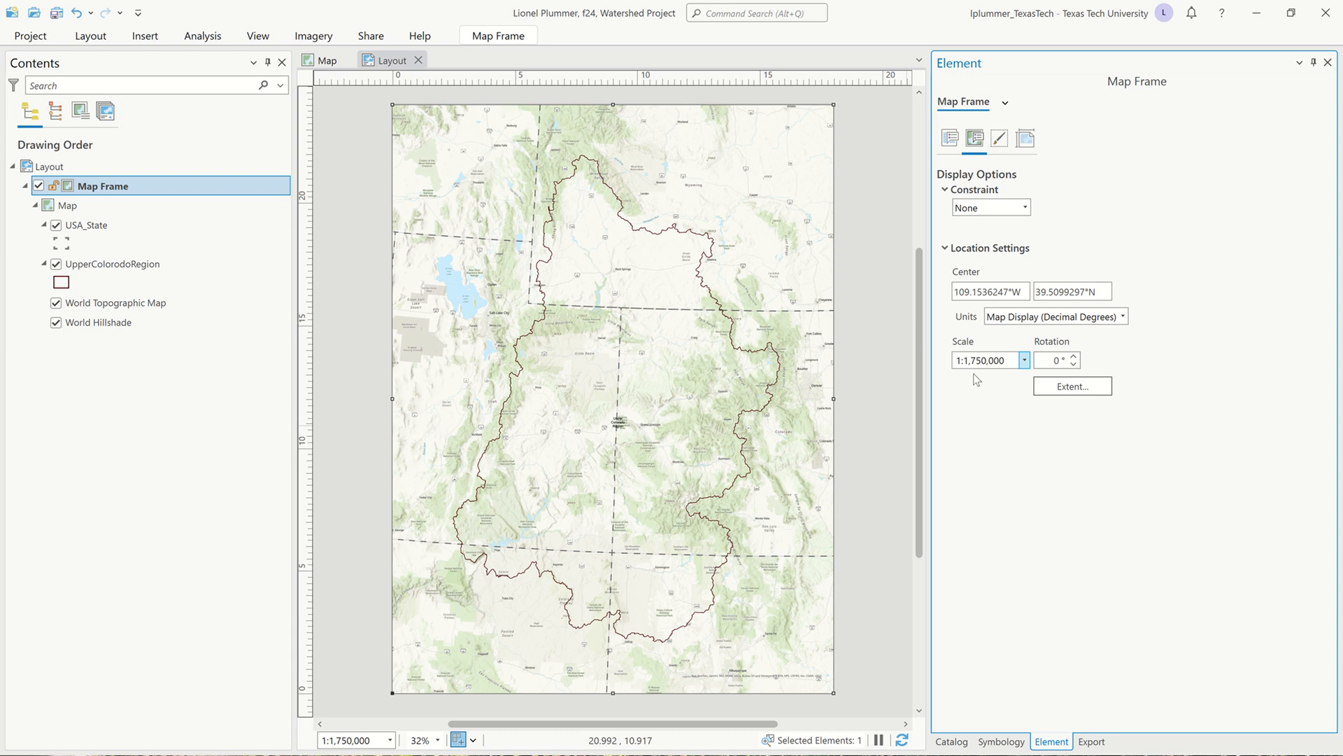
pyautogui.hotkey('ctrl', 'a')
pyautogui.click(987, 397)
# Rotate the map within its frame by 2° and constrain the frame to a fixed center and scale
pyautogui.click(1074, 356)
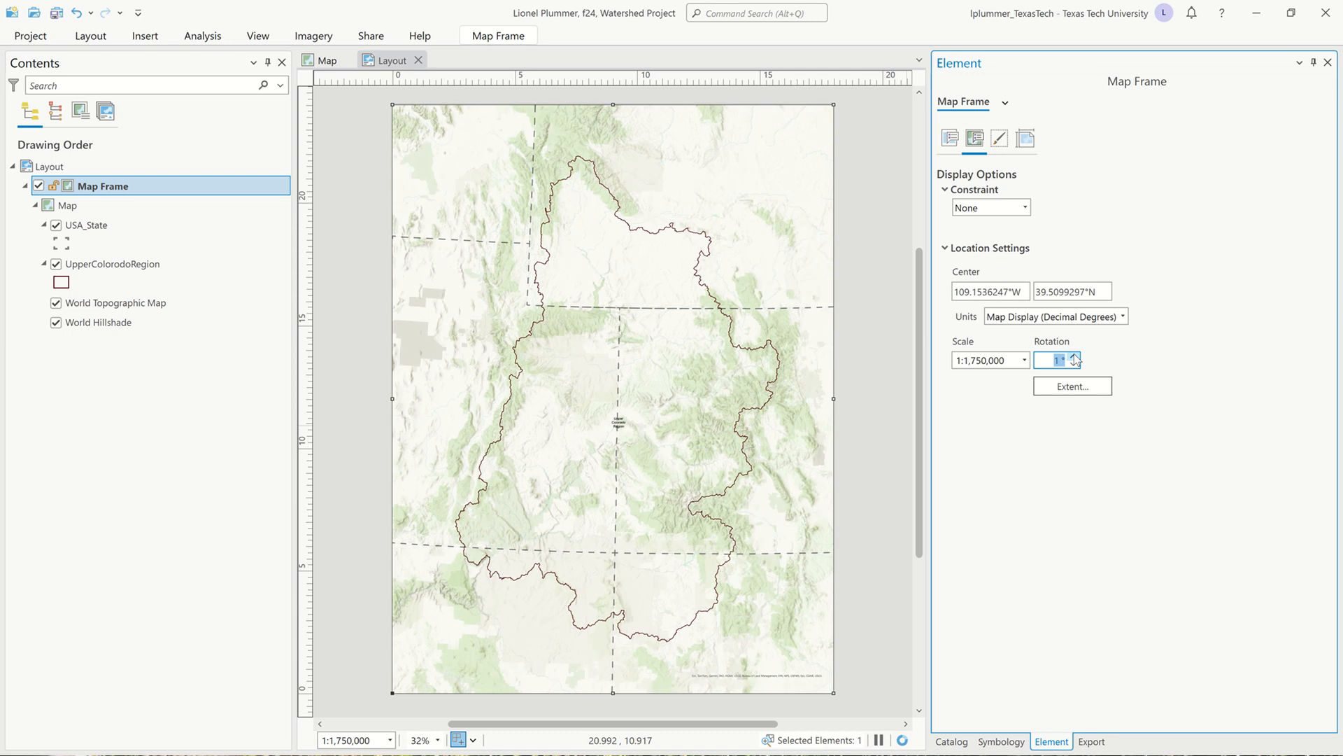
pyautogui.click(1075, 356)
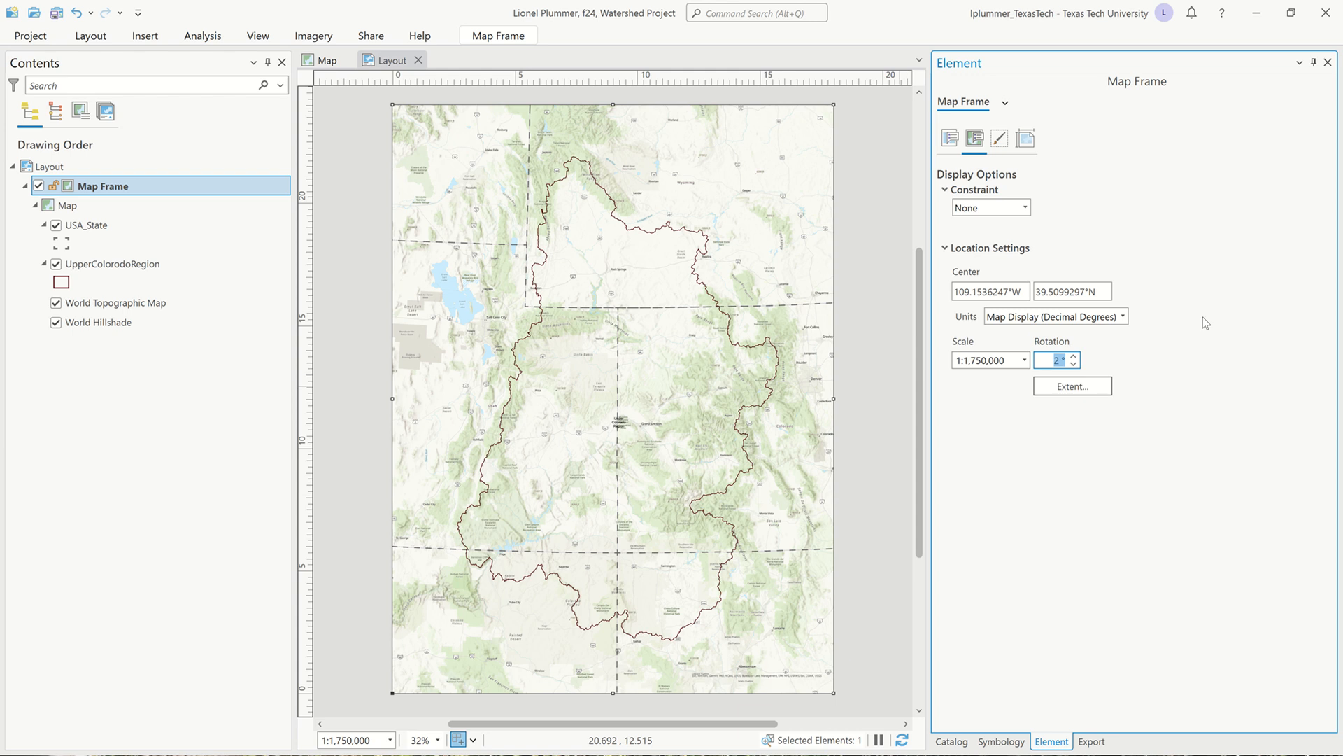
pyautogui.click(1025, 209)
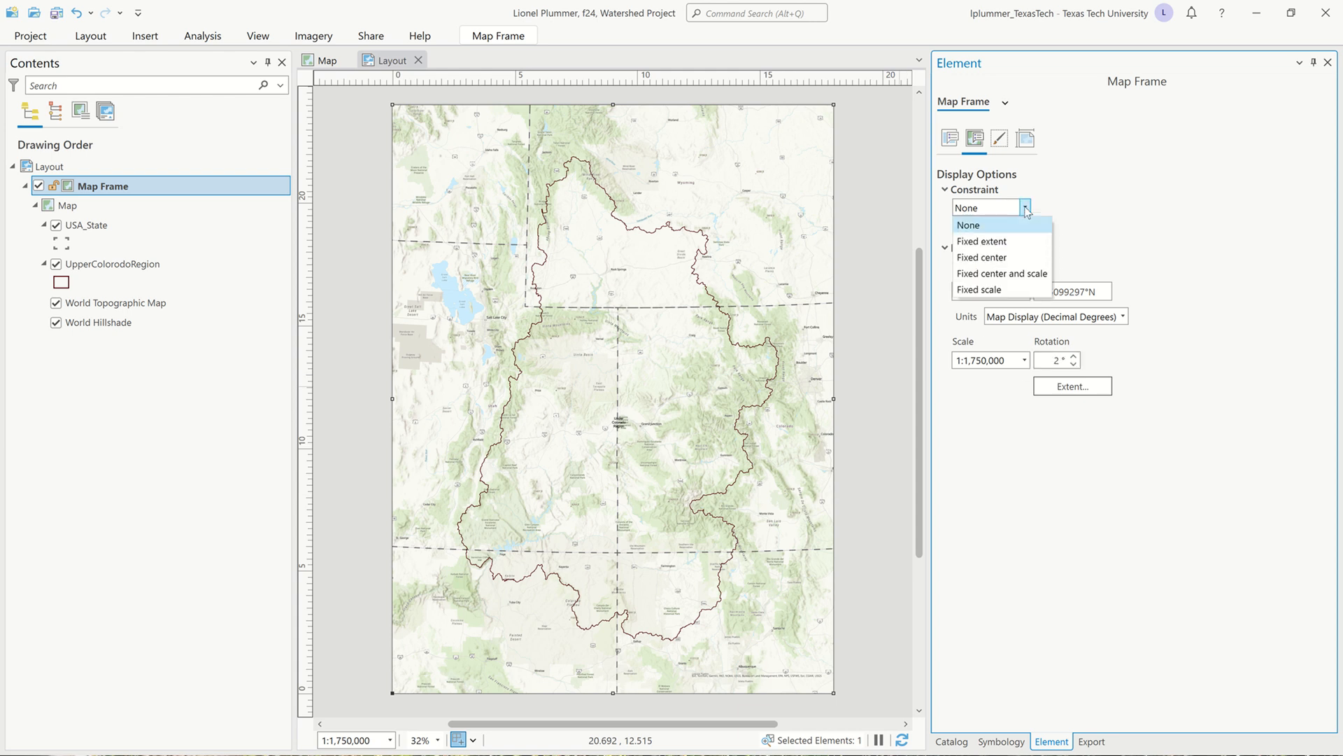
pyautogui.click(1030, 273)
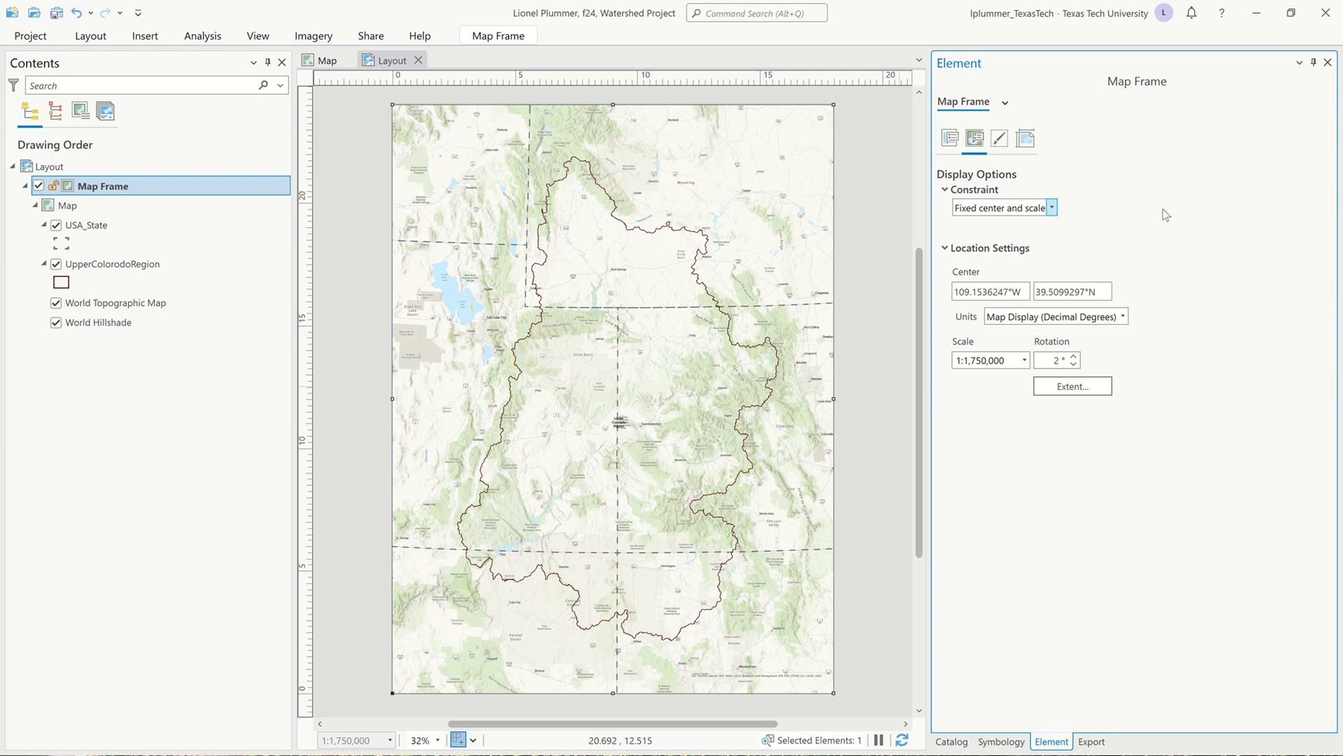
pyautogui.scroll(5, 630, 402)
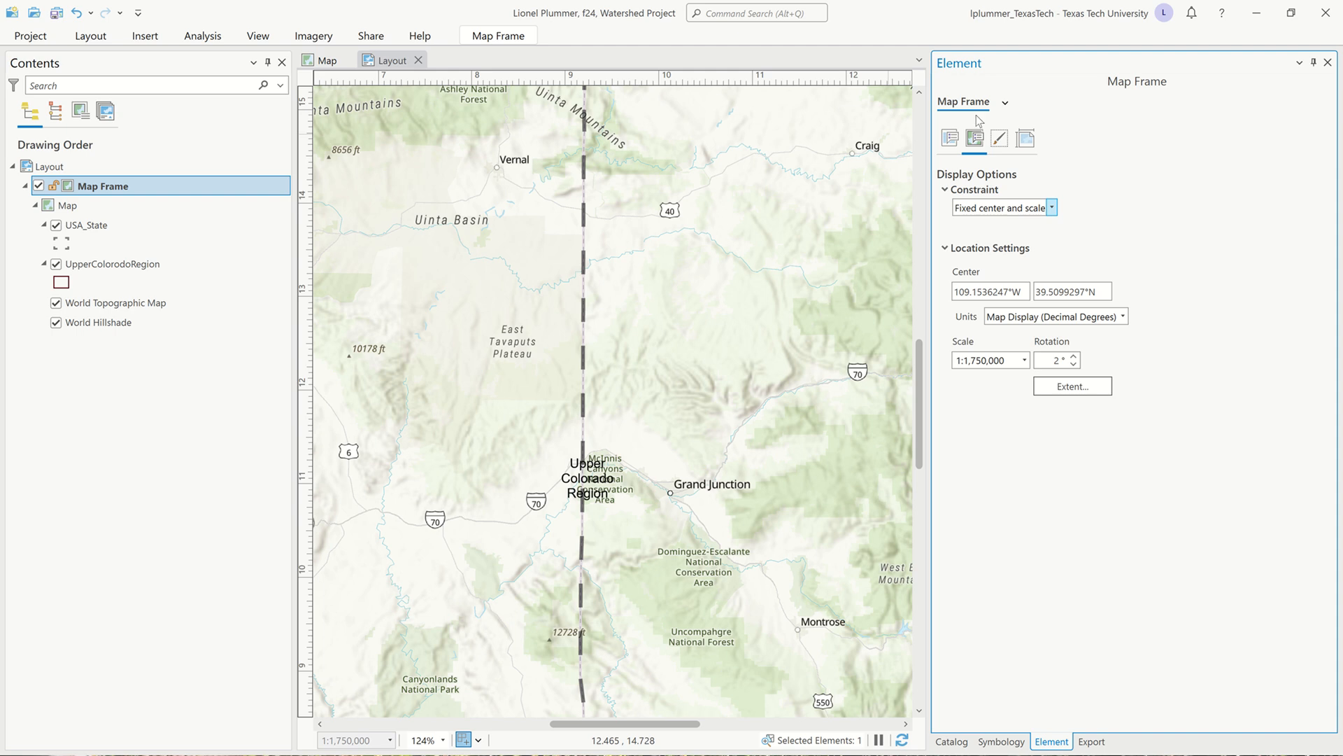
# Rename the map frame as Upper Colorado Region and copy that name
pyautogui.click(950, 138)
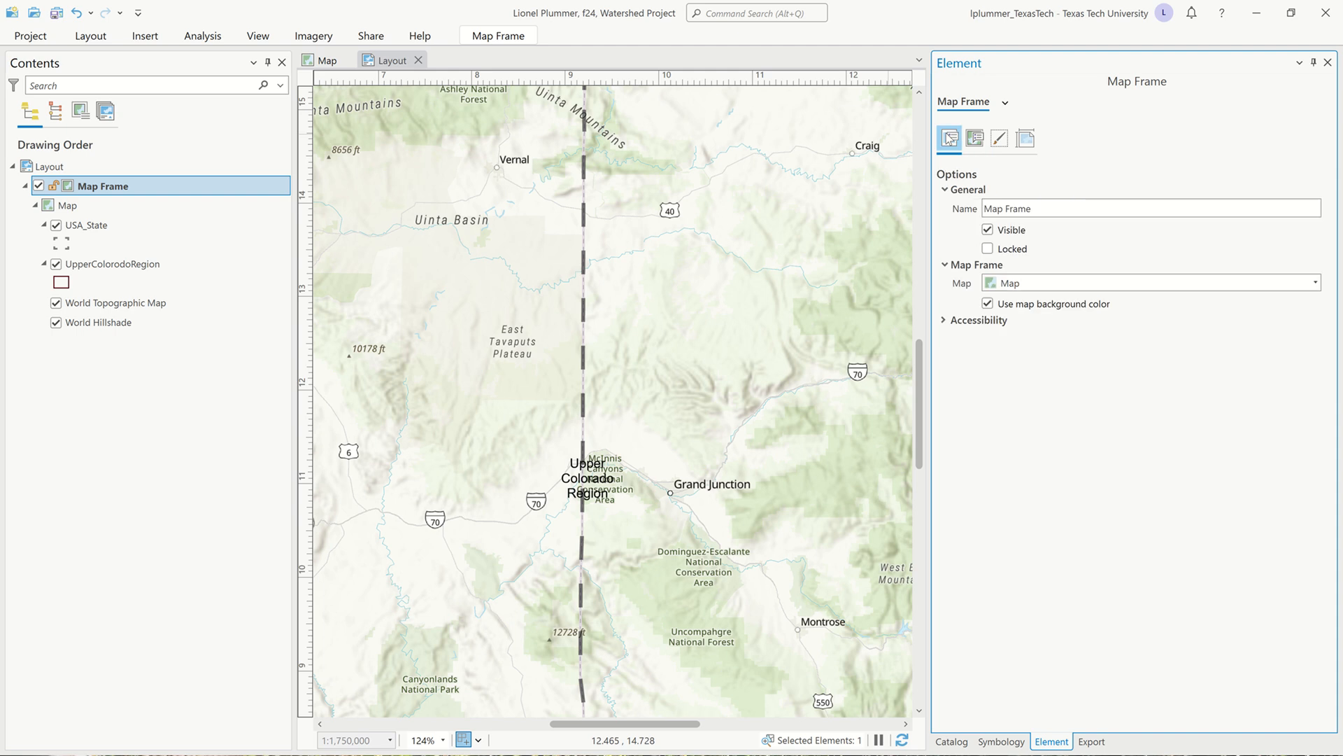
pyautogui.click(1035, 209)
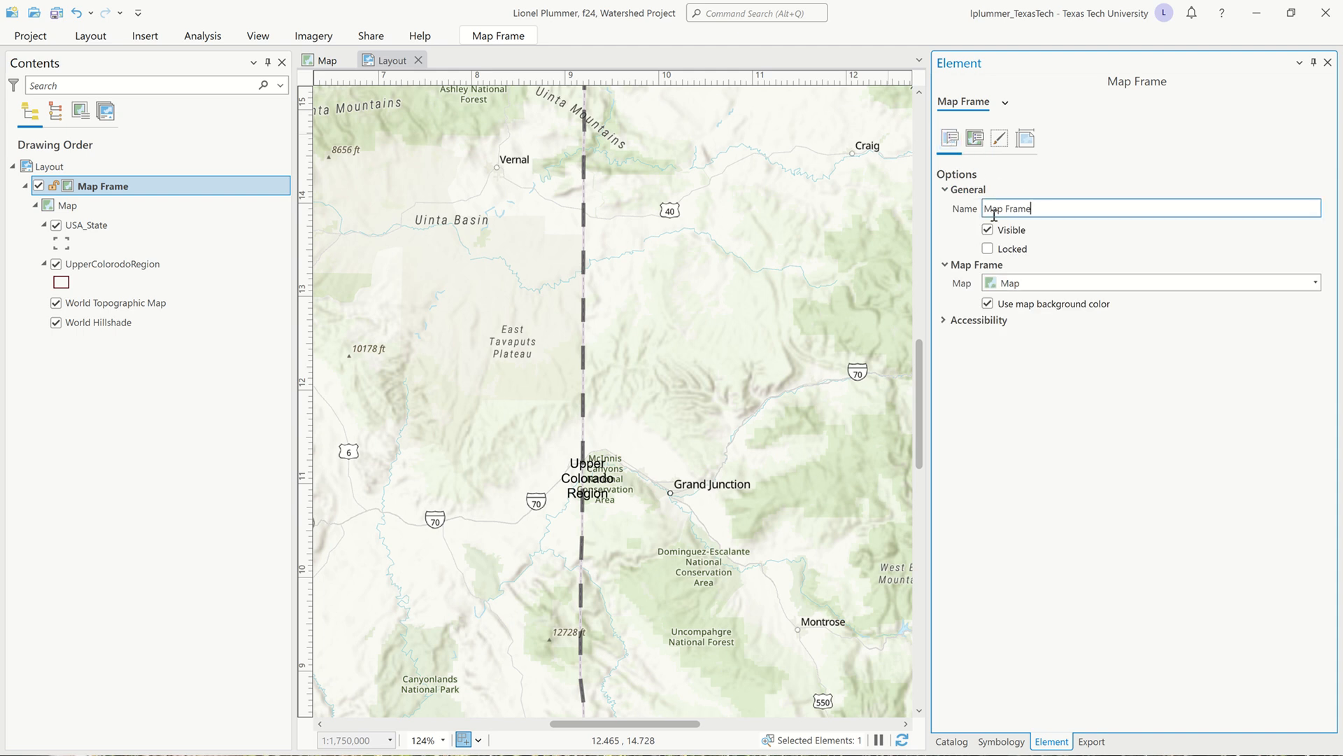
pyautogui.moveTo(994, 216); pyautogui.dragTo(949, 215)
pyautogui.write('Upper Colorado Region')
pyautogui.hotkey('ctrl', 'a')
pyautogui.hotkey('ctrl', 'c')
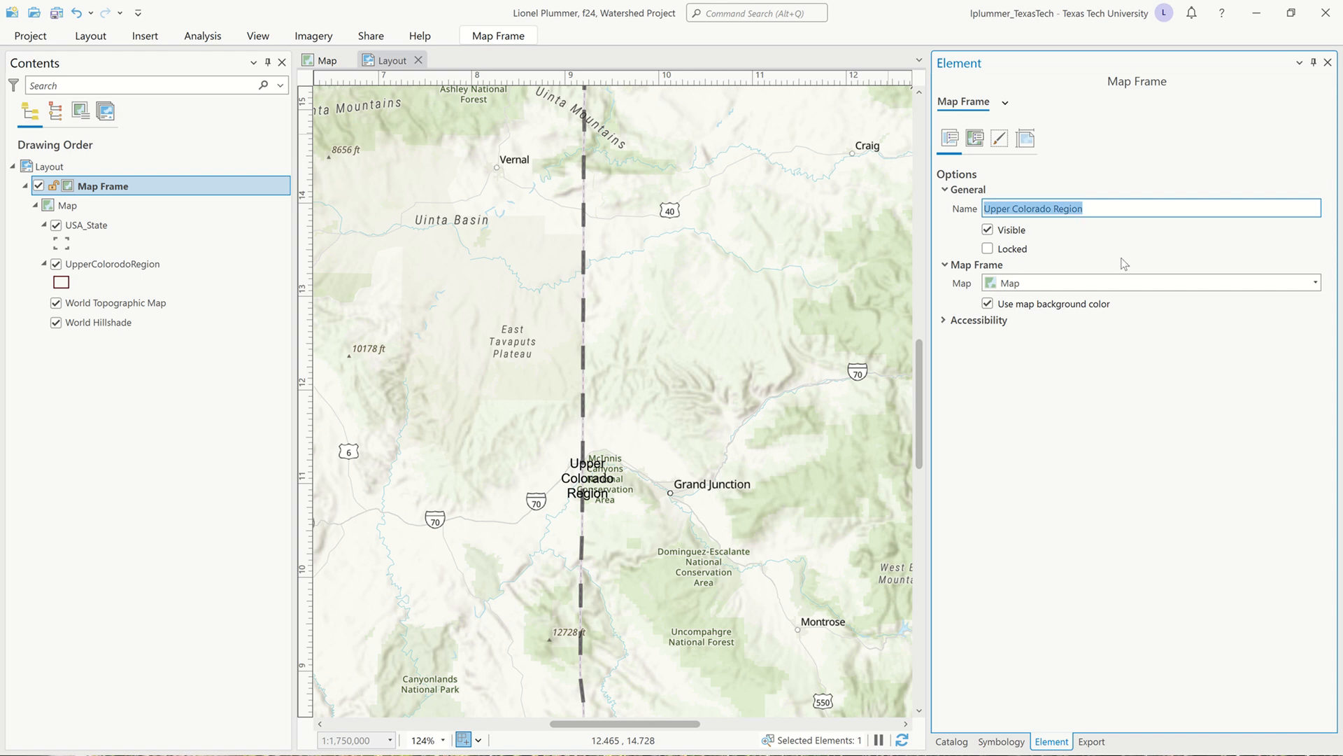
pyautogui.click(87, 193)
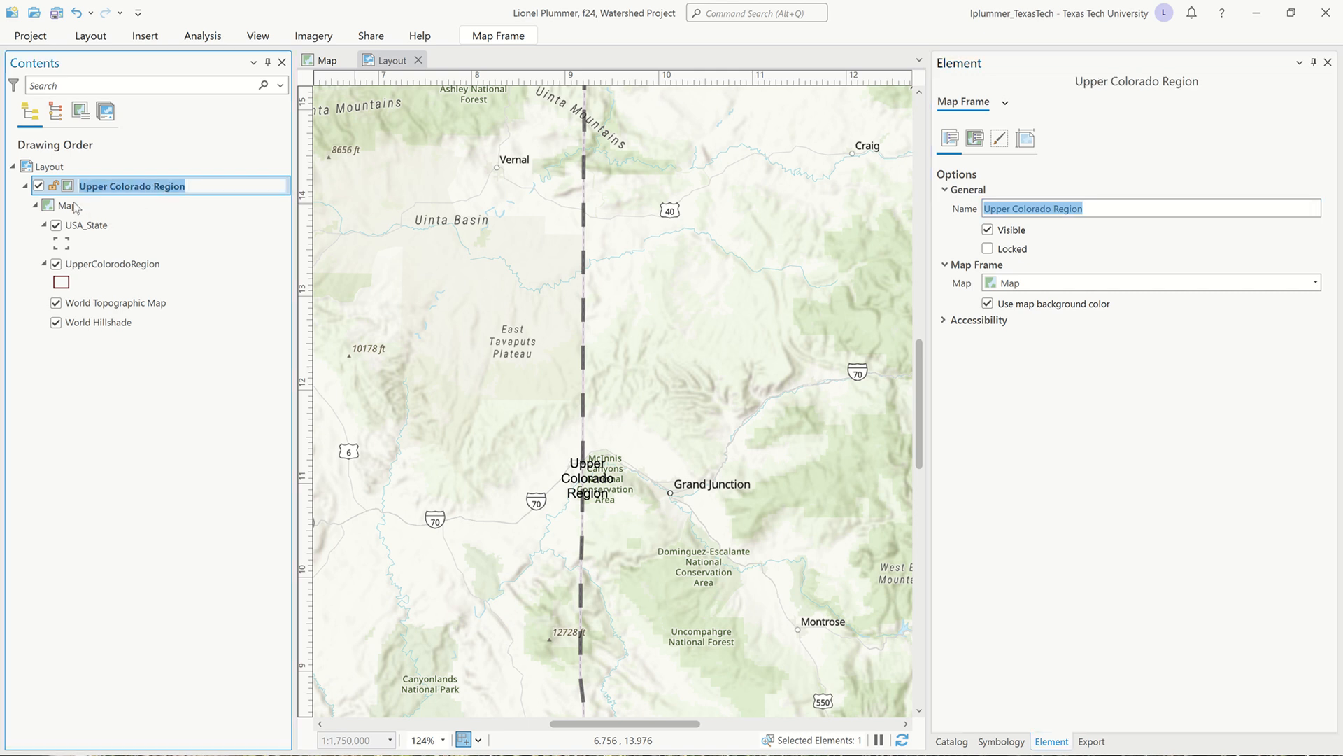
# Rename the map inside the frame as Upper Colorado Region, using the copied name
pyautogui.click(68, 213)
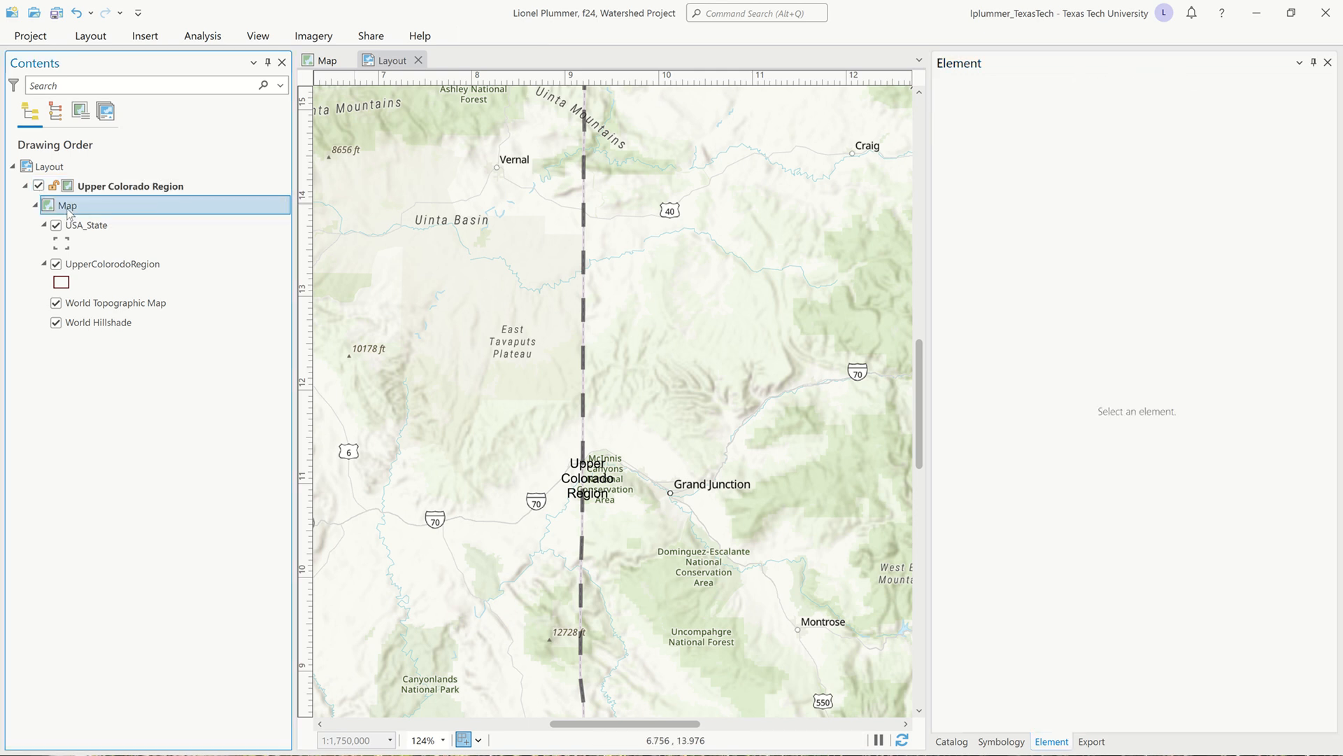
pyautogui.click(69, 212)
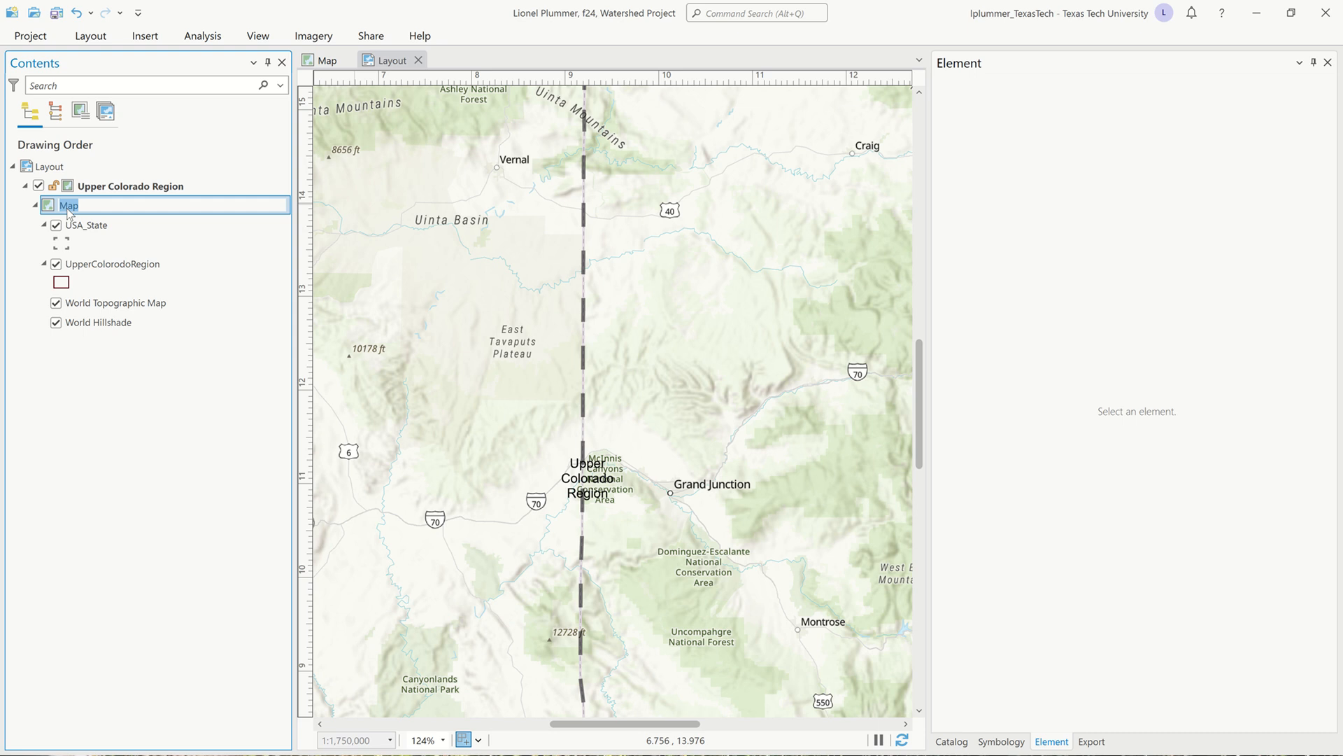
pyautogui.hotkey('ctrl', 'v')
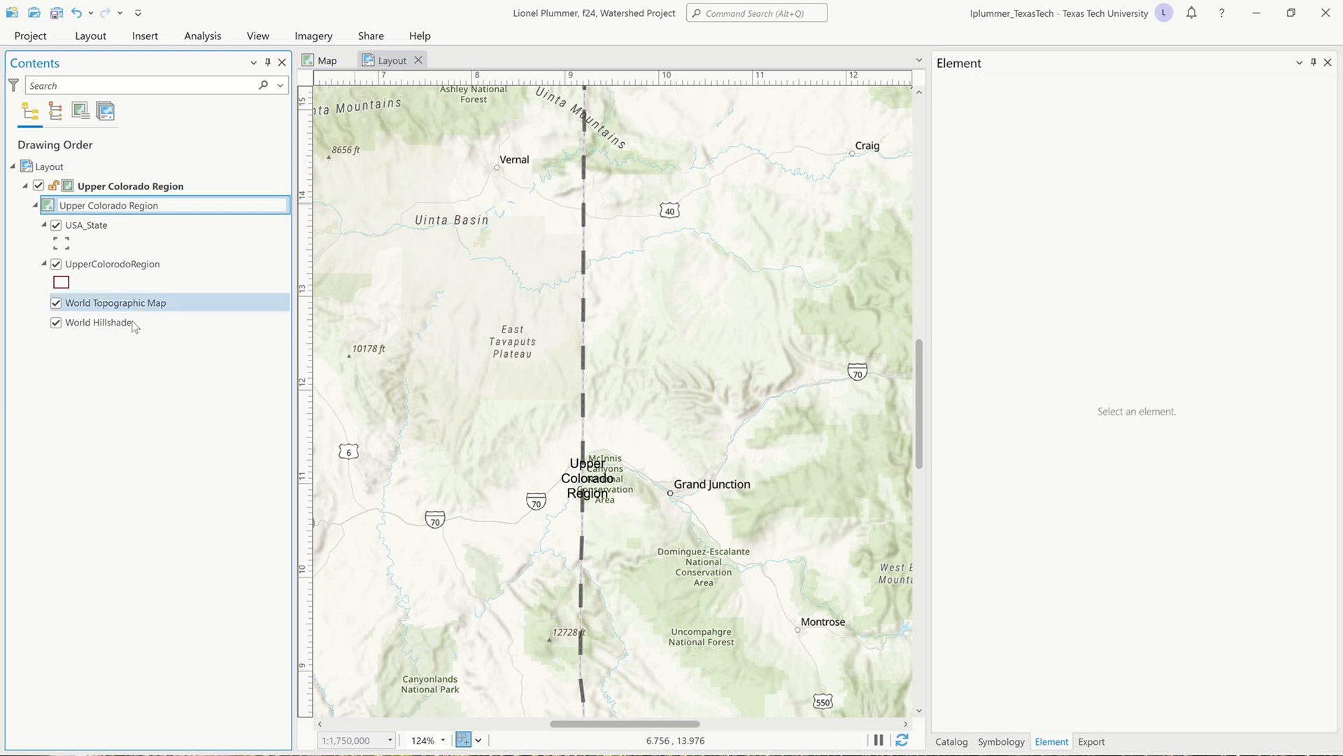
pyautogui.press('Return')
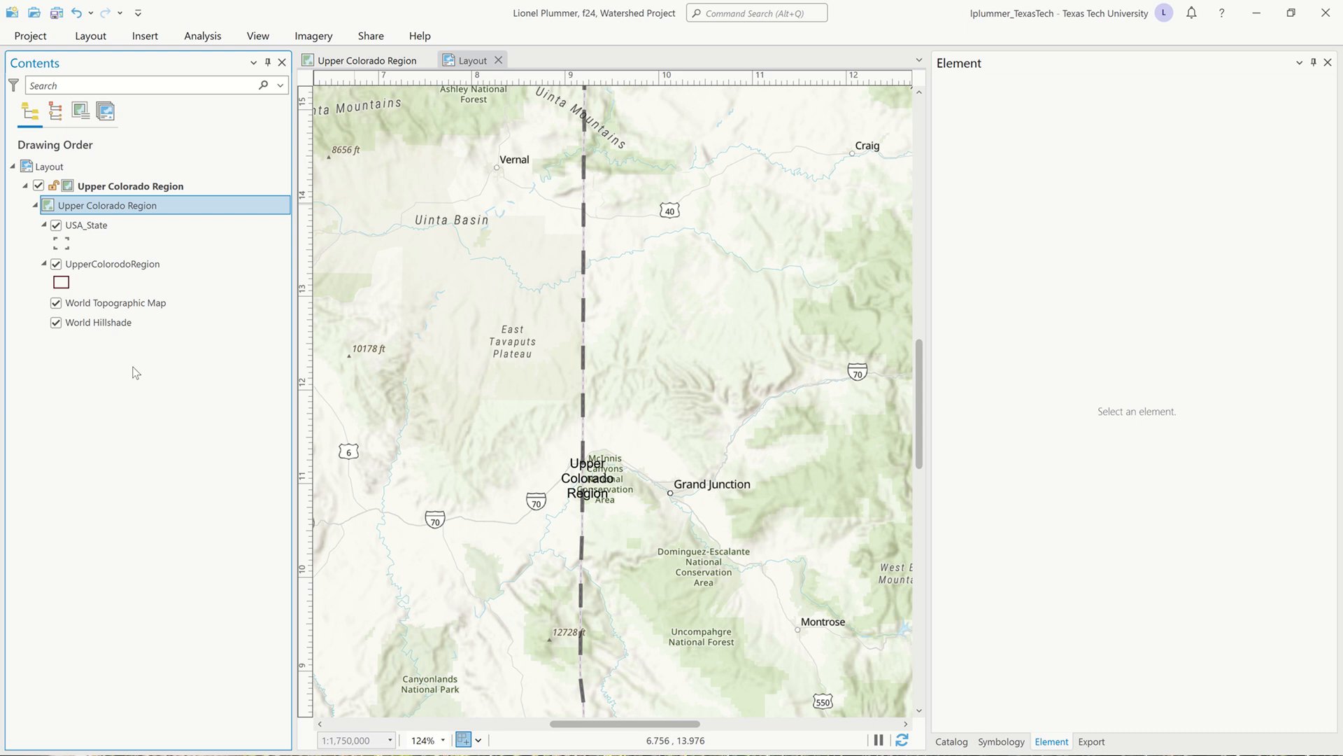
# Rename the layout as Upper CO
pyautogui.click(51, 171)
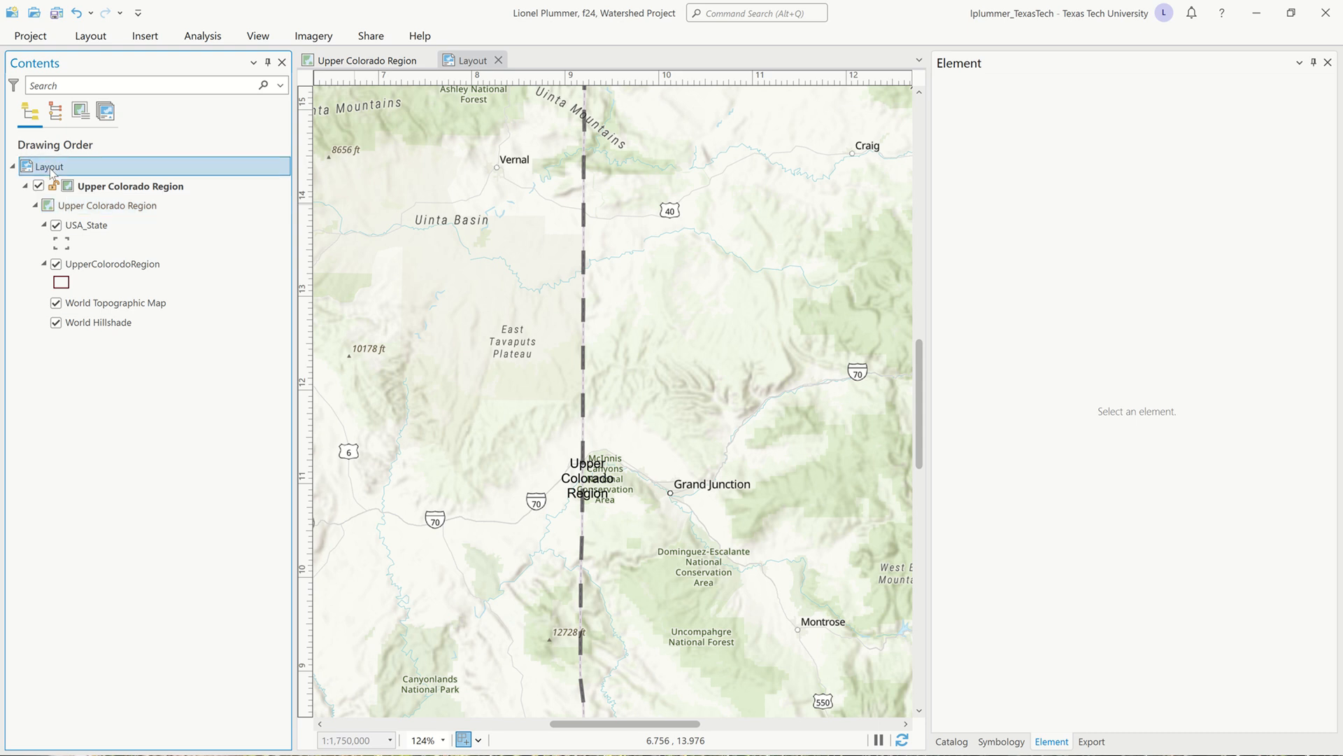
pyautogui.click(51, 171)
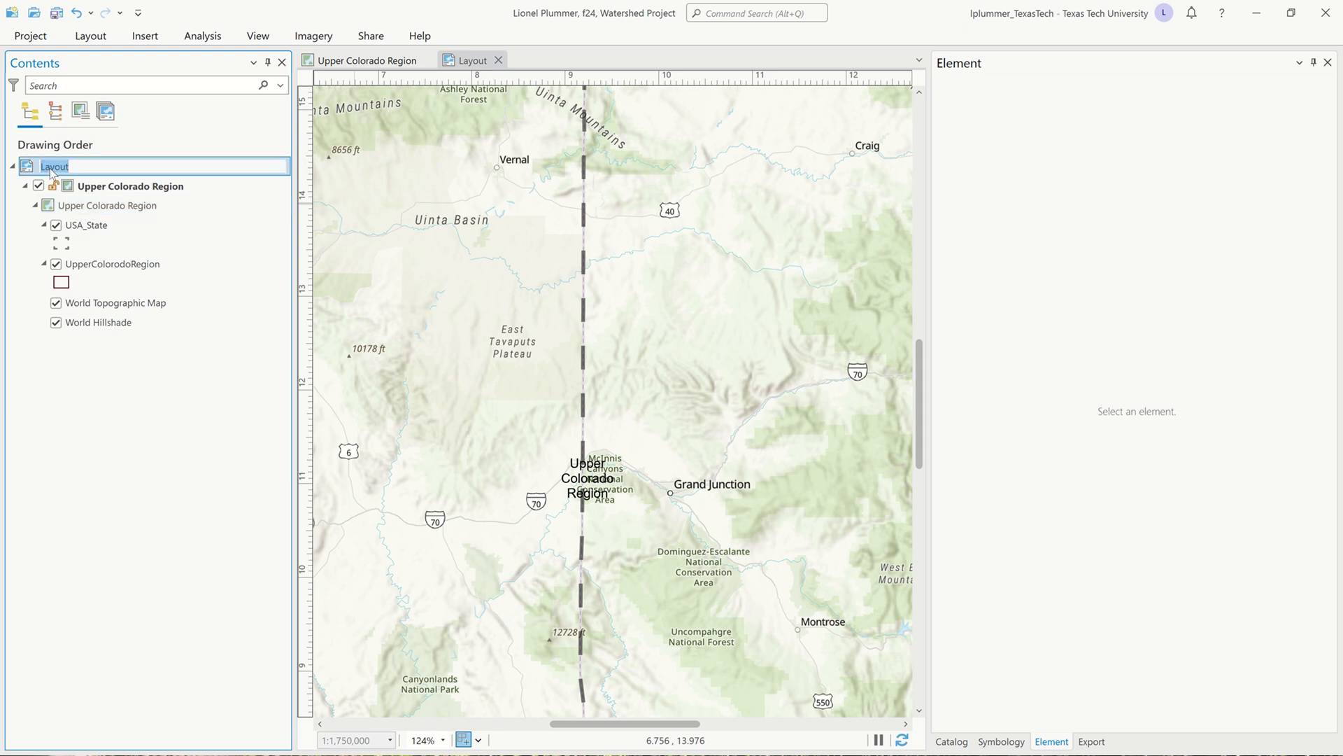
pyautogui.hotkey('ctrl', 'v')
pyautogui.doubleClick(130, 167)
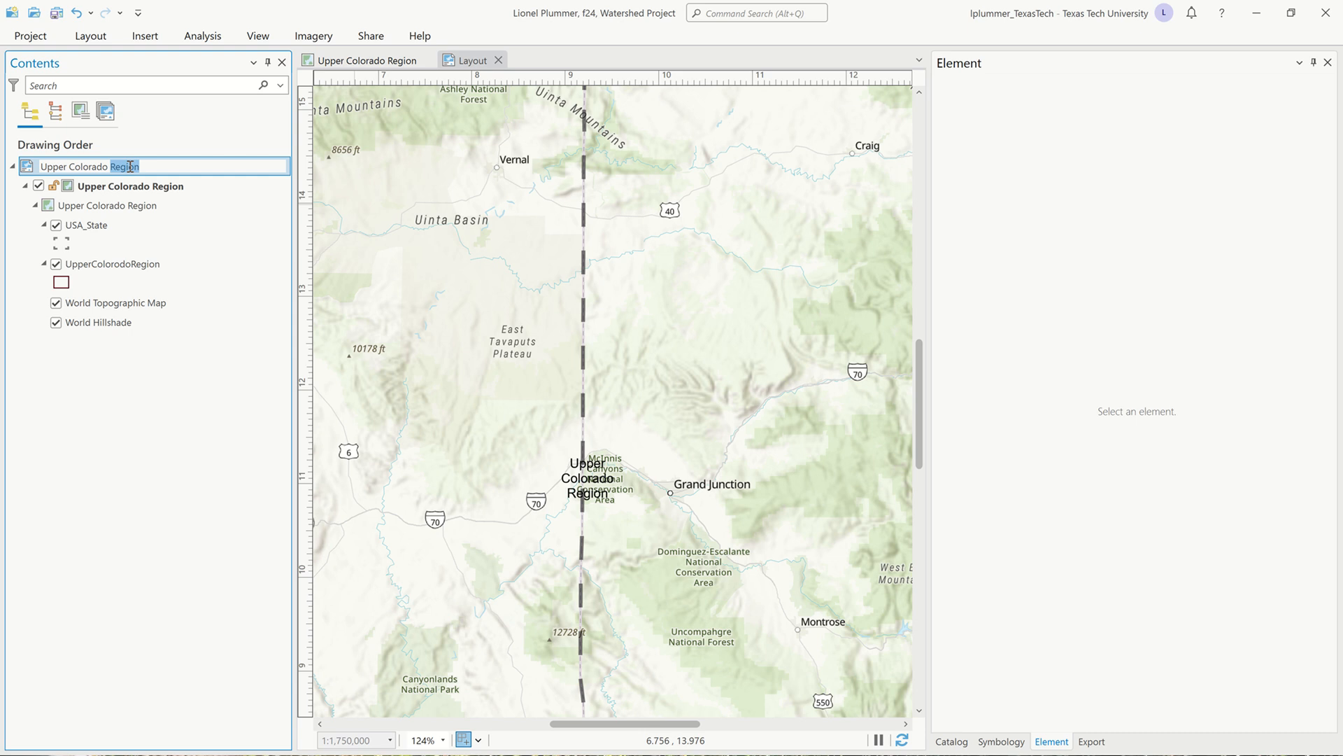
pyautogui.press('BackSpace')
pyautogui.press('BackSpace')
pyautogui.press('BackSpace')
pyautogui.press('BackSpace')
pyautogui.press('BackSpace')
pyautogui.press('BackSpace')
pyautogui.press('BackSpace')
pyautogui.press('BackSpace')
pyautogui.press('BackSpace')
pyautogui.write('CO')
pyautogui.press('Return')
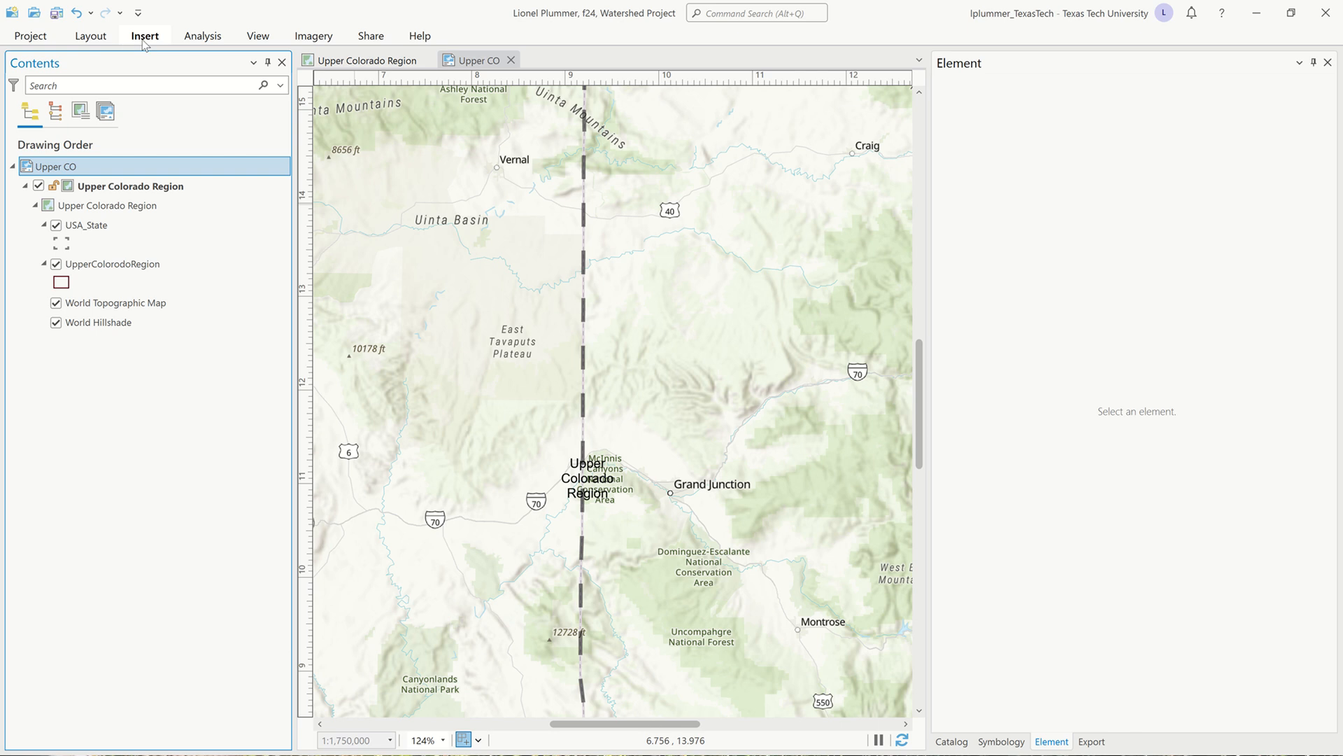
# Fit the full layout page in the view and save the project
pyautogui.click(90, 36)
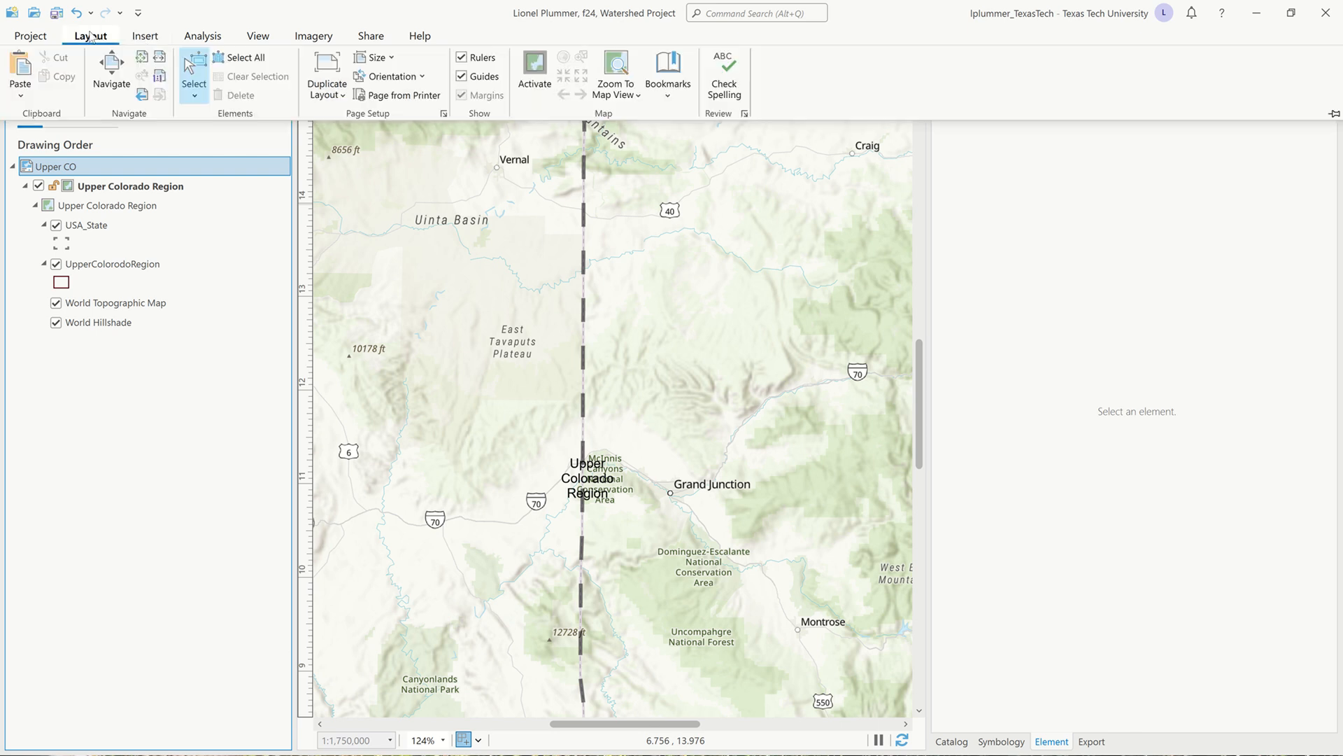
pyautogui.click(141, 56)
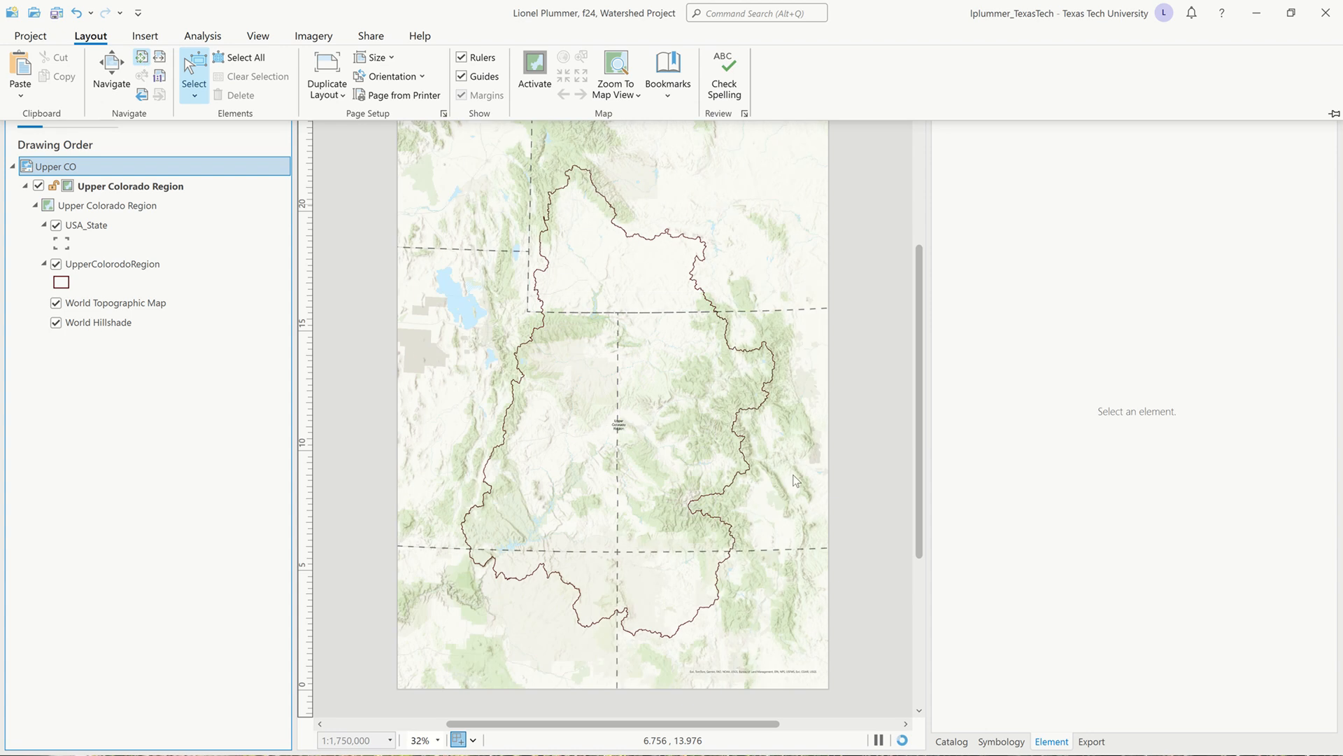
pyautogui.hotkey('ctrl', 's')
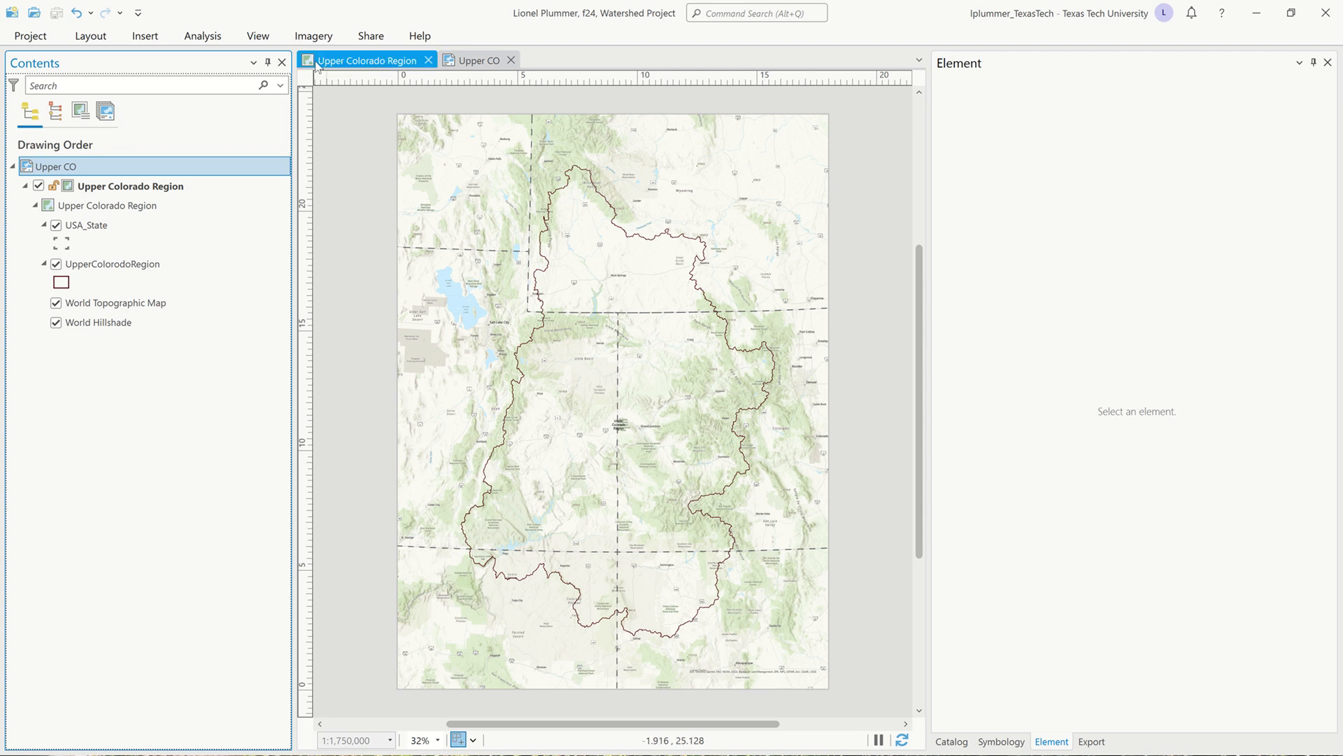
# Insert the layout's Service Layer Credits as dynamic text in a small box just off the page, beside its upper right corner
pyautogui.click(142, 38)
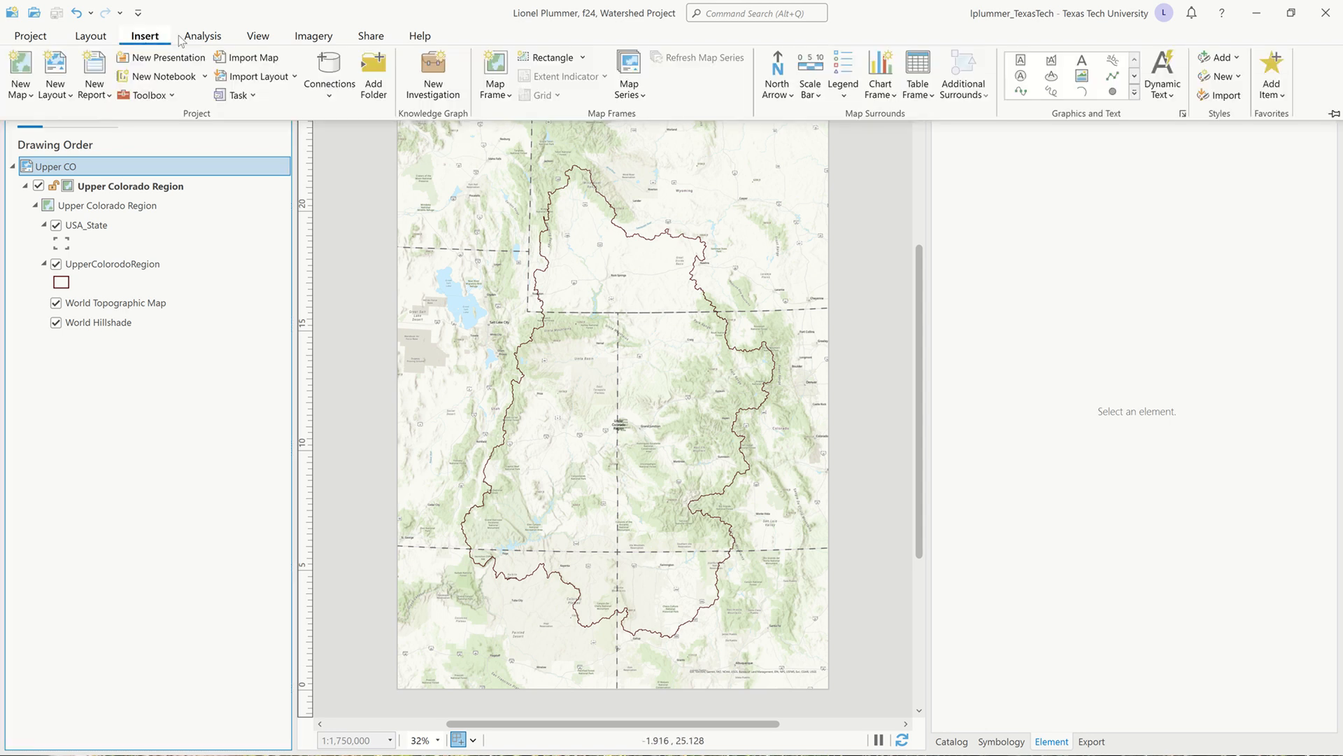
pyautogui.click(1175, 97)
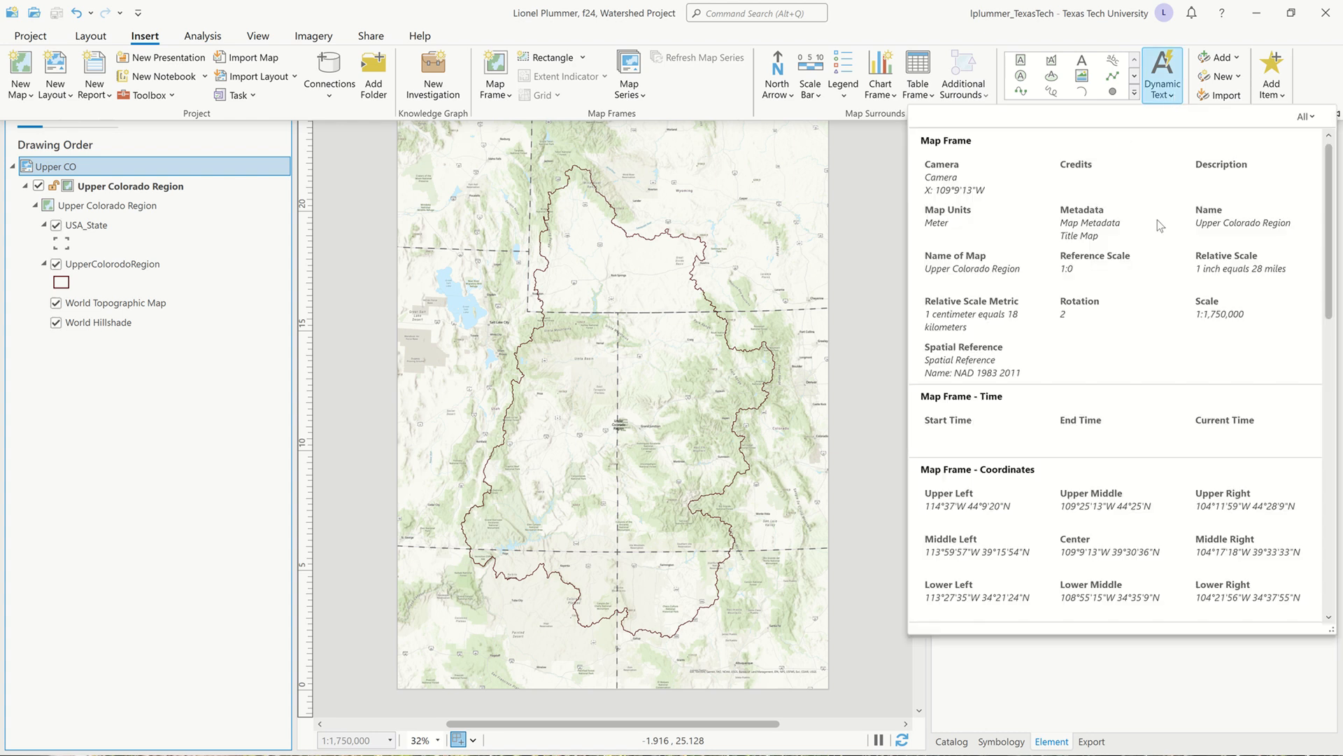
pyautogui.scroll(-6, 1127, 450)
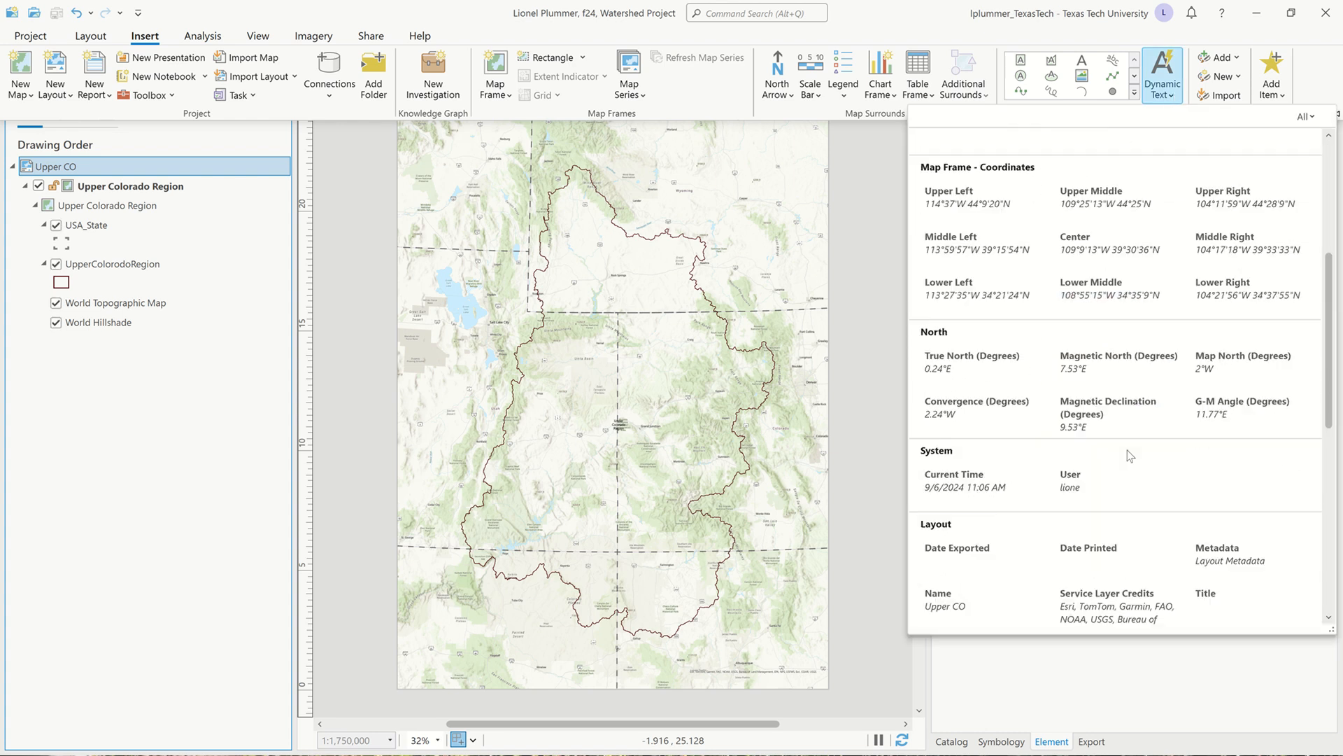
pyautogui.scroll(-1, 1127, 450)
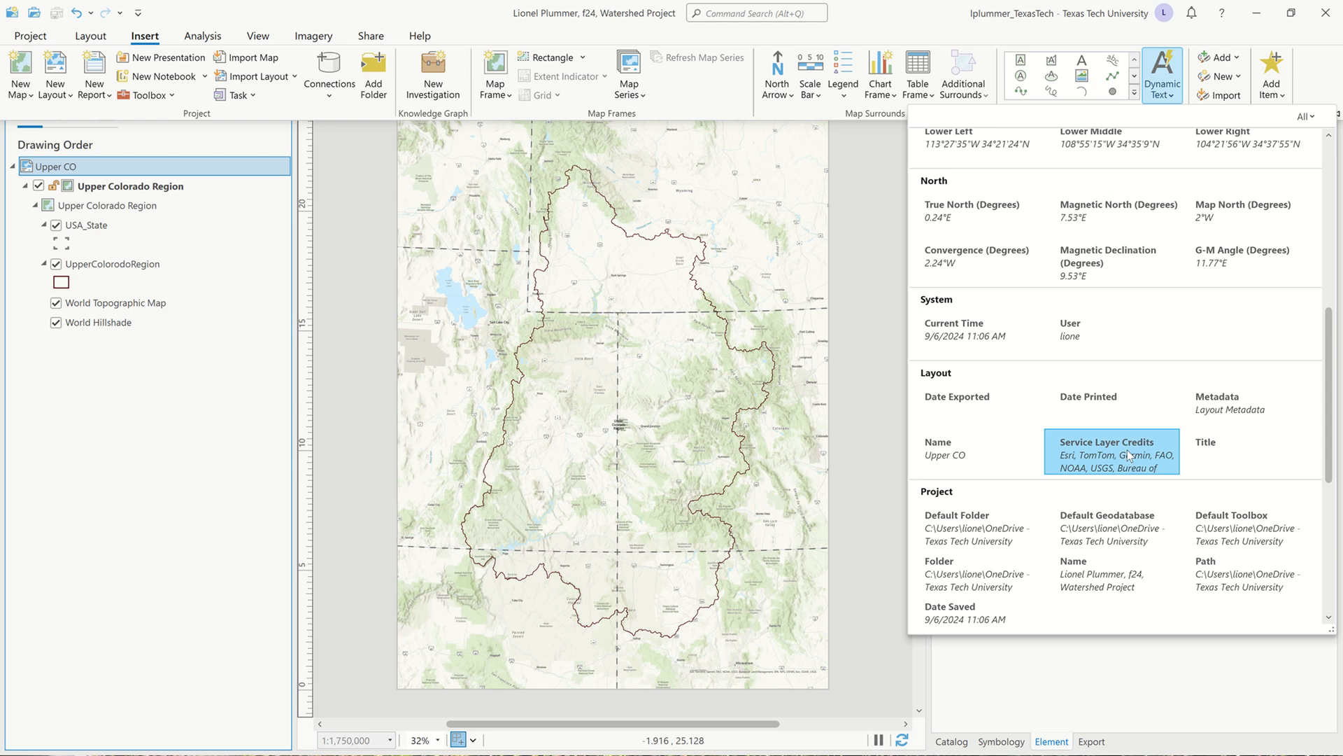
pyautogui.click(1127, 451)
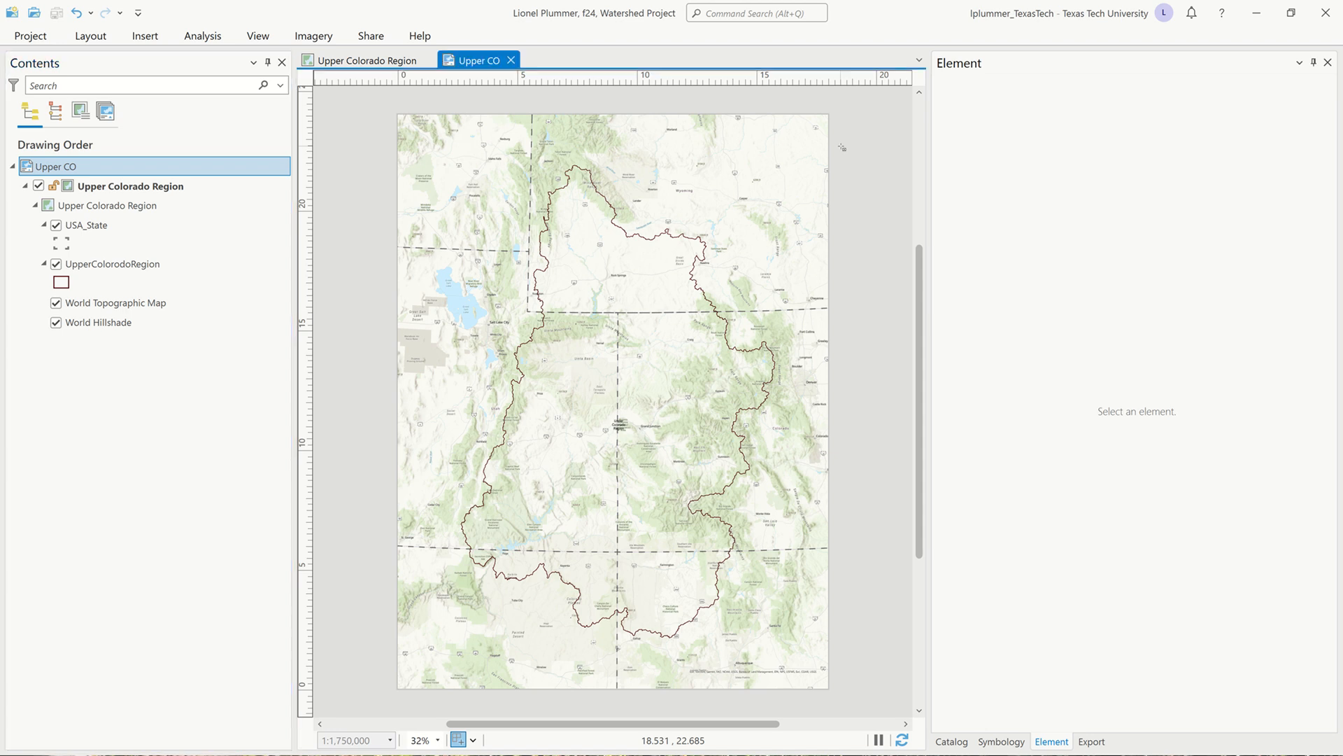
pyautogui.moveTo(842, 147); pyautogui.dragTo(890, 169)
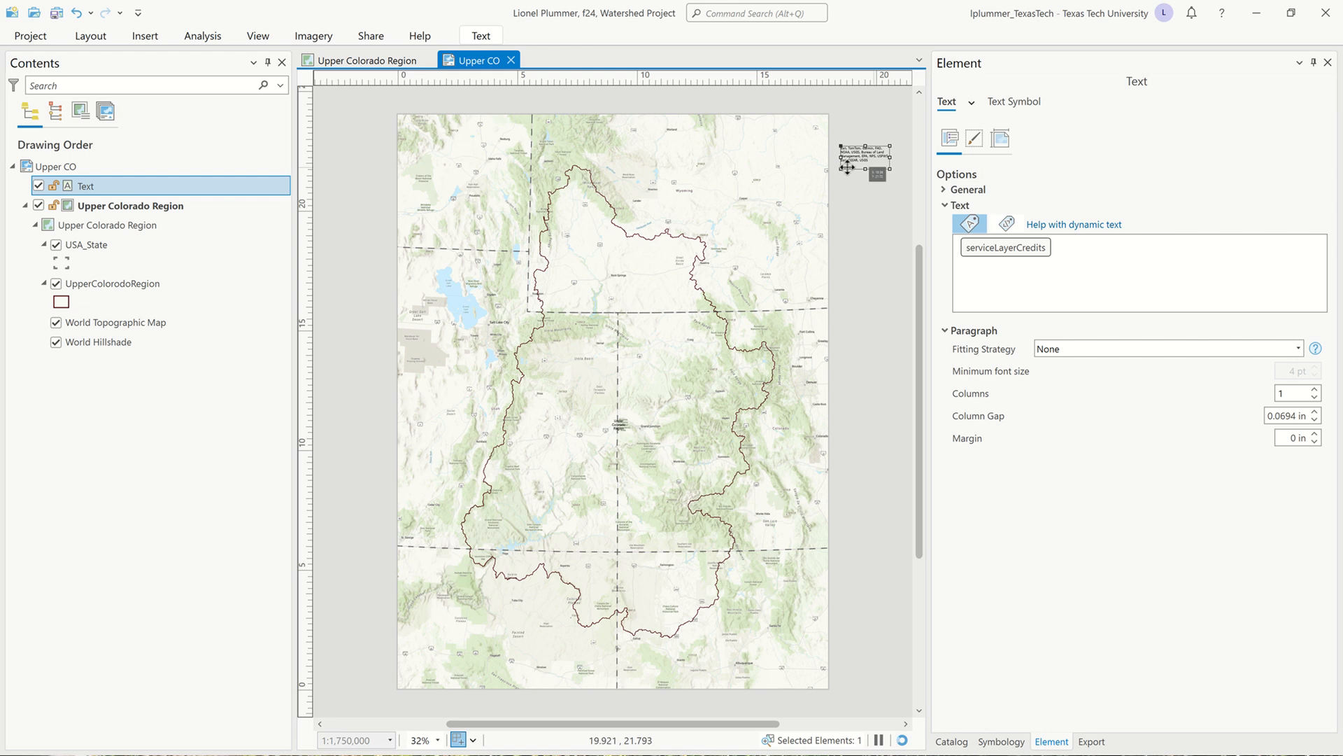
# Rename the service layer credits text element as credits
pyautogui.click(89, 193)
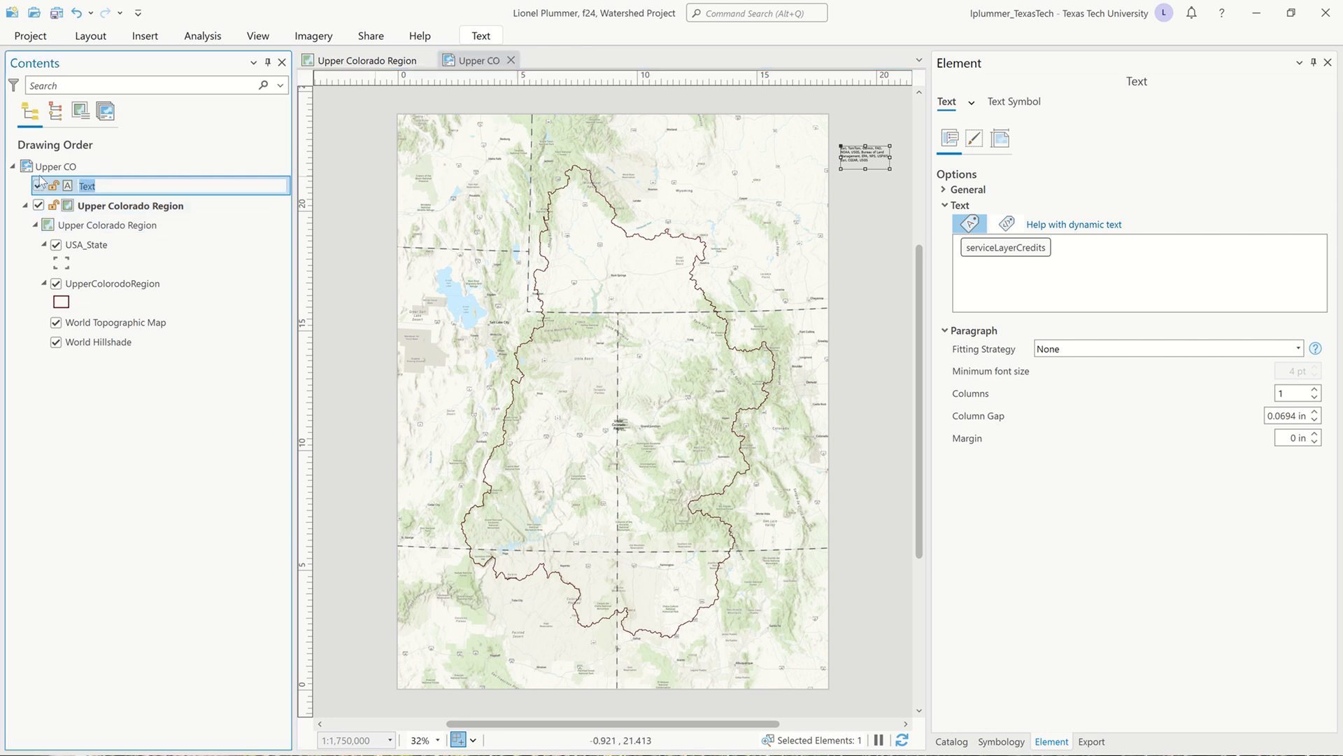
pyautogui.press('BackSpace')
pyautogui.press('BackSpace')
pyautogui.press('BackSpace')
pyautogui.press('BackSpace')
pyautogui.write('click')
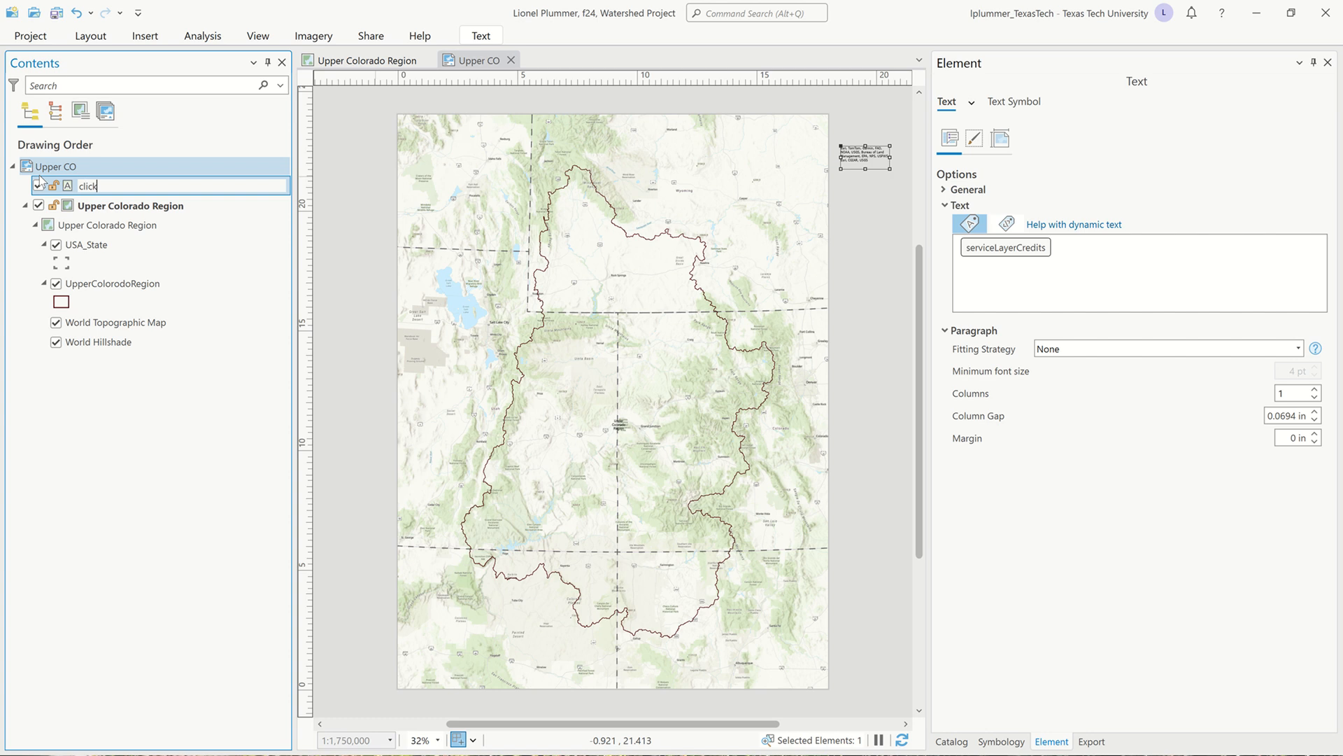
pyautogui.press('BackSpace')
pyautogui.press('BackSpace')
pyautogui.press('BackSpace')
pyautogui.press('BackSpace')
pyautogui.write('redits')
pyautogui.press('Return')
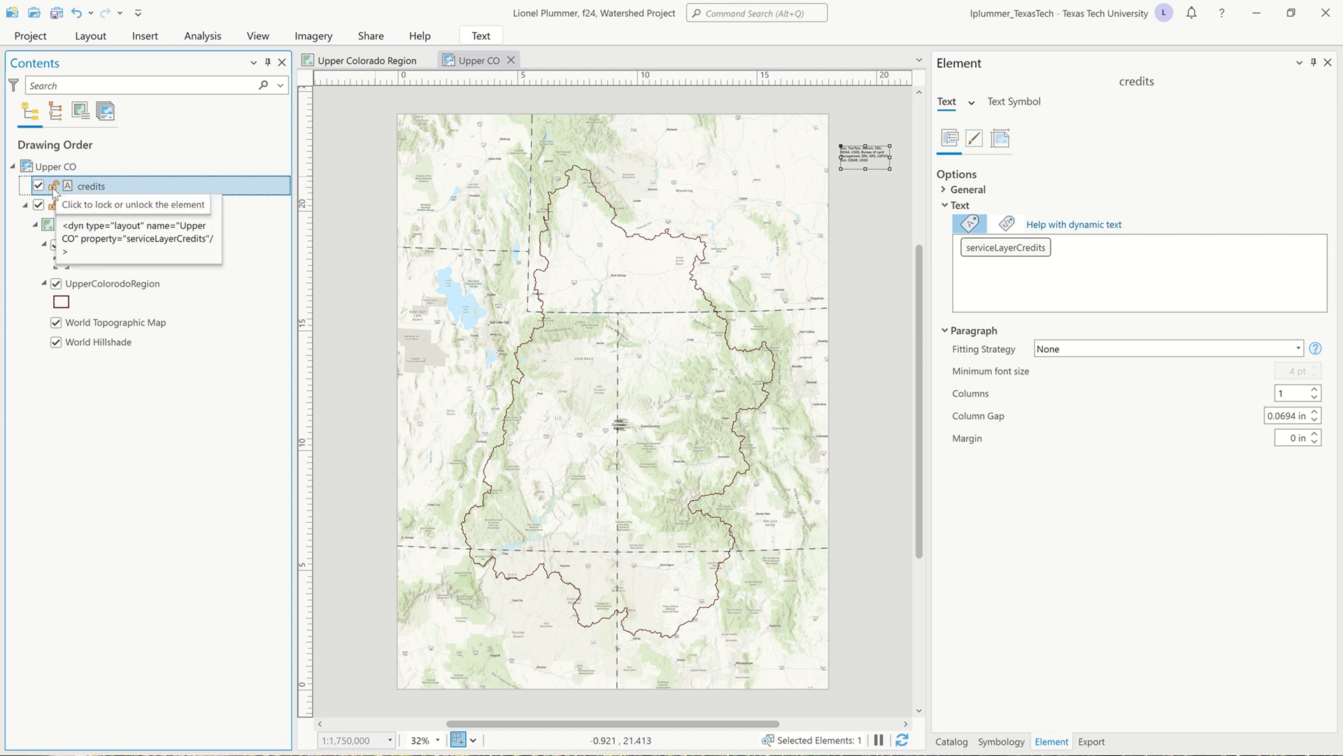
# Lock the credits text element, turn off its visibility and save the project
pyautogui.click(54, 187)
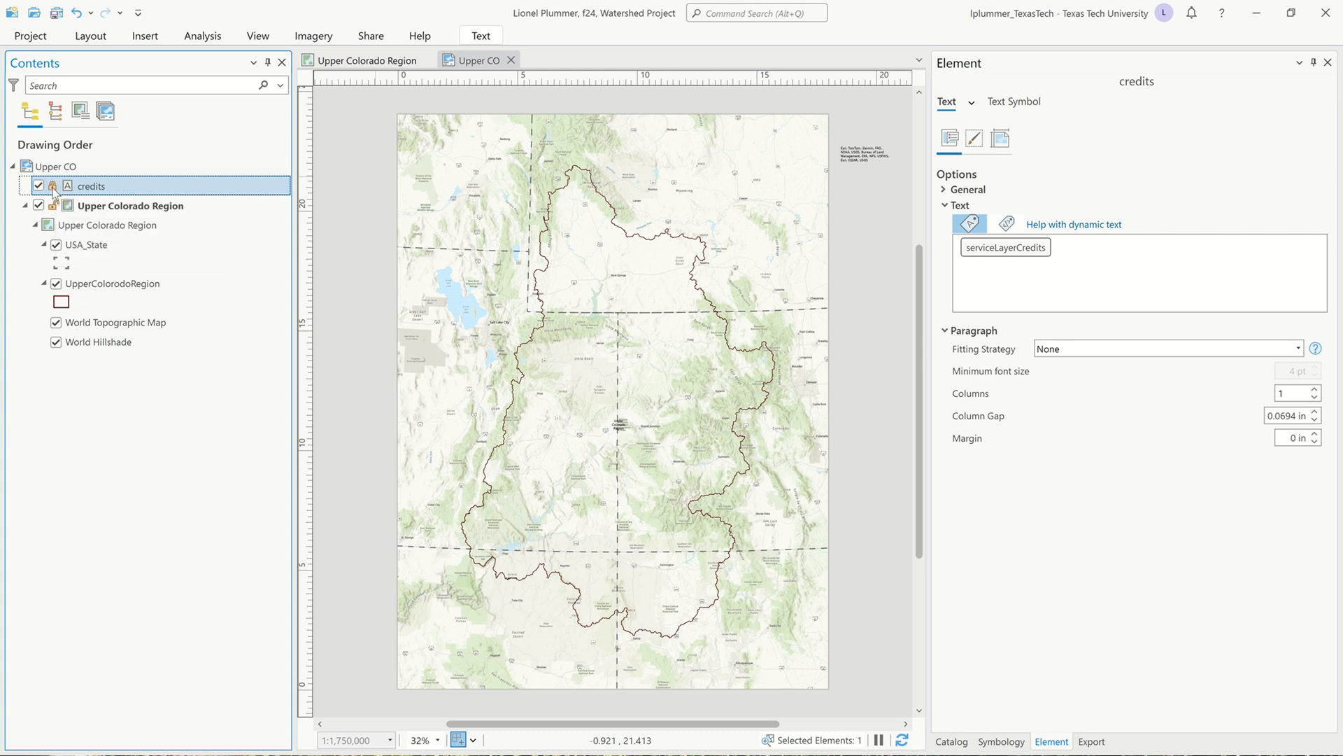
pyautogui.click(39, 186)
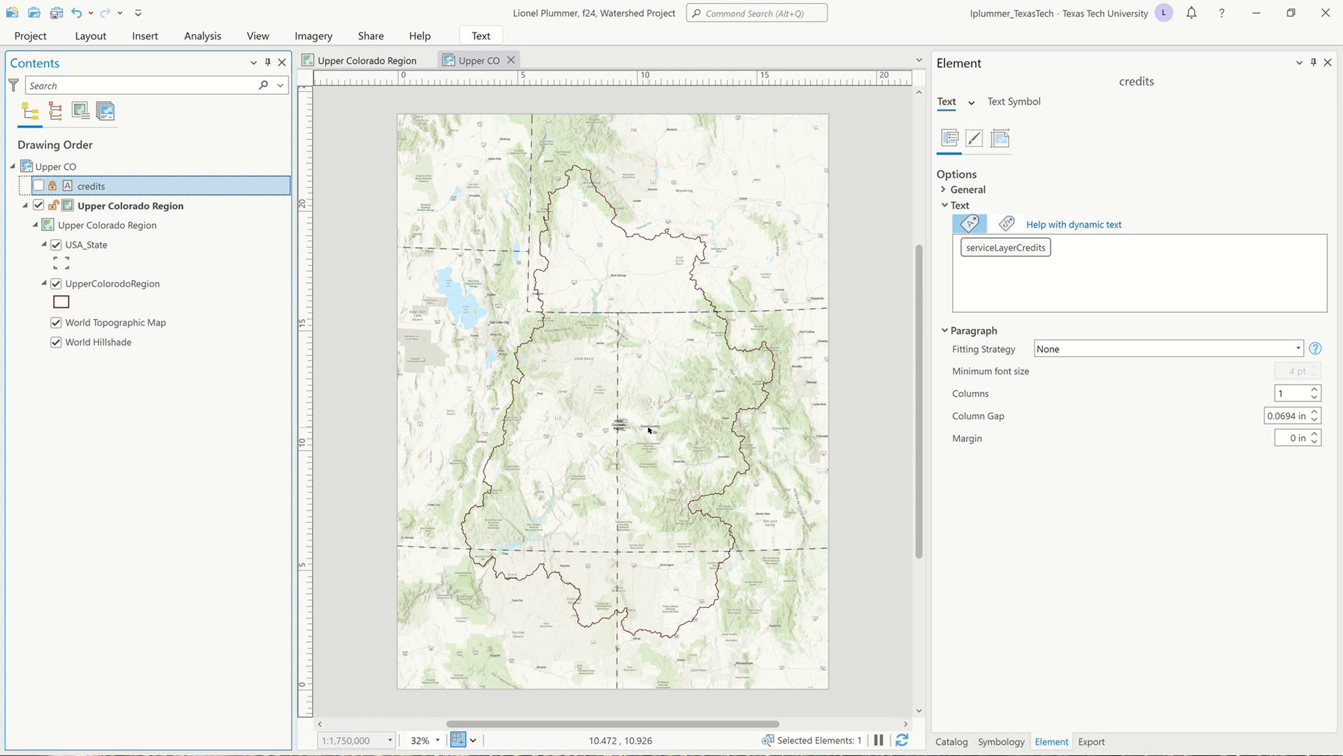
pyautogui.hotkey('ctrl', 's')
pyautogui.moveTo(707, 7)
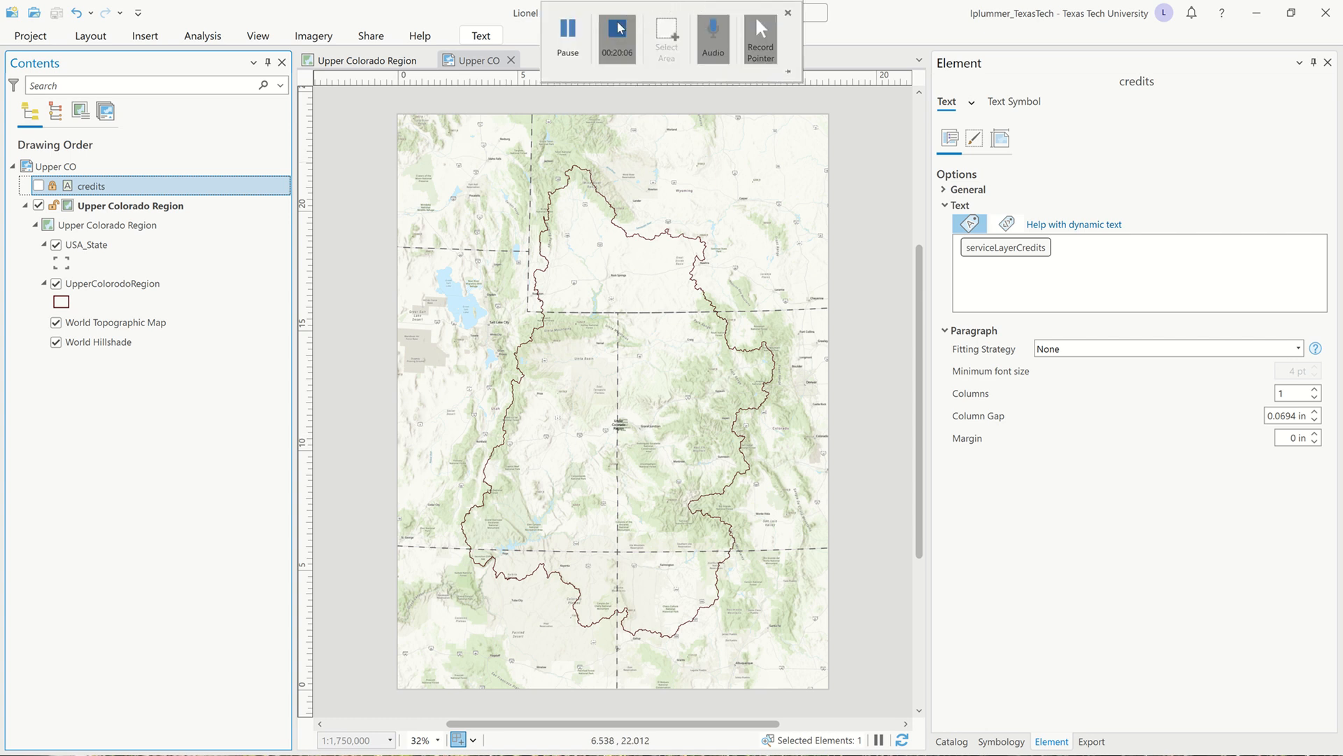